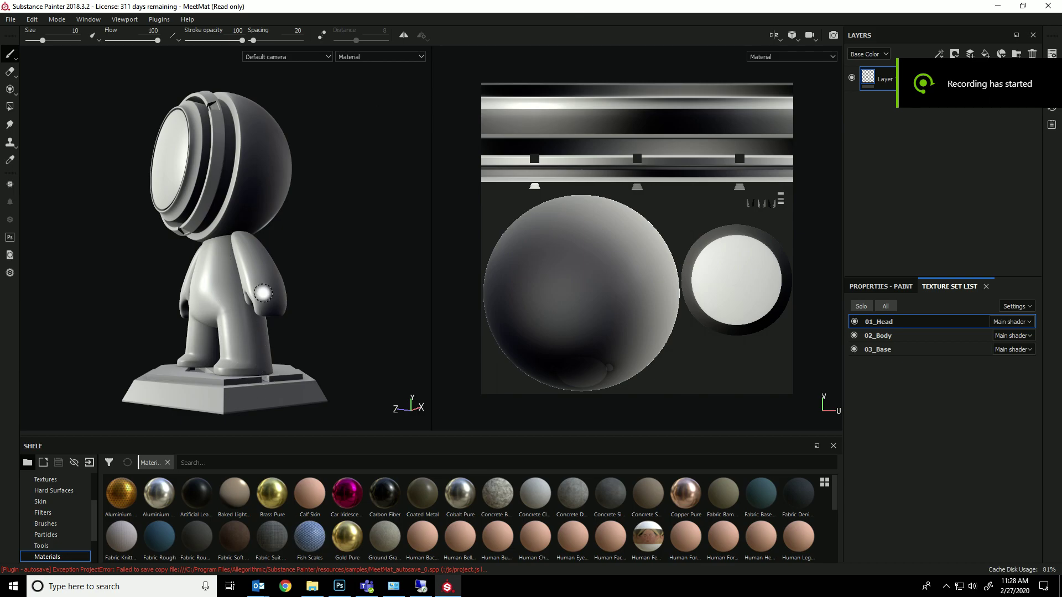
Hide the 01_Head, 02_Body and 03_Base texture sets
{"action": "left_click_drag", "start_coordinate": [358, 233], "coordinate": [302, 232], "text": "alt"}
{"action": "middle_click_drag", "start_coordinate": [261, 221], "coordinate": [294, 221], "text": "alt"}
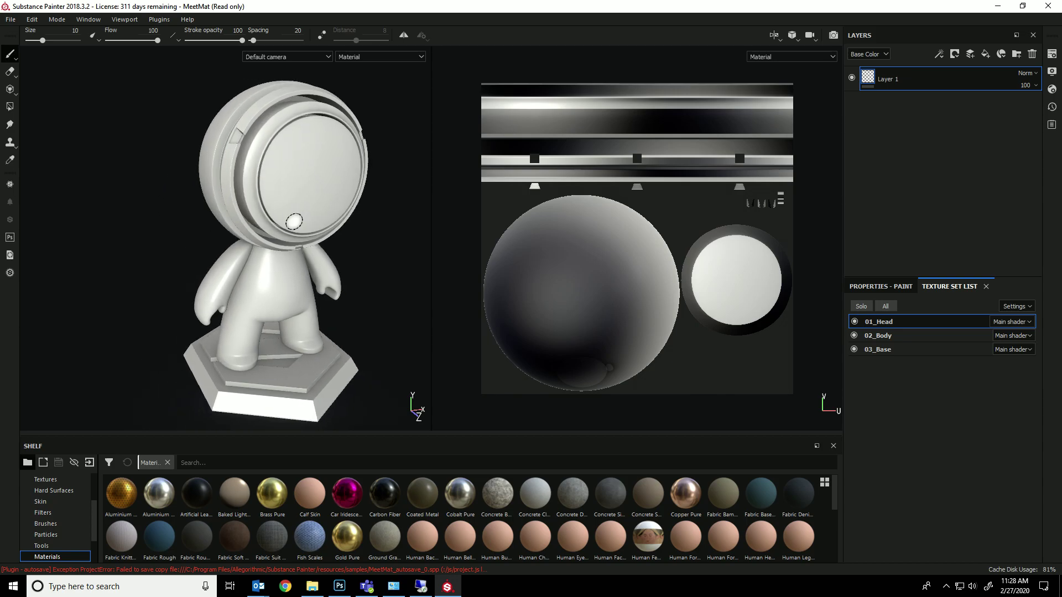
{"action": "scroll", "coordinate": [306, 263], "scroll_direction": "up", "scroll_amount": 4}
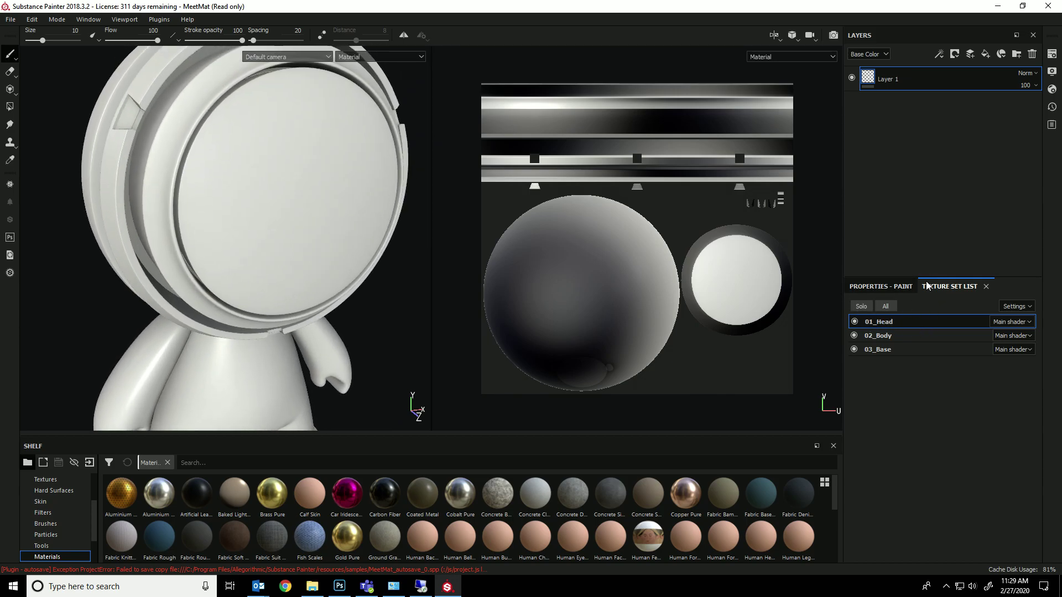
{"action": "double_click", "coordinate": [855, 321]}
{"action": "left_click", "coordinate": [854, 335]}
{"action": "left_click", "coordinate": [854, 349]}
{"action": "left_click", "coordinate": [854, 322]}
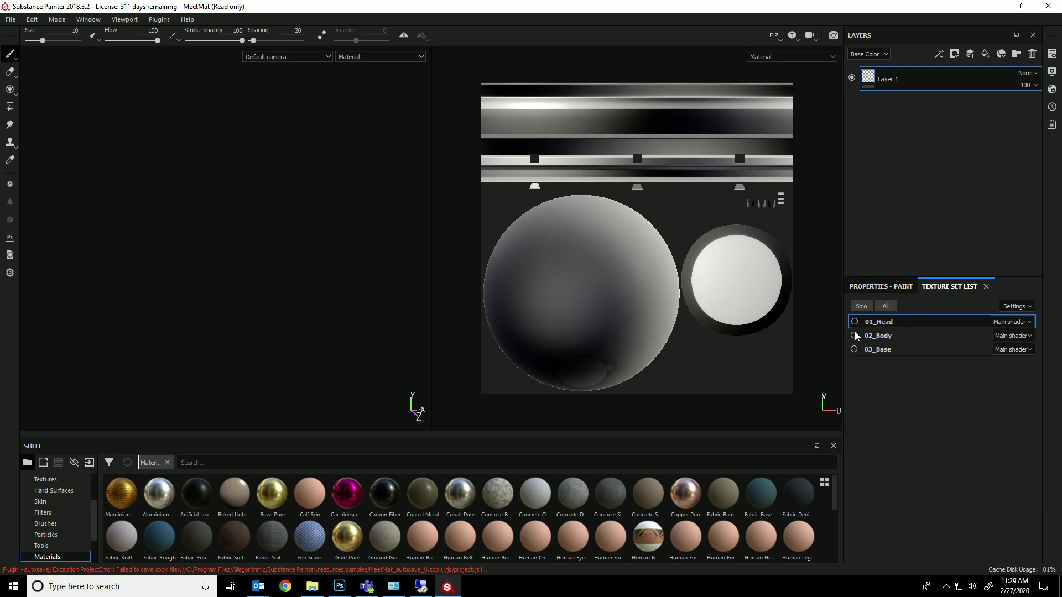
Show the 02_Body, 03_Base and 01_Head texture sets again and make 01_Head the active set
{"action": "left_click", "coordinate": [851, 336]}
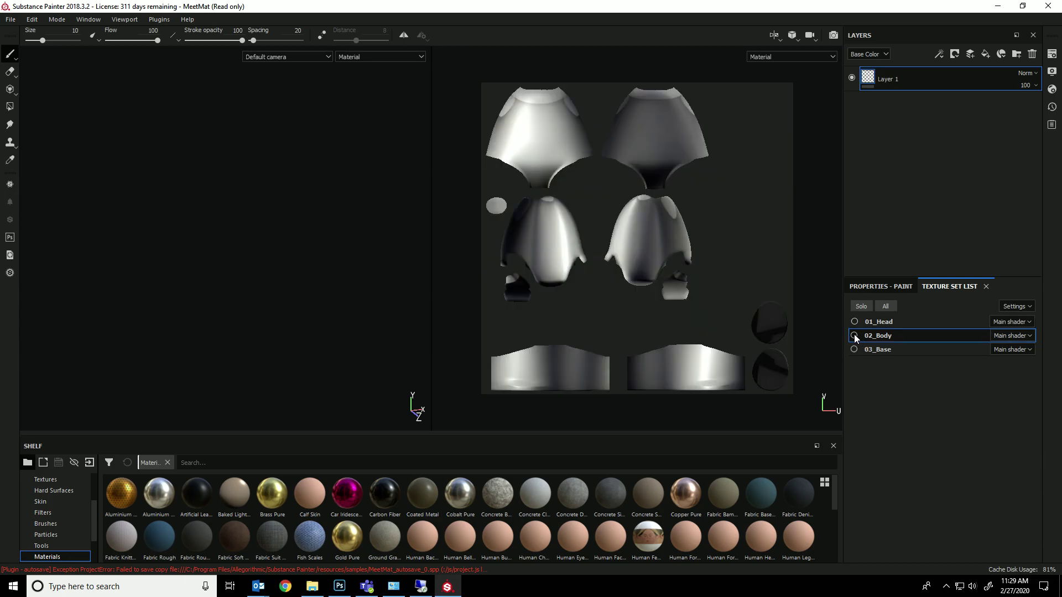
{"action": "left_click", "coordinate": [854, 336]}
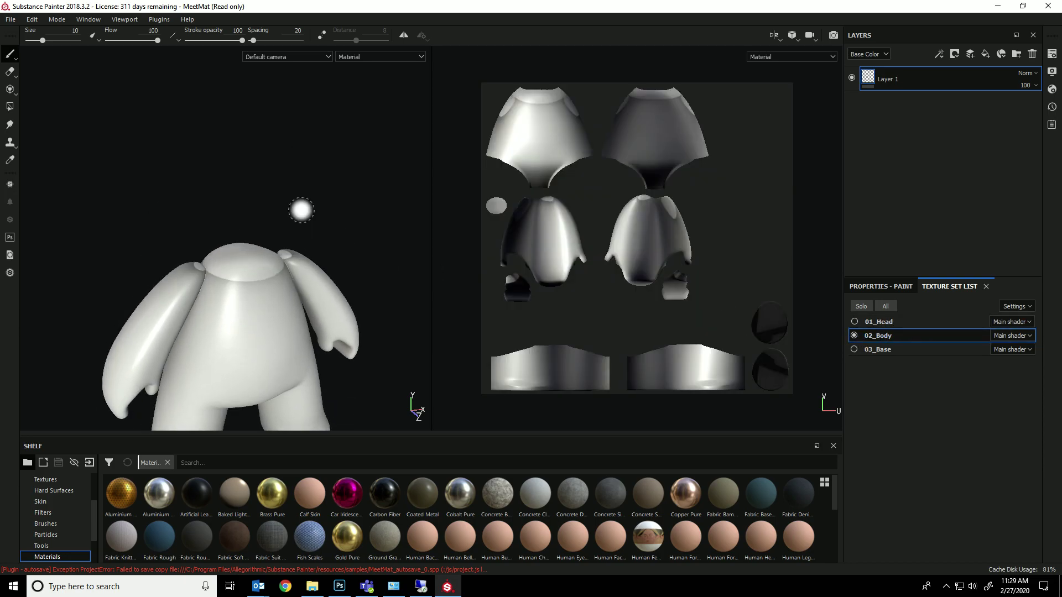
{"action": "left_click", "coordinate": [854, 336]}
{"action": "left_click", "coordinate": [854, 350]}
{"action": "left_click", "coordinate": [854, 336]}
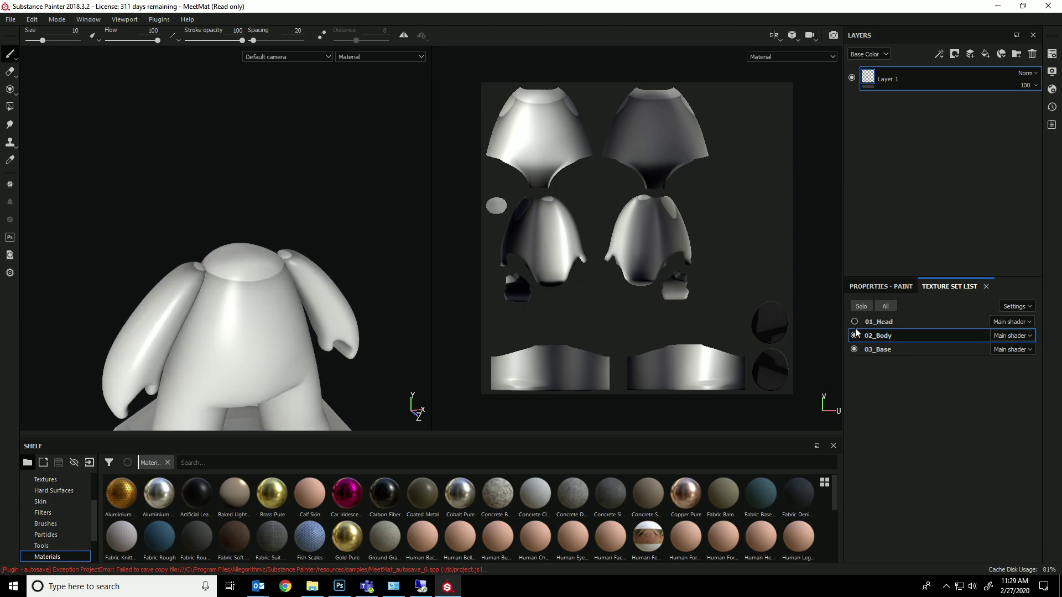
{"action": "left_click", "coordinate": [854, 322]}
{"action": "left_click", "coordinate": [884, 323]}
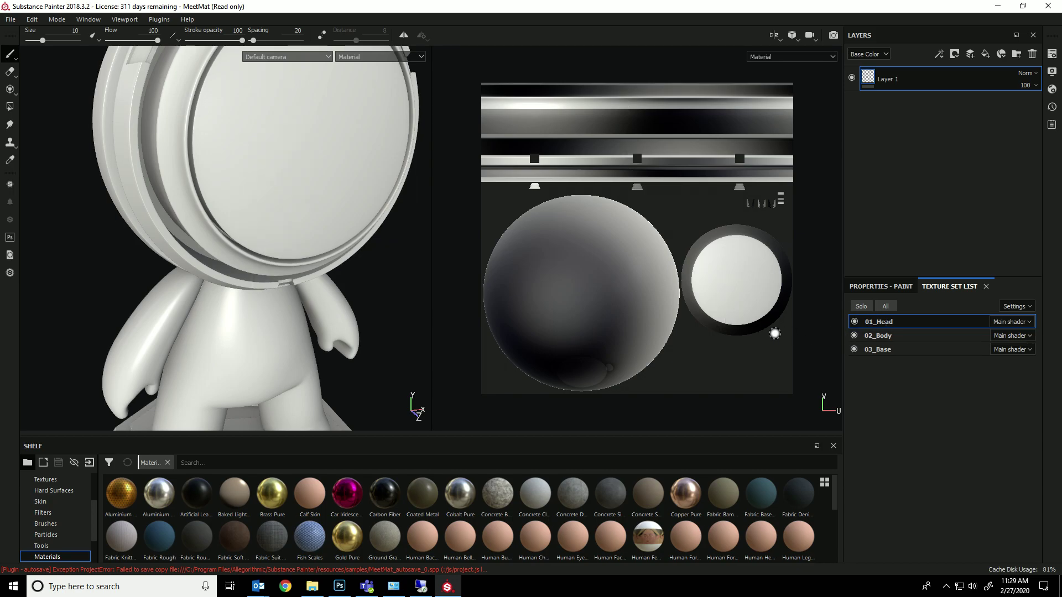
With the head hidden, examine the UV layouts of 02_Body and 03_Base, and return to 01_Head with its visibility restored
{"action": "left_click", "coordinate": [859, 322]}
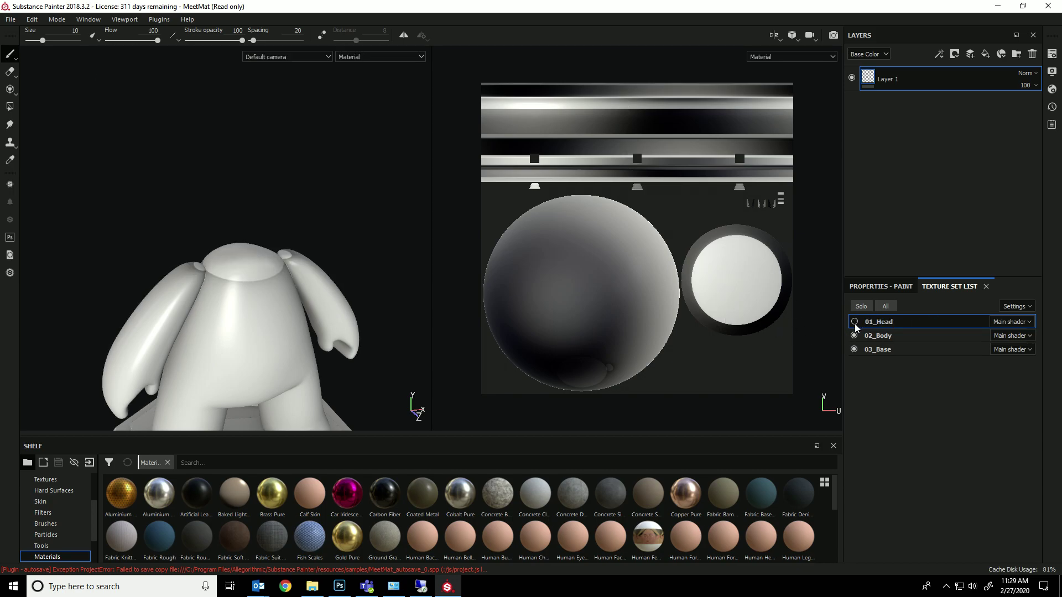
{"action": "left_click", "coordinate": [887, 337]}
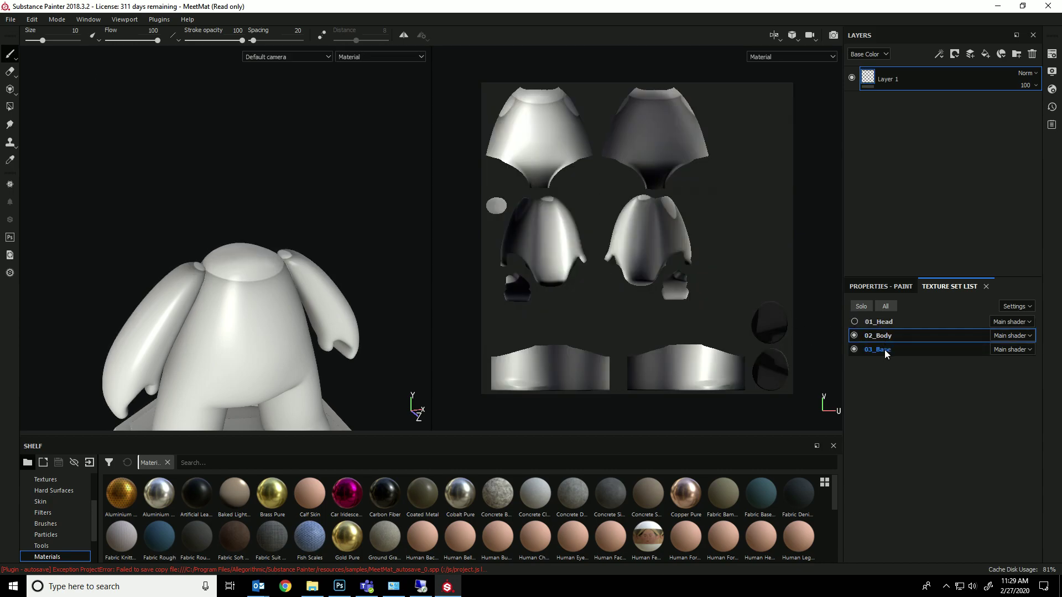
{"action": "left_click", "coordinate": [891, 349]}
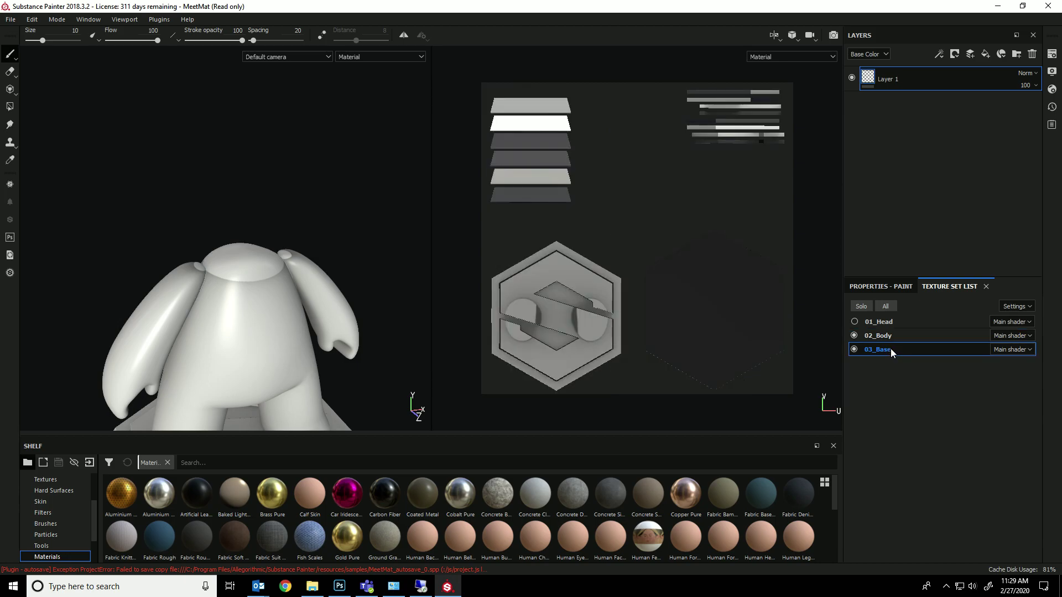
{"action": "left_click", "coordinate": [881, 322]}
{"action": "left_click", "coordinate": [855, 322]}
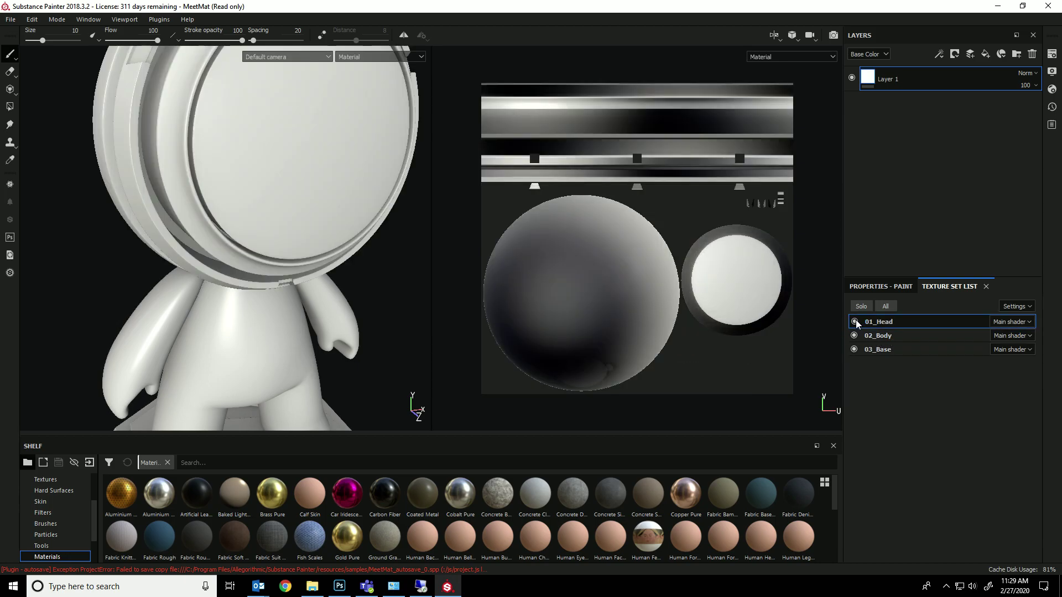
Open the Texture Set Settings and dock them together with the Layers panel
{"action": "middle_click_drag", "start_coordinate": [351, 177], "coordinate": [358, 281], "text": "alt"}
{"action": "mouse_move", "coordinate": [339, 264]}
{"action": "left_mouse_down", "text": "alt"}
{"action": "mouse_move", "coordinate": [238, 249]}
{"action": "mouse_move", "coordinate": [355, 263]}
{"action": "left_mouse_up", "text": "alt"}
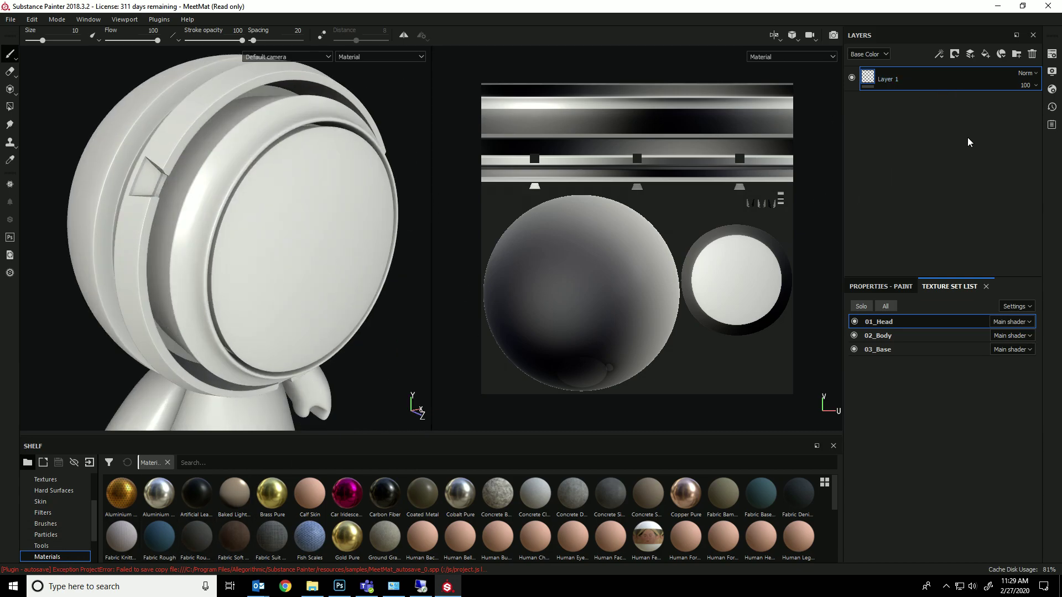
{"action": "left_click", "coordinate": [880, 281]}
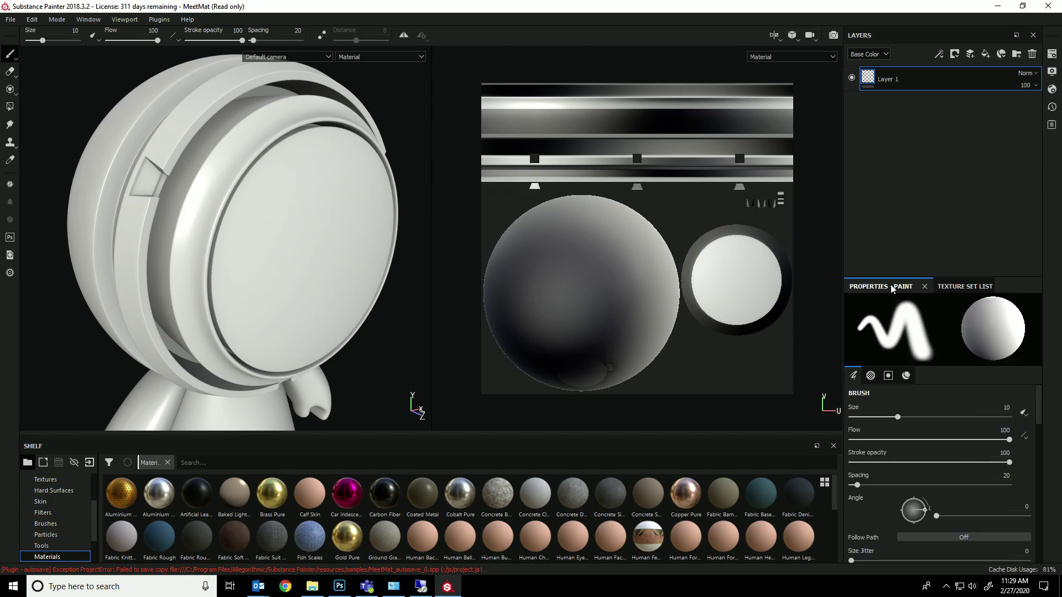
{"action": "left_click", "coordinate": [958, 280]}
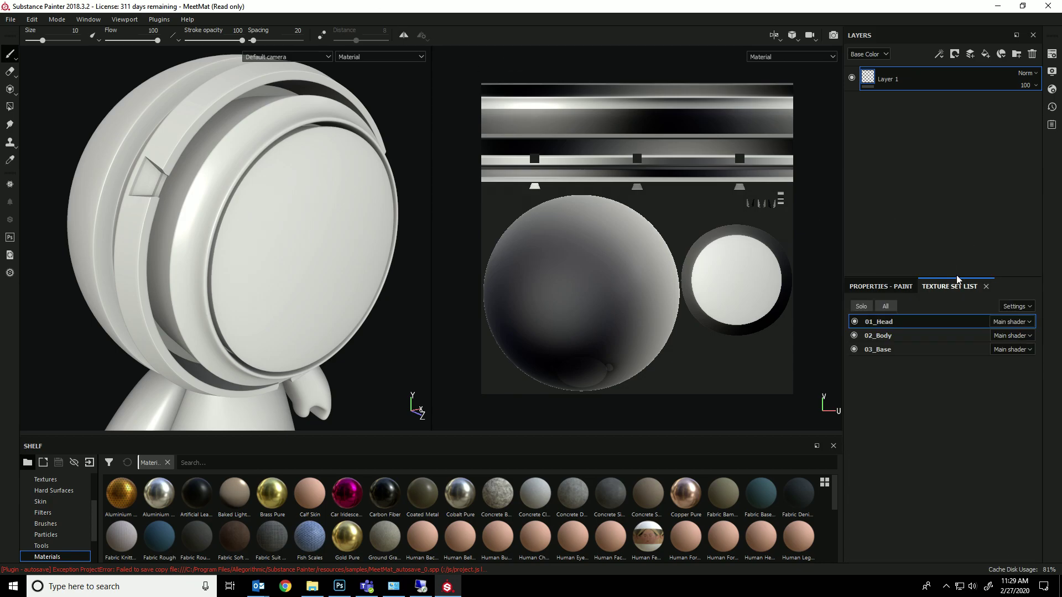
{"action": "left_click", "coordinate": [129, 20]}
{"action": "mouse_move", "coordinate": [106, 36]}
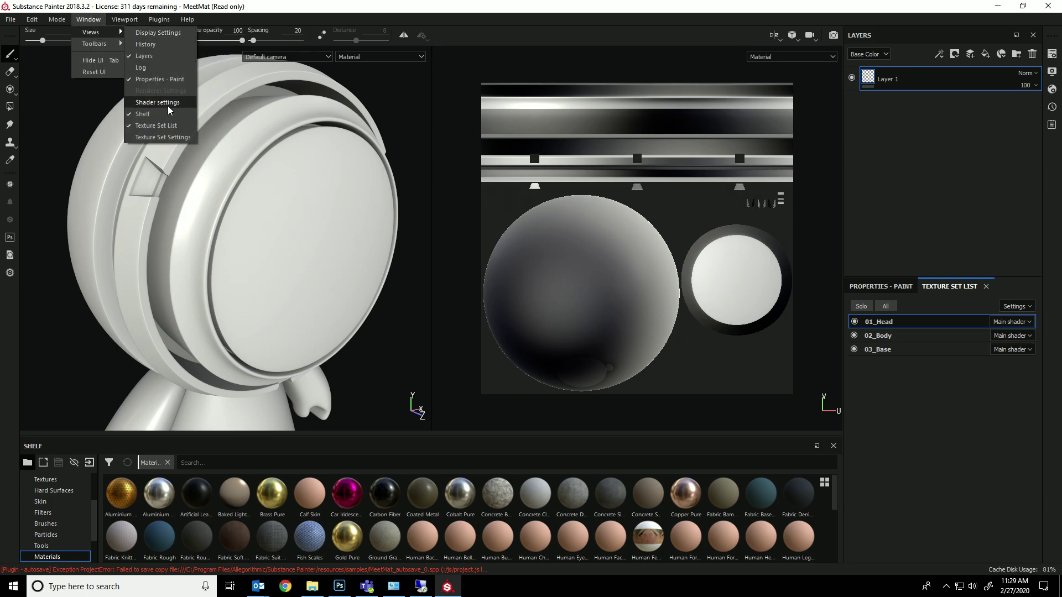
{"action": "left_click", "coordinate": [166, 137]}
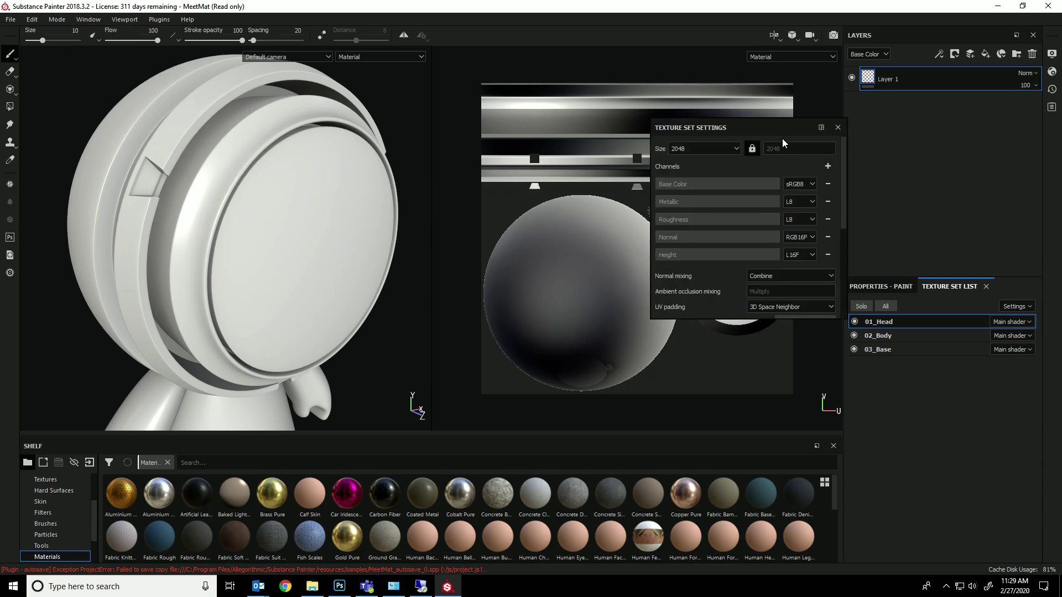
{"action": "left_click_drag", "start_coordinate": [782, 133], "coordinate": [929, 51]}
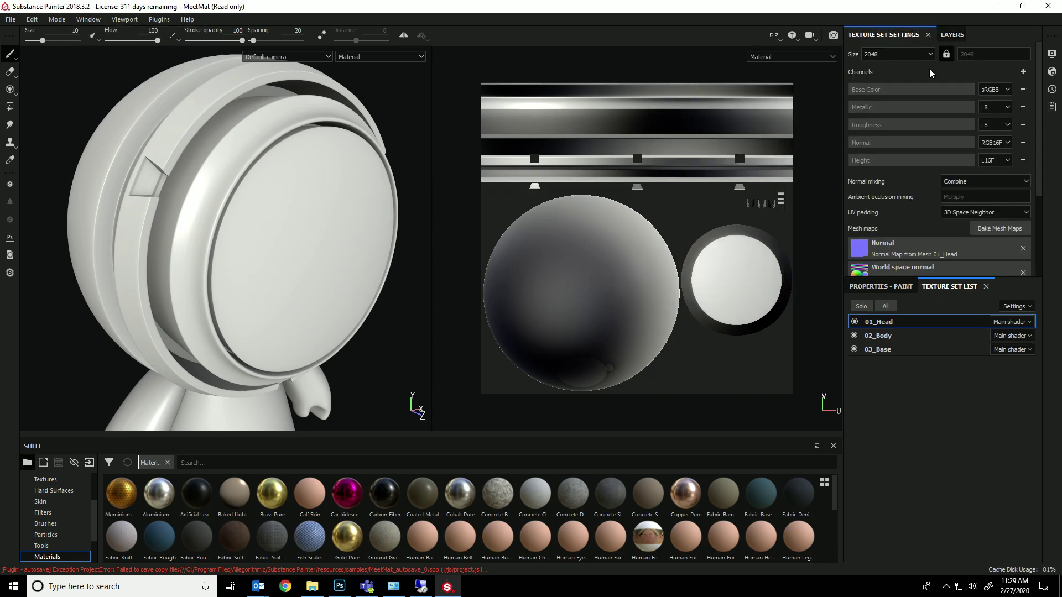
Review the mesh maps of 01_Head and the mesh map baking options, leaving without baking
{"action": "scroll", "coordinate": [907, 171], "scroll_direction": "down", "scroll_amount": 4}
{"action": "scroll", "coordinate": [925, 163], "scroll_direction": "up", "scroll_amount": 1}
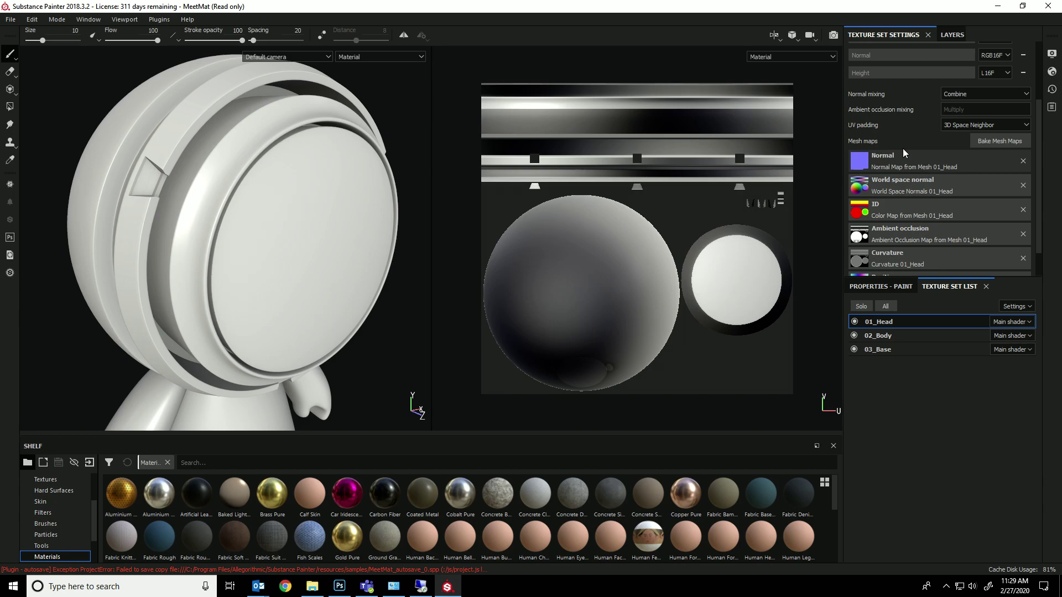
{"action": "scroll", "coordinate": [887, 148], "scroll_direction": "down", "scroll_amount": 1}
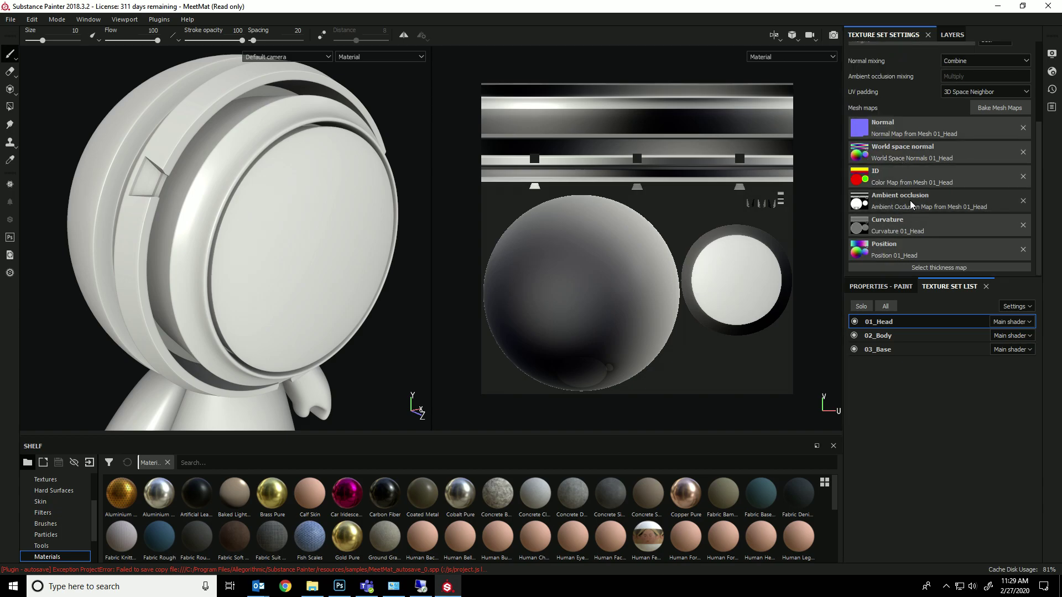
{"action": "left_click", "coordinate": [990, 108]}
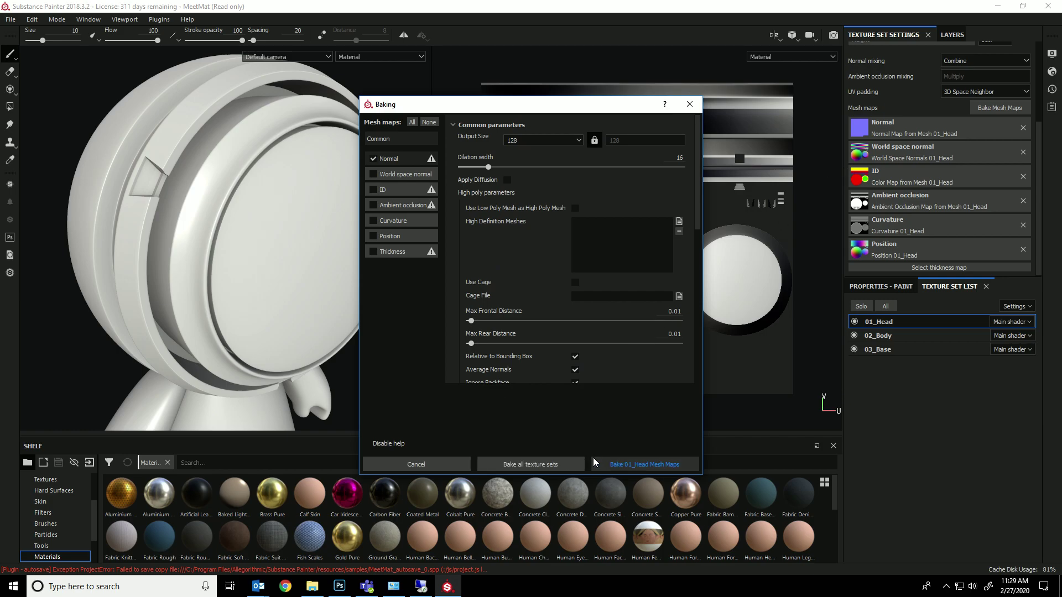
{"action": "left_click", "coordinate": [438, 465]}
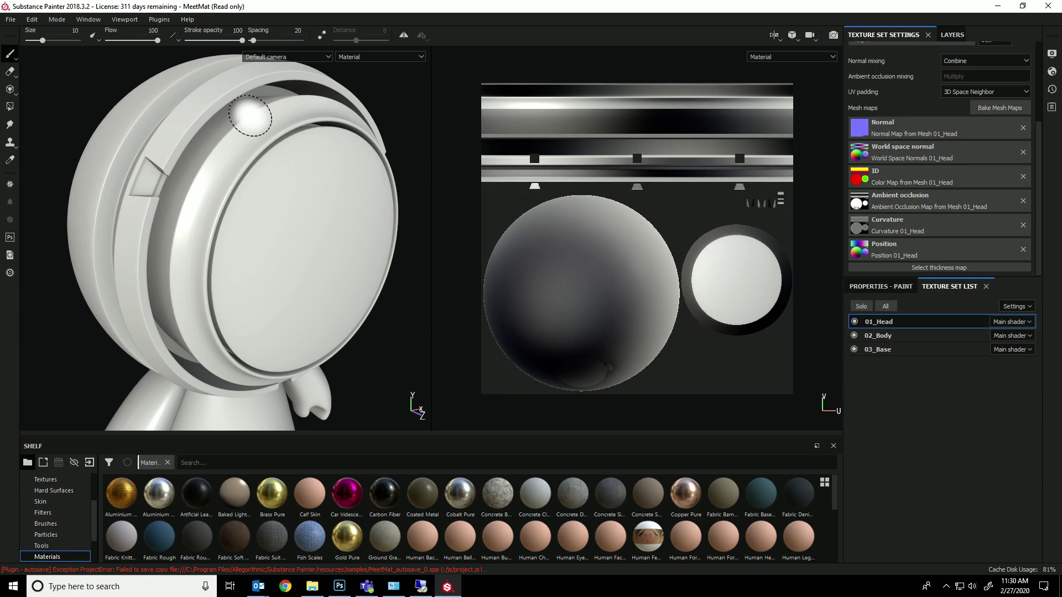
Apply the Carbon Fiber material to the head as a new layer above Layer 1
{"action": "left_click_drag", "start_coordinate": [183, 166], "coordinate": [138, 153], "text": "alt"}
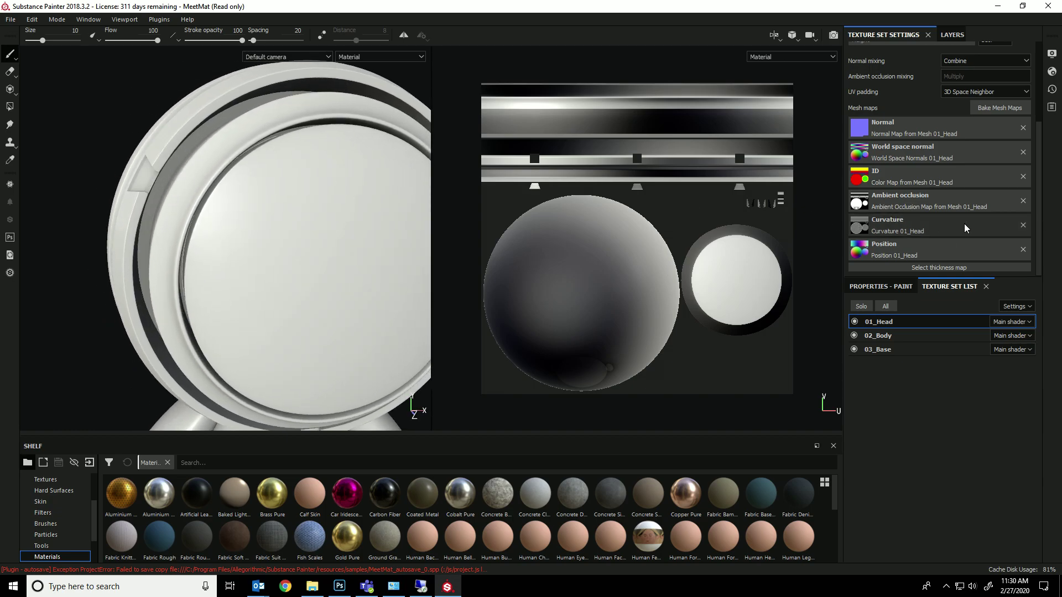
{"action": "left_click_drag", "start_coordinate": [339, 230], "coordinate": [150, 173], "text": "alt"}
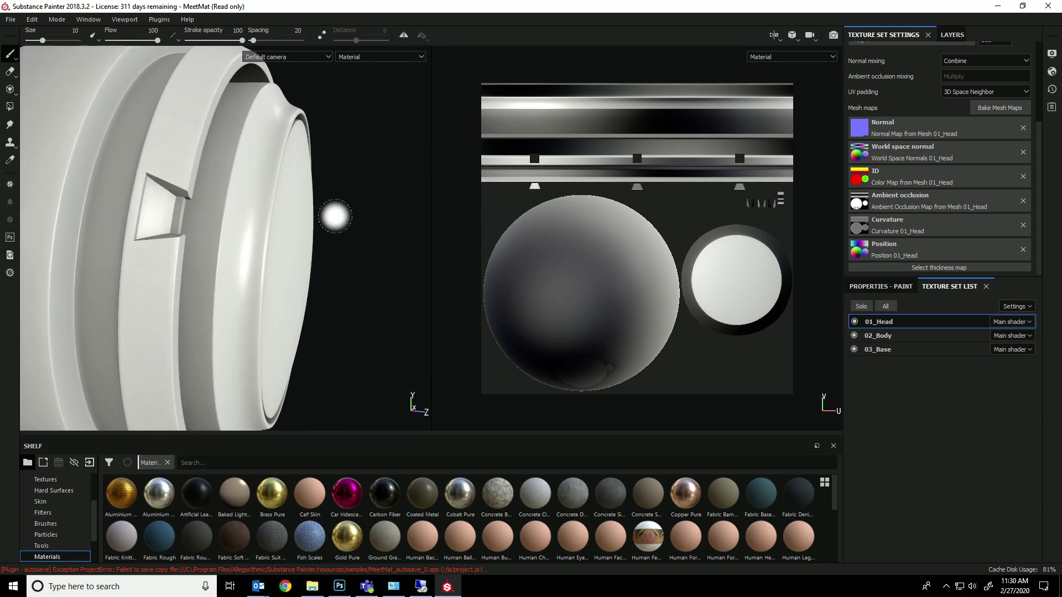
{"action": "left_click_drag", "start_coordinate": [345, 247], "coordinate": [249, 246], "text": "alt"}
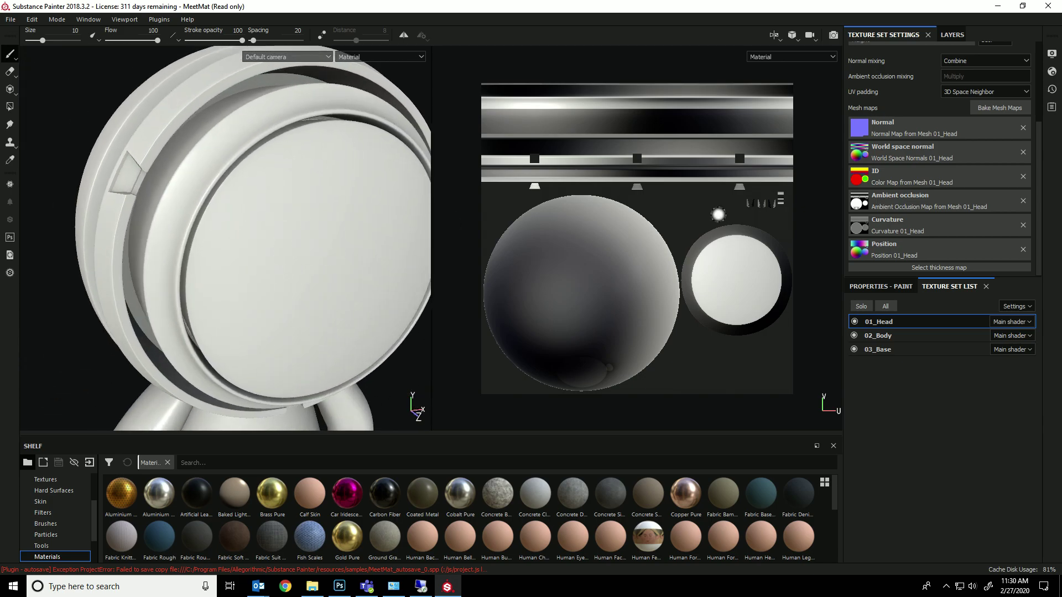
{"action": "left_click", "coordinate": [942, 35]}
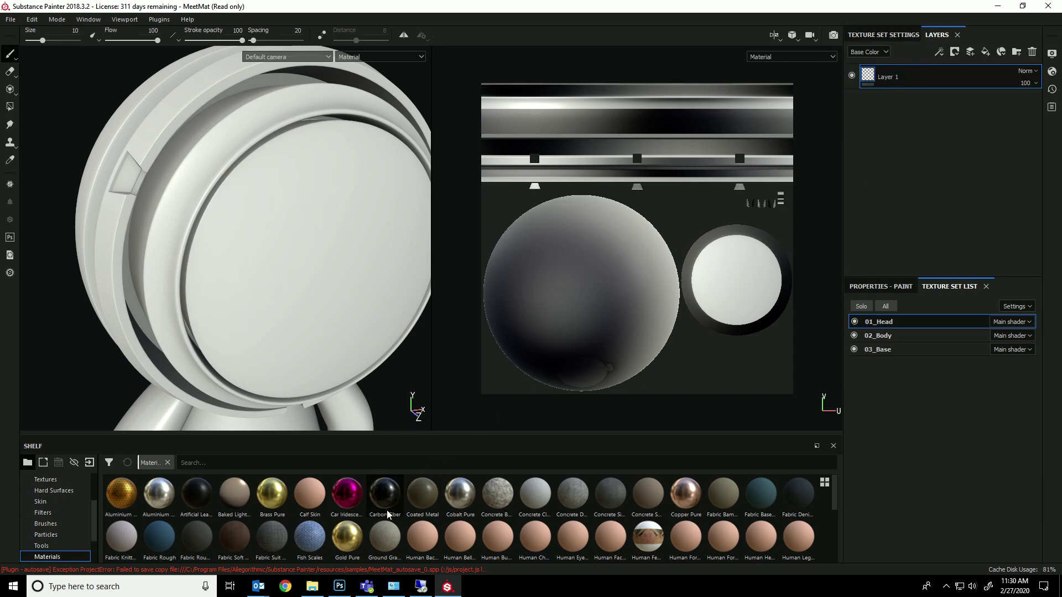
{"action": "left_click_drag", "start_coordinate": [384, 502], "coordinate": [246, 323]}
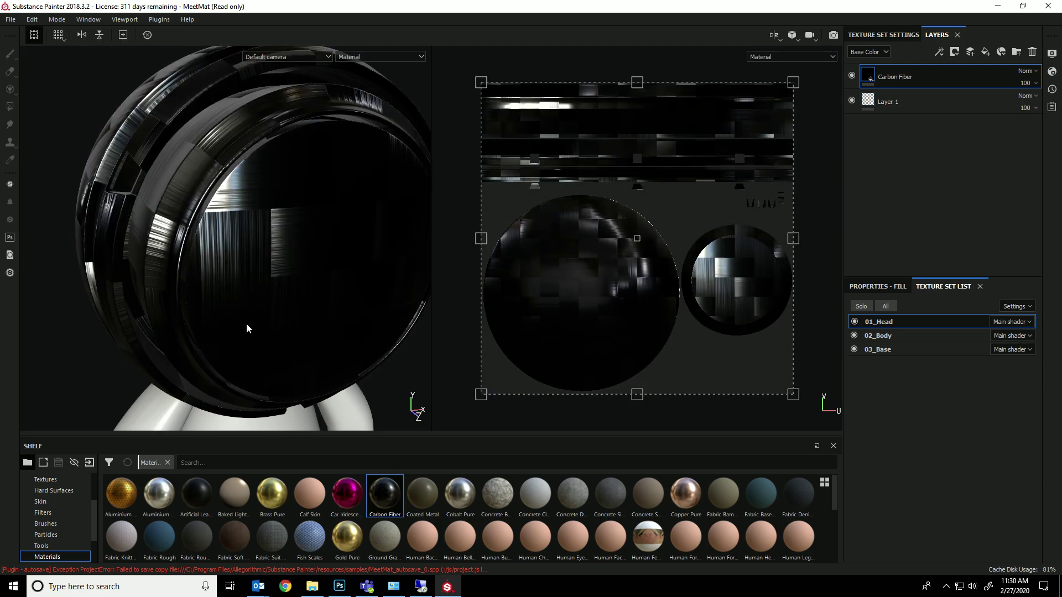
Browse the smart masks, try an occlusion smart mask on the Carbon Fiber layer and undo it
{"action": "scroll", "coordinate": [66, 517], "scroll_direction": "down", "scroll_amount": 2}
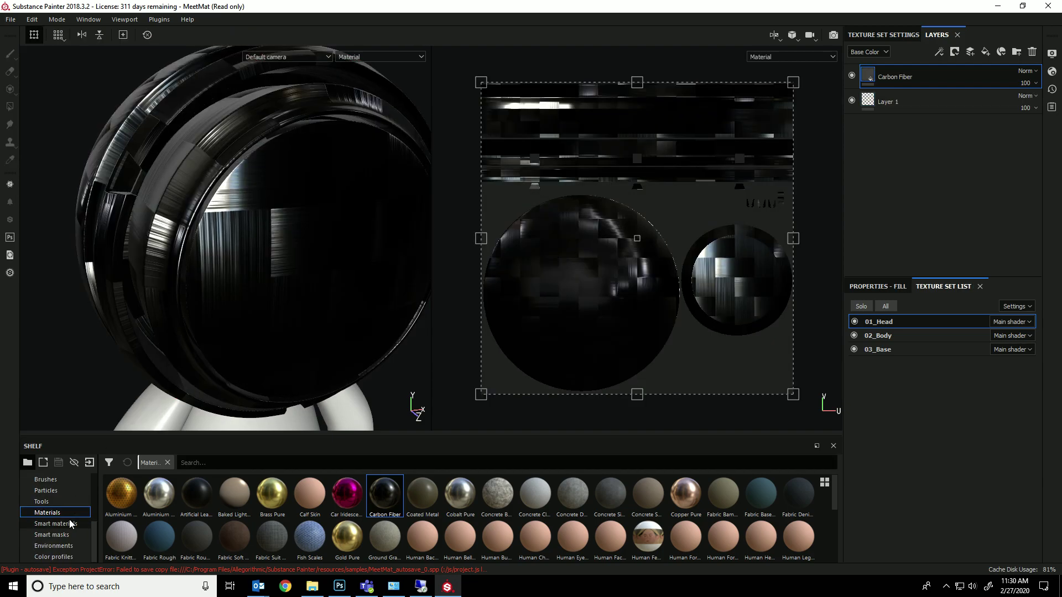
{"action": "left_click", "coordinate": [70, 524]}
{"action": "left_click", "coordinate": [62, 535]}
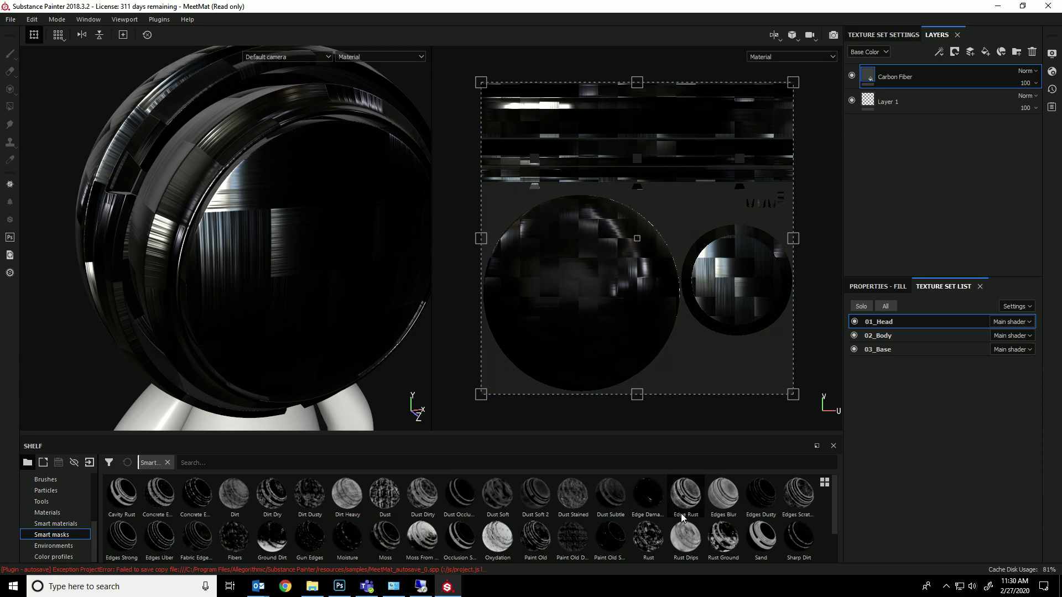
{"action": "left_click_drag", "start_coordinate": [354, 324], "coordinate": [370, 323], "text": "alt"}
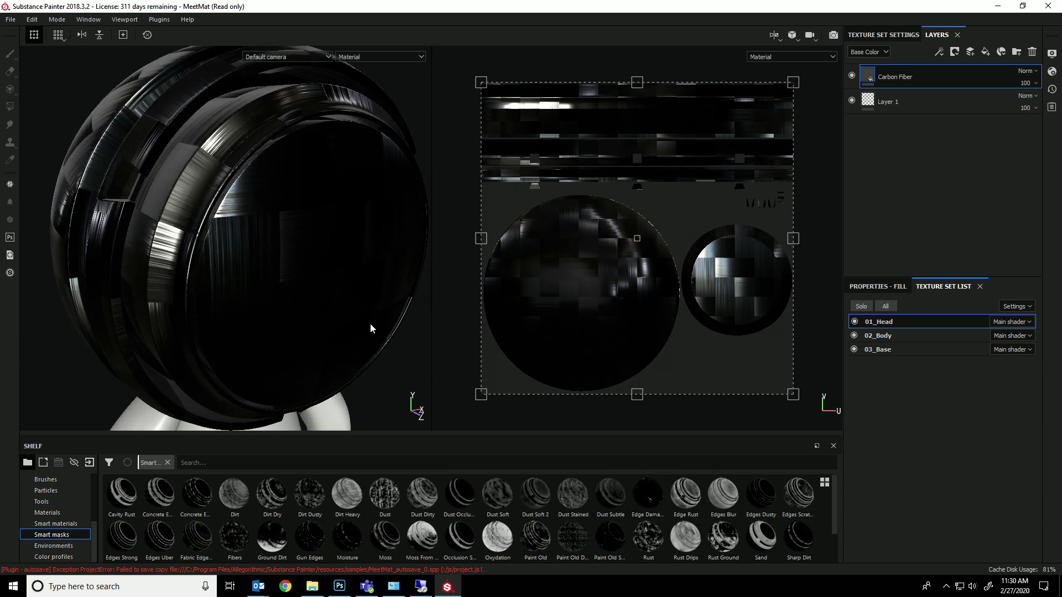
{"action": "scroll", "coordinate": [327, 499], "scroll_direction": "down", "scroll_amount": 2}
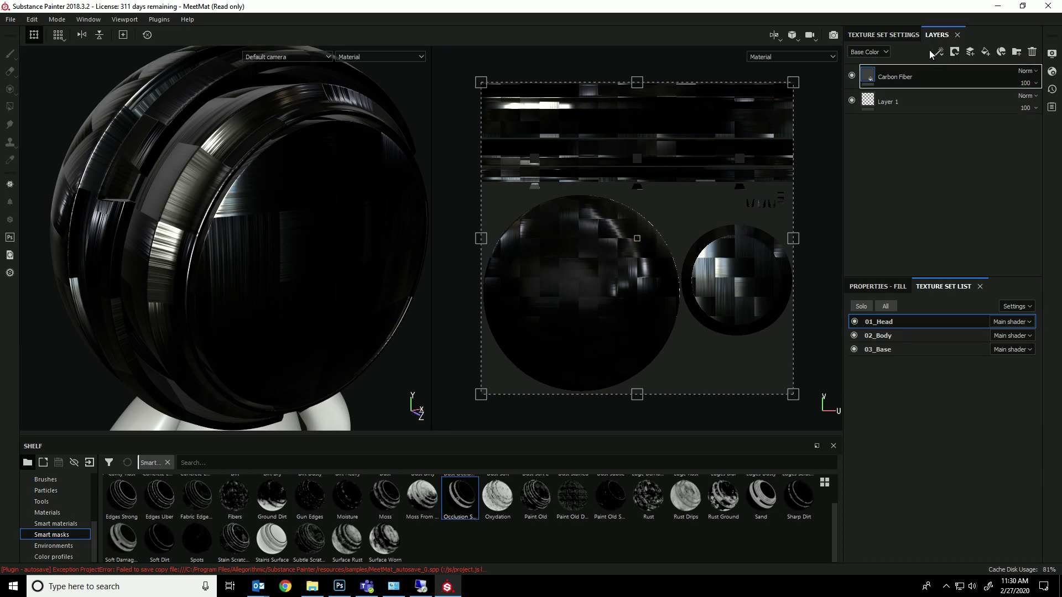
{"action": "left_click_drag", "start_coordinate": [379, 291], "coordinate": [437, 273], "text": "alt"}
{"action": "key", "text": "ctrl+z"}
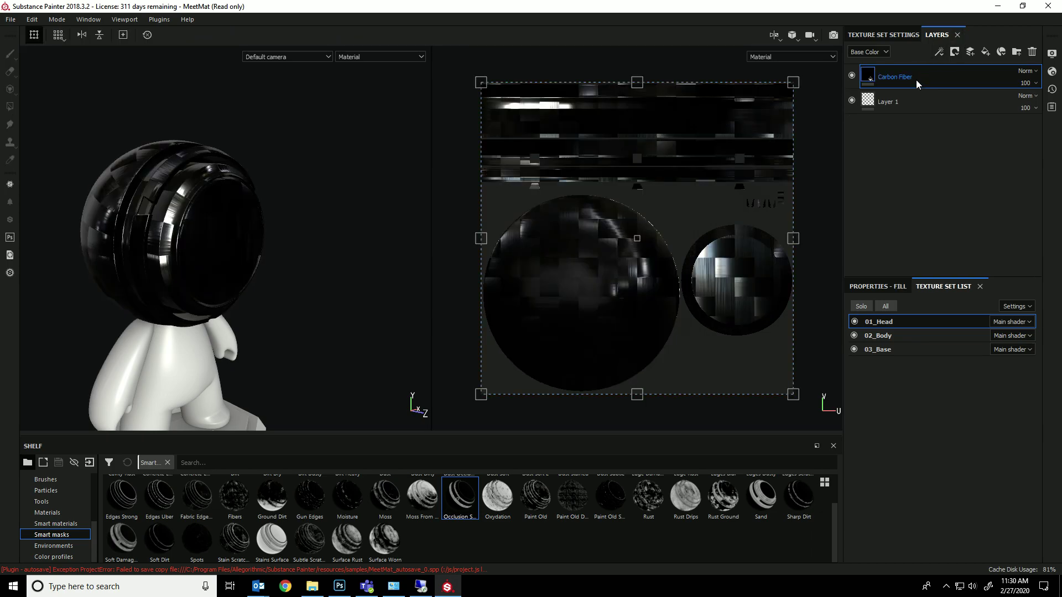
Delete the Carbon Fiber layer and apply the Hull Damage smart material to the head
{"action": "left_click", "coordinate": [1032, 52]}
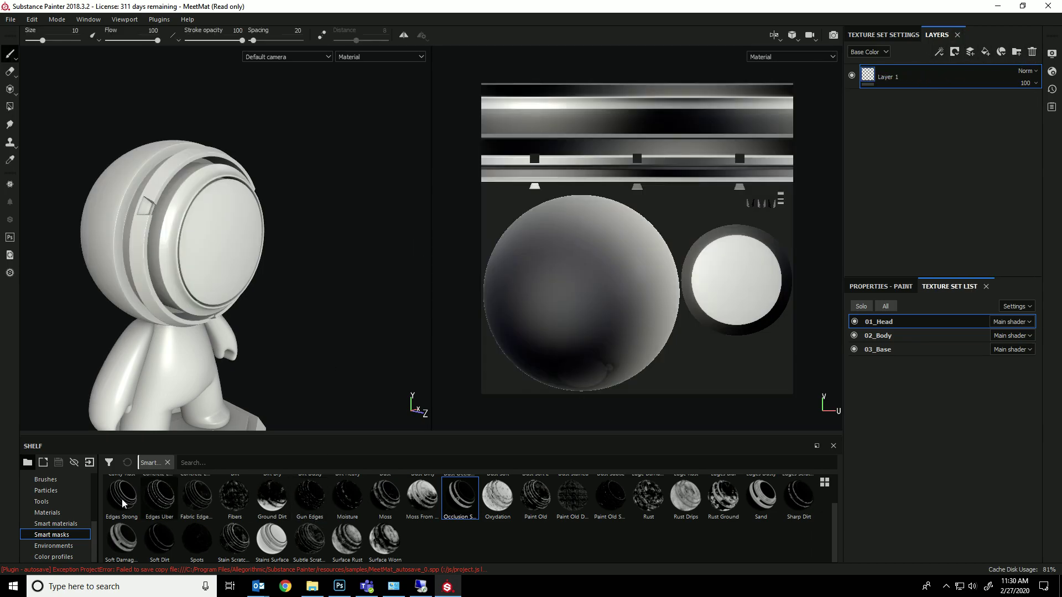
{"action": "scroll", "coordinate": [51, 517], "scroll_direction": "up", "scroll_amount": 5}
{"action": "scroll", "coordinate": [51, 517], "scroll_direction": "down", "scroll_amount": 3}
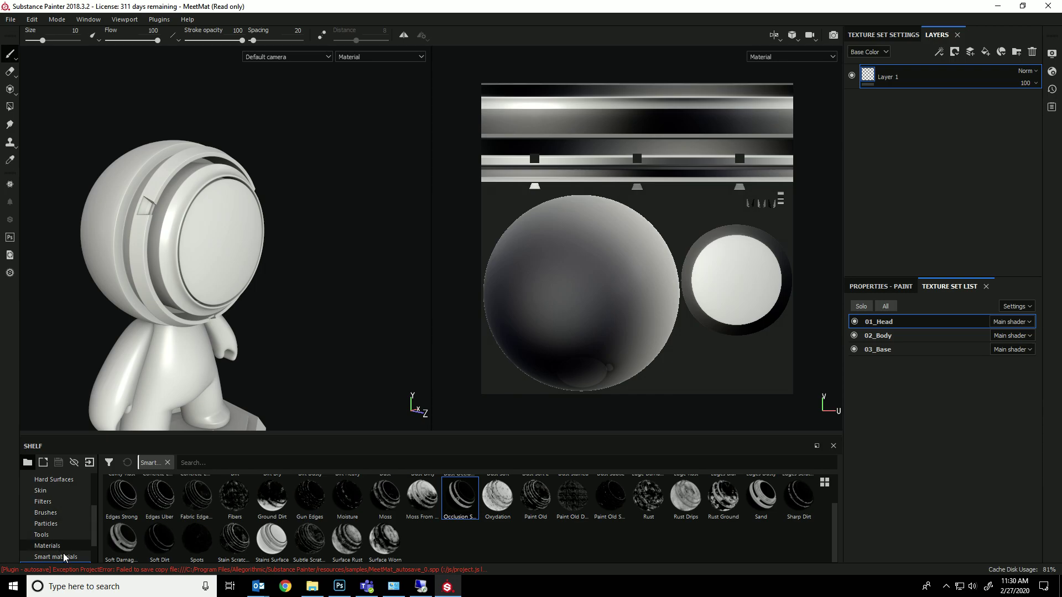
{"action": "left_click", "coordinate": [65, 536]}
{"action": "left_click", "coordinate": [65, 525]}
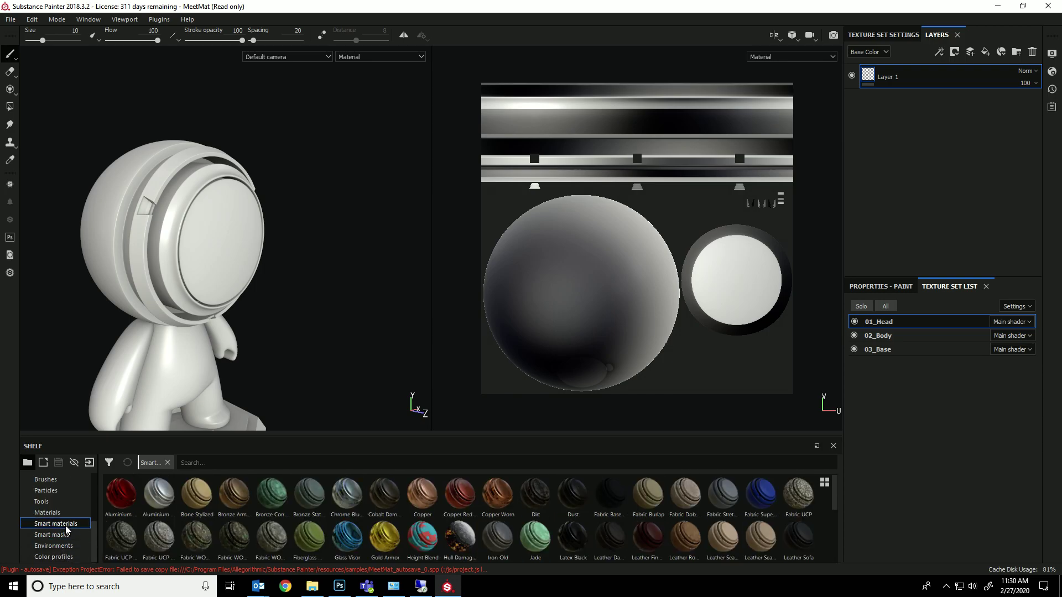
{"action": "left_click_drag", "start_coordinate": [285, 383], "coordinate": [226, 285]}
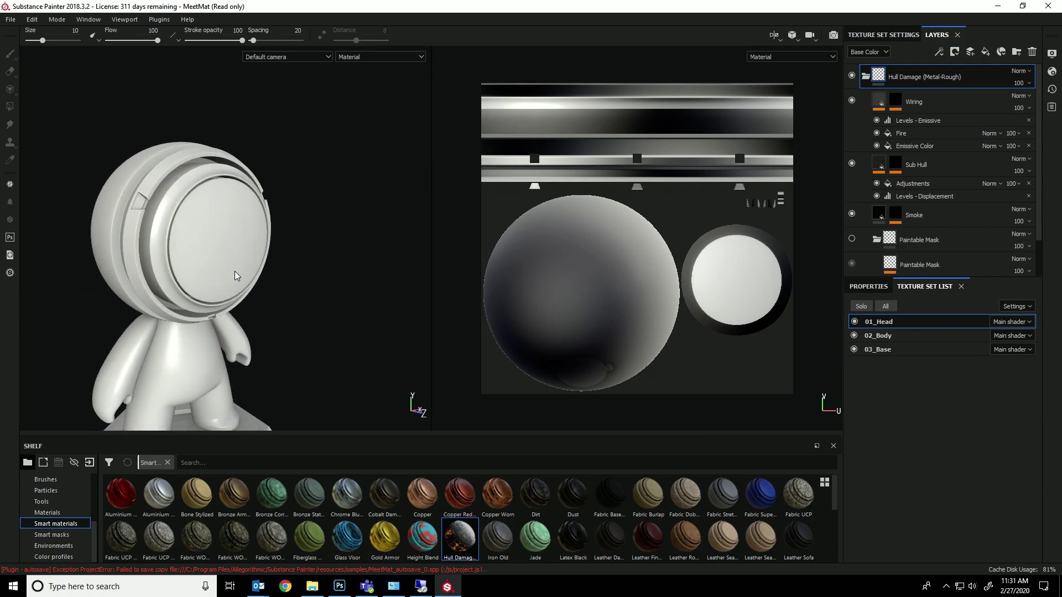
Delete the Hull Damage smart material from the head's layer stack
{"action": "left_click_drag", "start_coordinate": [254, 251], "coordinate": [428, 288], "text": "alt"}
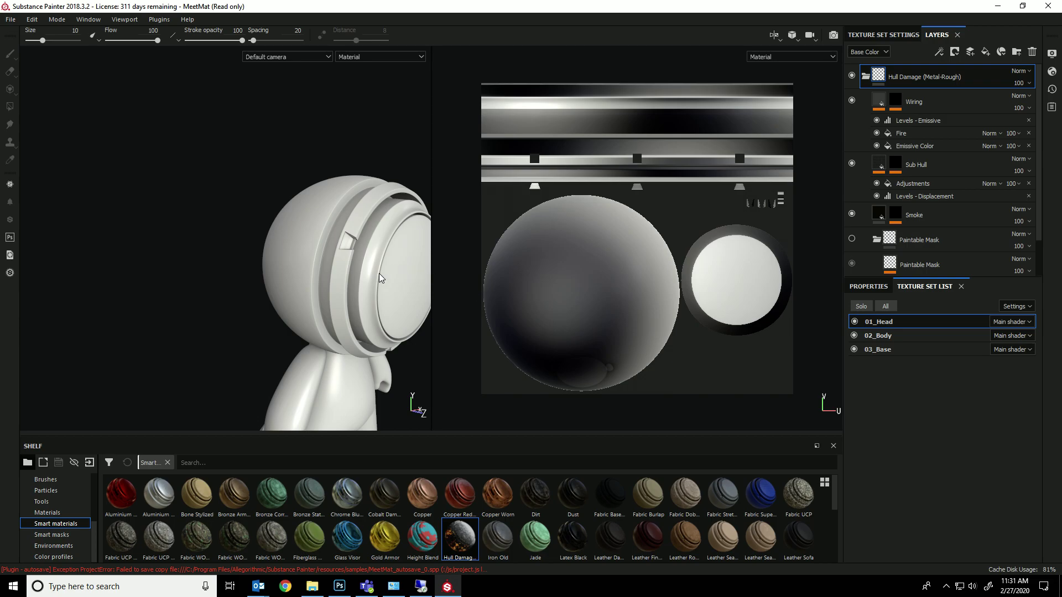
{"action": "scroll", "coordinate": [380, 274], "scroll_direction": "up", "scroll_amount": 2}
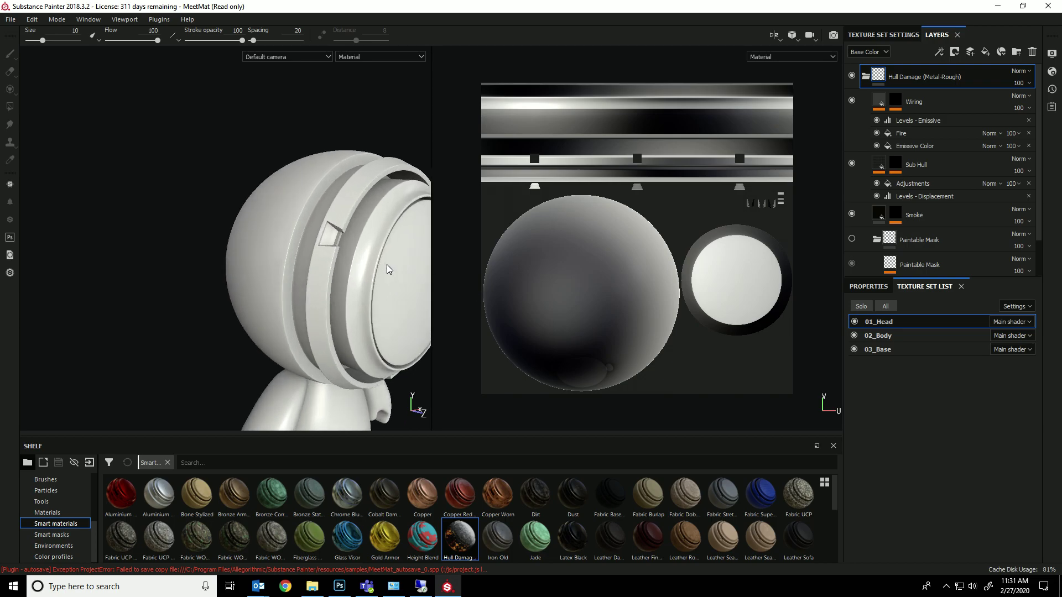
{"action": "left_click", "coordinate": [1032, 53]}
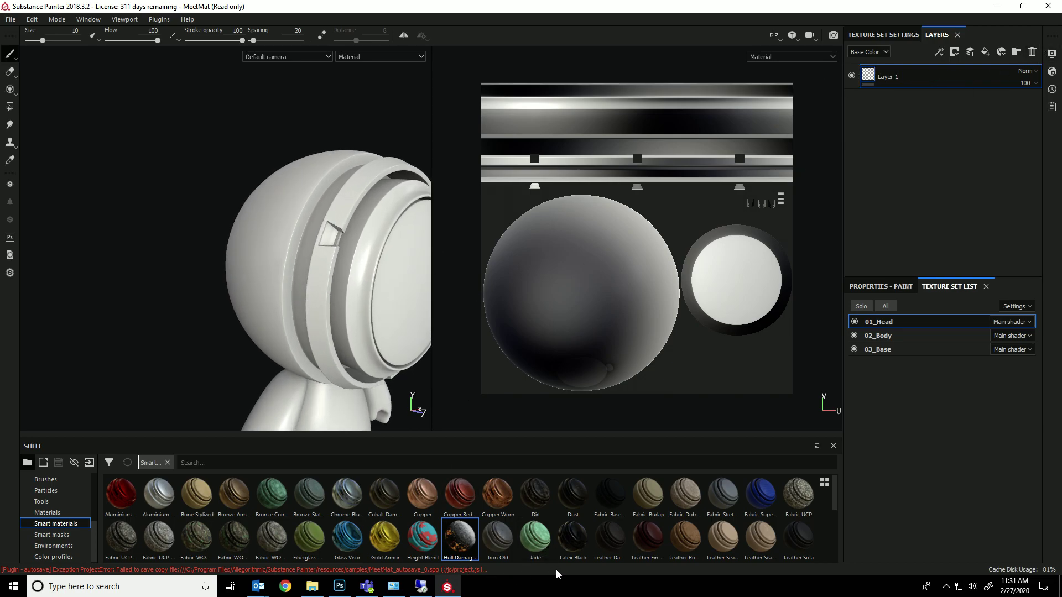
Try the Machinery smart material on the head, inspect its surface from several angles, and undo it
{"action": "scroll", "coordinate": [576, 549], "scroll_direction": "down", "scroll_amount": 2}
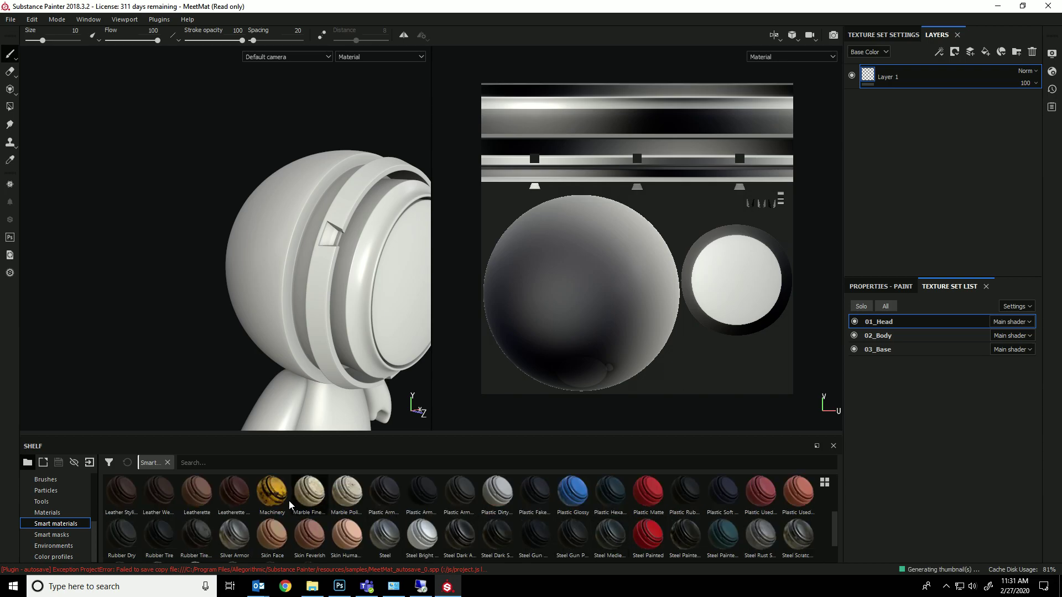
{"action": "left_click_drag", "start_coordinate": [272, 493], "coordinate": [344, 213]}
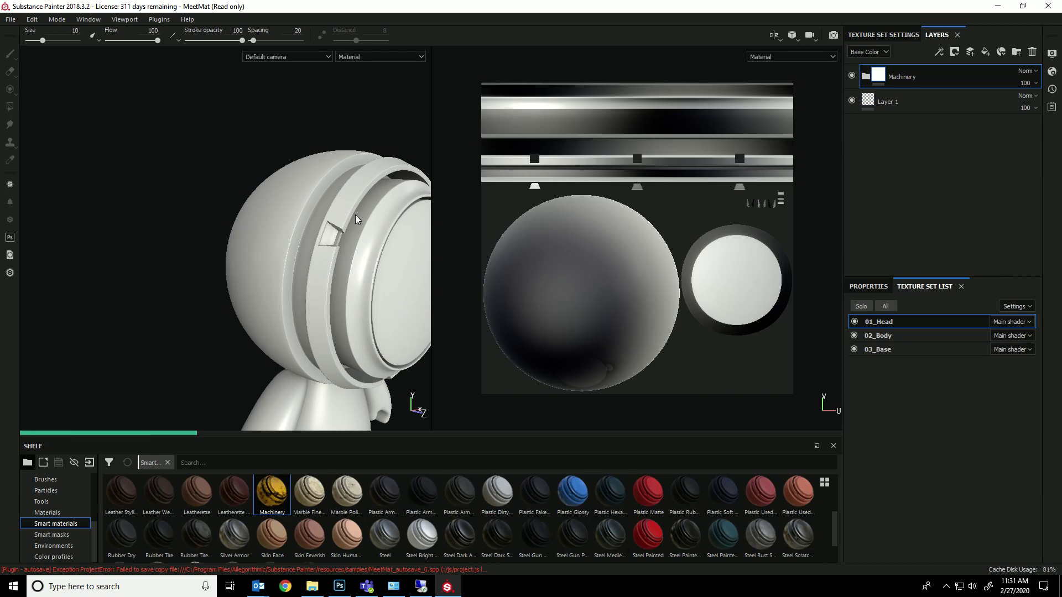
{"action": "scroll", "coordinate": [379, 293], "scroll_direction": "up", "scroll_amount": 5}
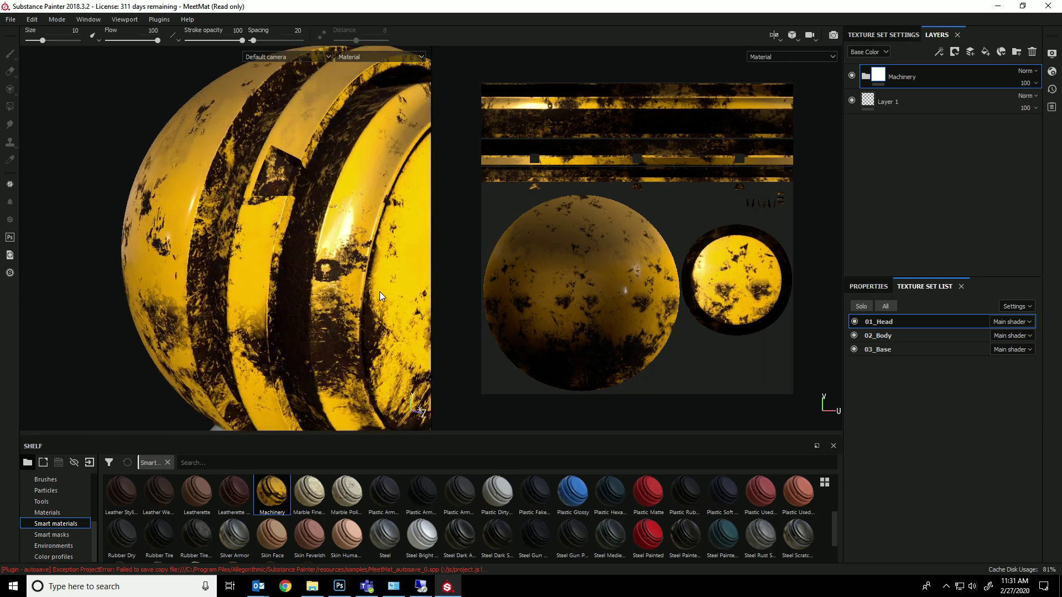
{"action": "left_click_drag", "start_coordinate": [380, 291], "coordinate": [324, 273], "text": "alt"}
{"action": "scroll", "coordinate": [366, 312], "scroll_direction": "up", "scroll_amount": 2}
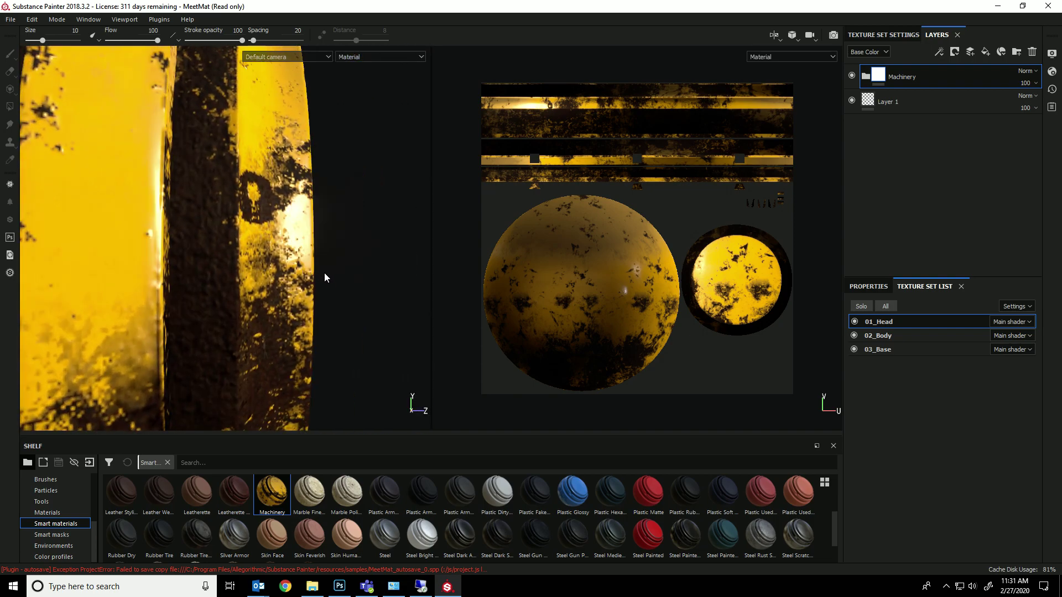
{"action": "scroll", "coordinate": [326, 275], "scroll_direction": "down", "scroll_amount": 5}
{"action": "left_click", "coordinate": [397, 288]}
{"action": "left_click_drag", "start_coordinate": [399, 289], "coordinate": [226, 313], "text": "alt"}
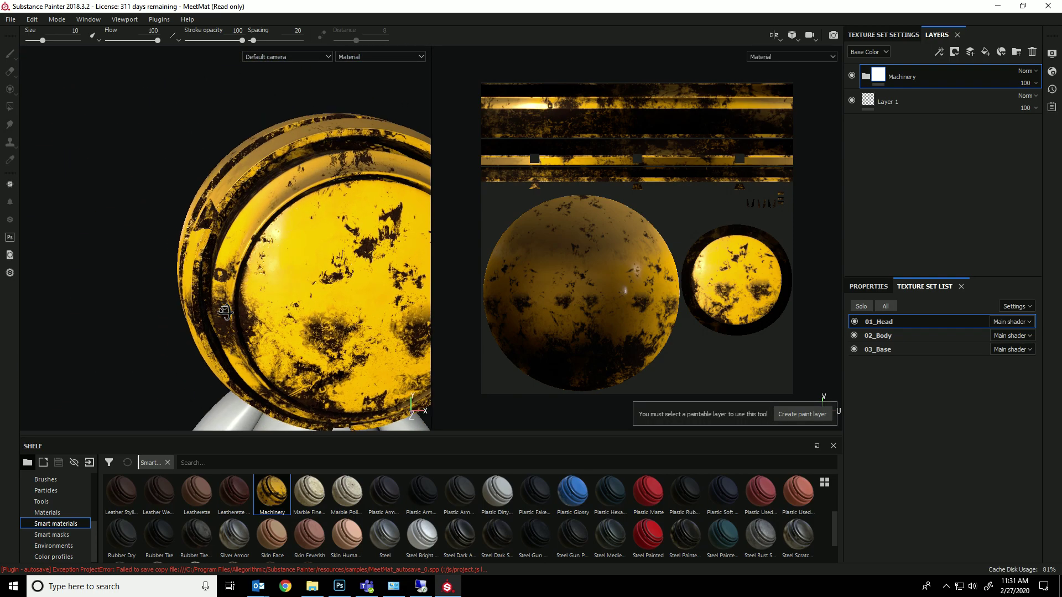
{"action": "scroll", "coordinate": [309, 308], "scroll_direction": "down", "scroll_amount": 3}
{"action": "key", "text": "ctrl+z"}
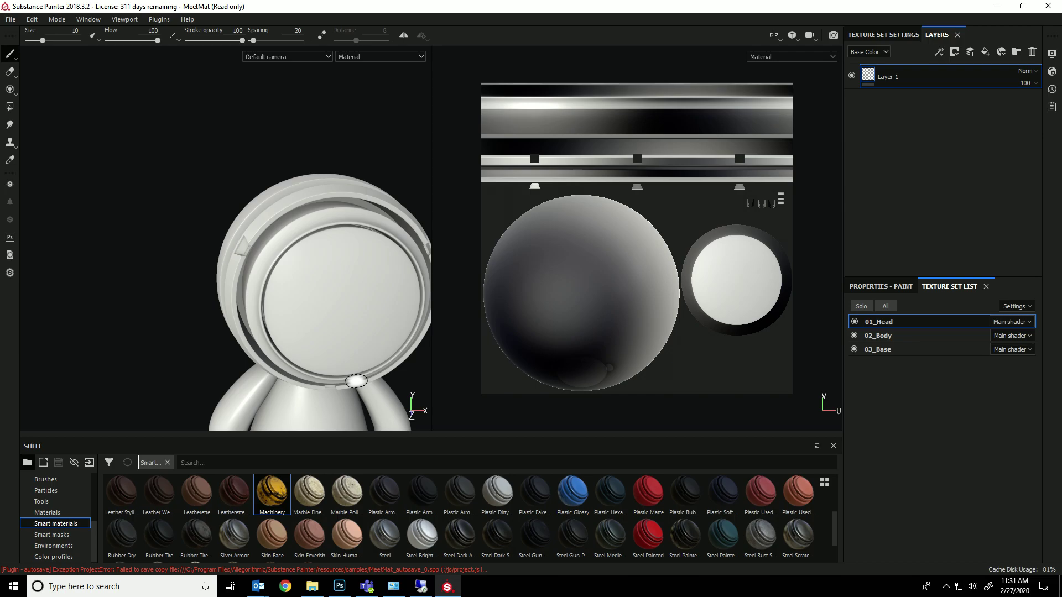
Apply the Bronze Armor smart material to the head above Layer 1
{"action": "scroll", "coordinate": [293, 497], "scroll_direction": "up", "scroll_amount": 2}
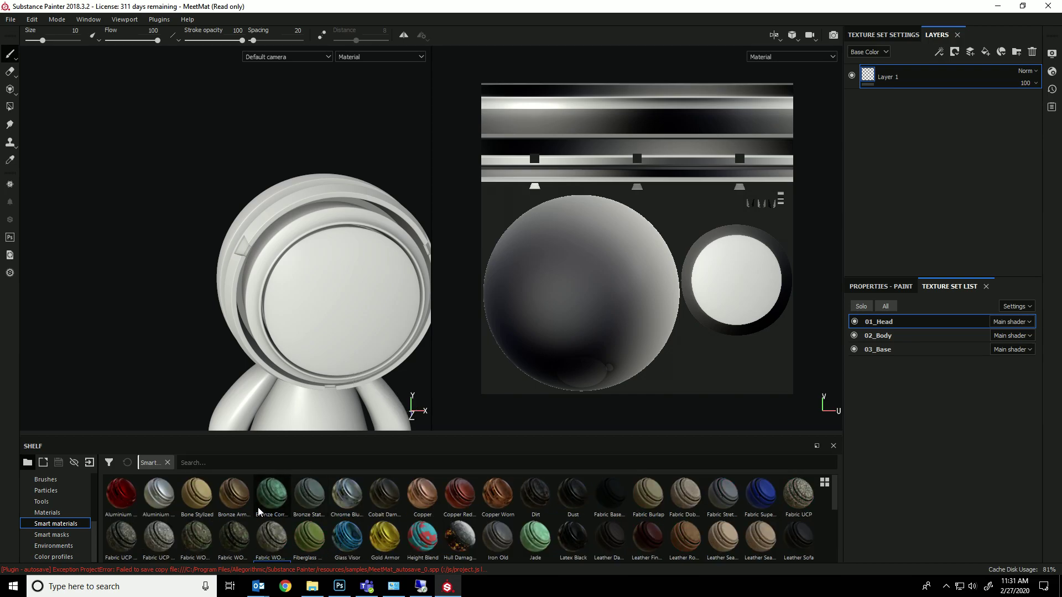
{"action": "left_click_drag", "start_coordinate": [232, 498], "coordinate": [373, 281]}
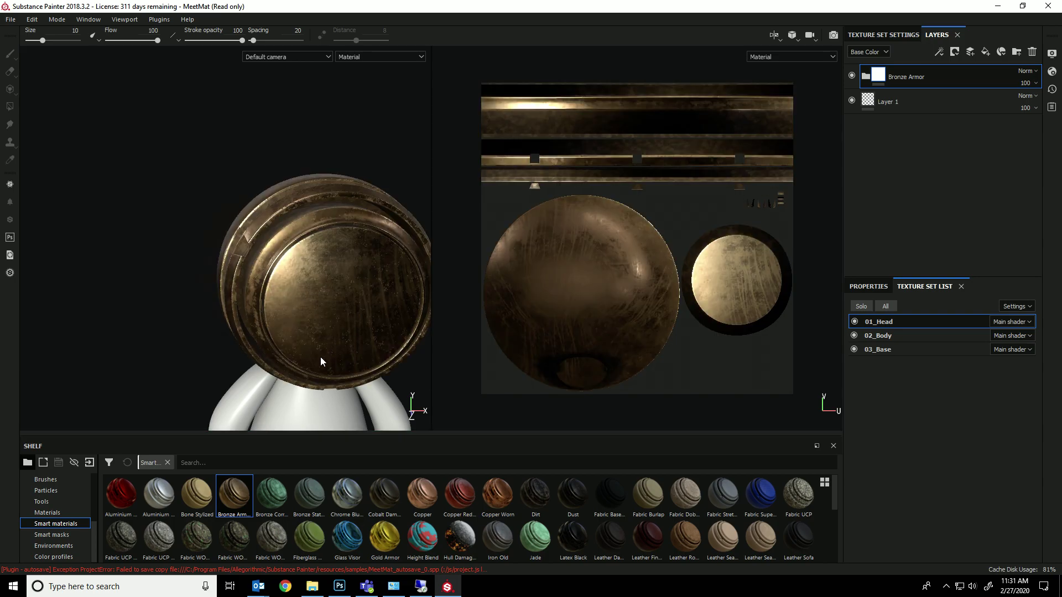
Examine the Bronze Armor finish on the head's faceplate, rings and rounded back, both up close and from a distance
{"action": "left_click_drag", "start_coordinate": [321, 357], "coordinate": [290, 349], "text": "alt"}
{"action": "right_click_drag", "start_coordinate": [290, 349], "coordinate": [273, 363], "text": "shift"}
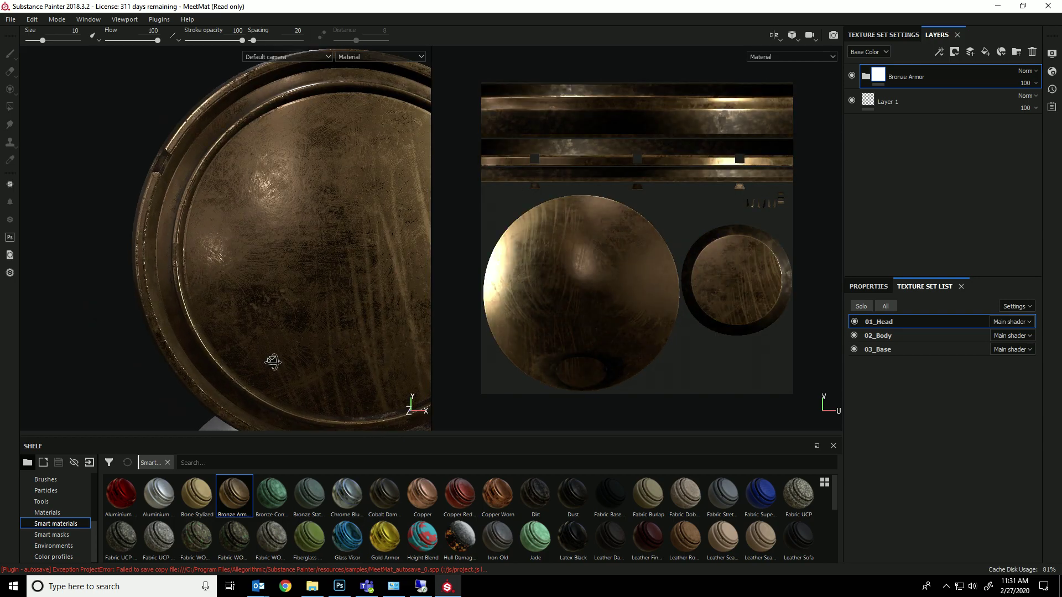
{"action": "left_click_drag", "start_coordinate": [273, 363], "coordinate": [332, 347], "text": "alt"}
{"action": "right_click_drag", "start_coordinate": [332, 347], "coordinate": [308, 344], "text": "shift"}
{"action": "scroll", "coordinate": [249, 350], "scroll_direction": "up", "scroll_amount": 4}
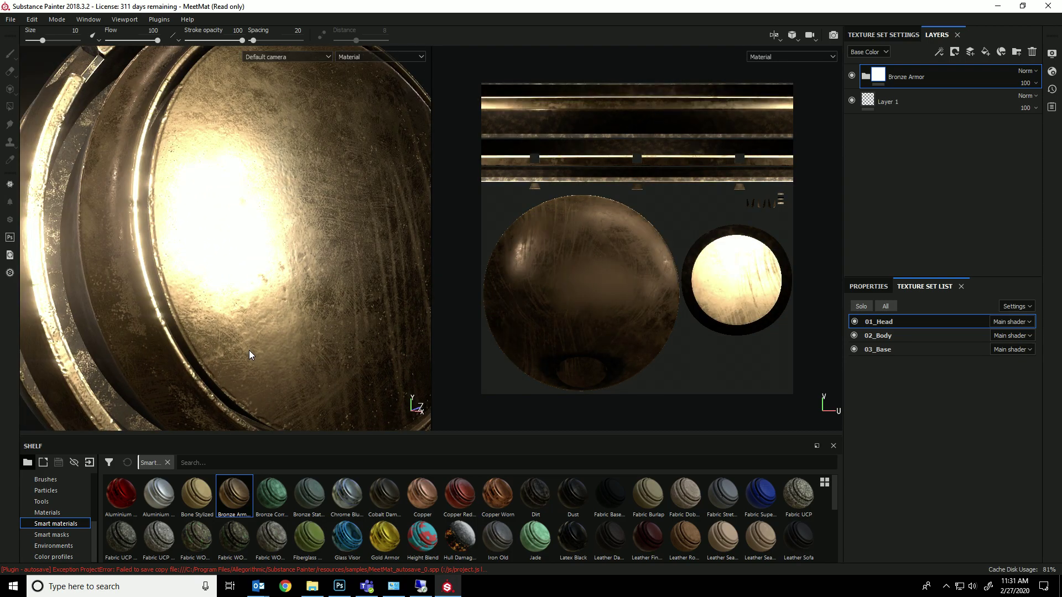
{"action": "scroll", "coordinate": [249, 350], "scroll_direction": "down", "scroll_amount": 5}
{"action": "left_click_drag", "start_coordinate": [204, 338], "coordinate": [403, 336], "text": "alt"}
{"action": "right_click_drag", "start_coordinate": [376, 342], "coordinate": [331, 341], "text": "shift"}
{"action": "scroll", "coordinate": [332, 342], "scroll_direction": "down", "scroll_amount": 5}
{"action": "left_click_drag", "start_coordinate": [332, 343], "coordinate": [433, 321], "text": "alt"}
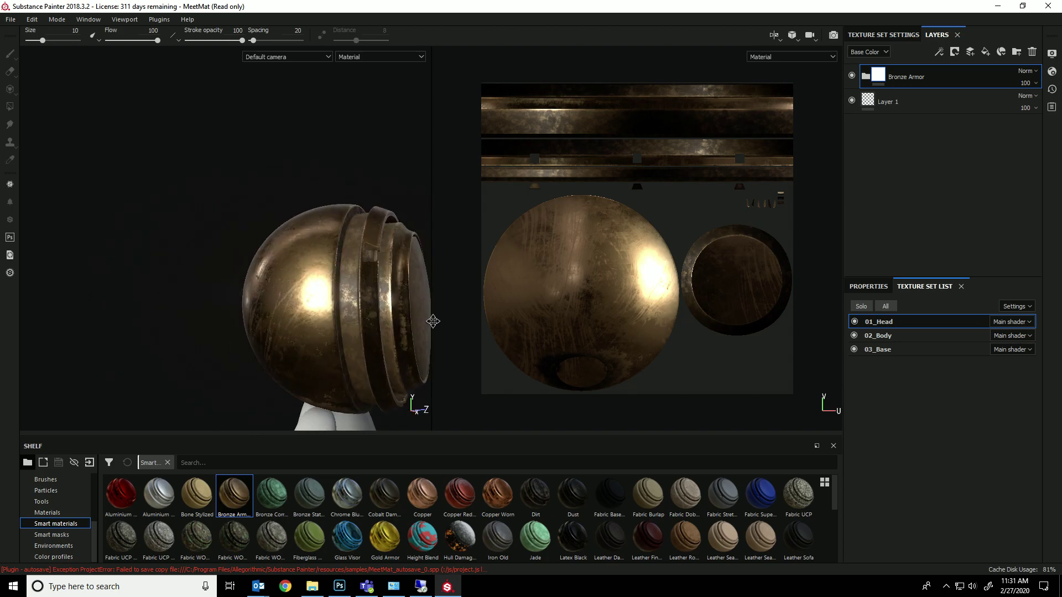
{"action": "middle_click_drag", "start_coordinate": [433, 321], "coordinate": [244, 298], "text": "alt"}
{"action": "left_click_drag", "start_coordinate": [244, 298], "coordinate": [268, 330], "text": "alt"}
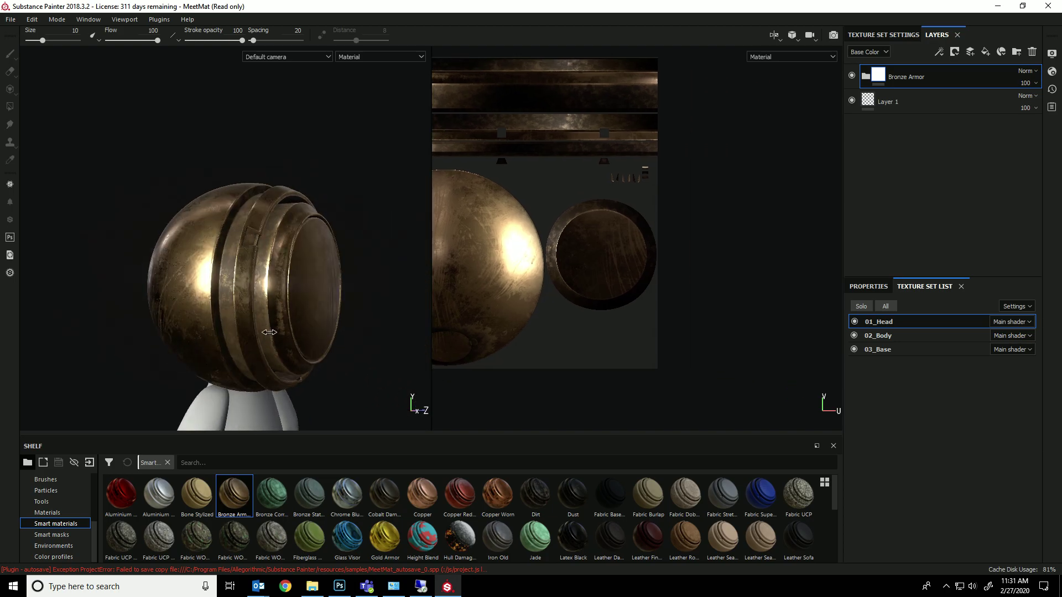
{"action": "right_click_drag", "start_coordinate": [268, 331], "coordinate": [281, 350], "text": "shift"}
{"action": "scroll", "coordinate": [281, 349], "scroll_direction": "down", "scroll_amount": 5}
{"action": "scroll", "coordinate": [281, 350], "scroll_direction": "up", "scroll_amount": 10}
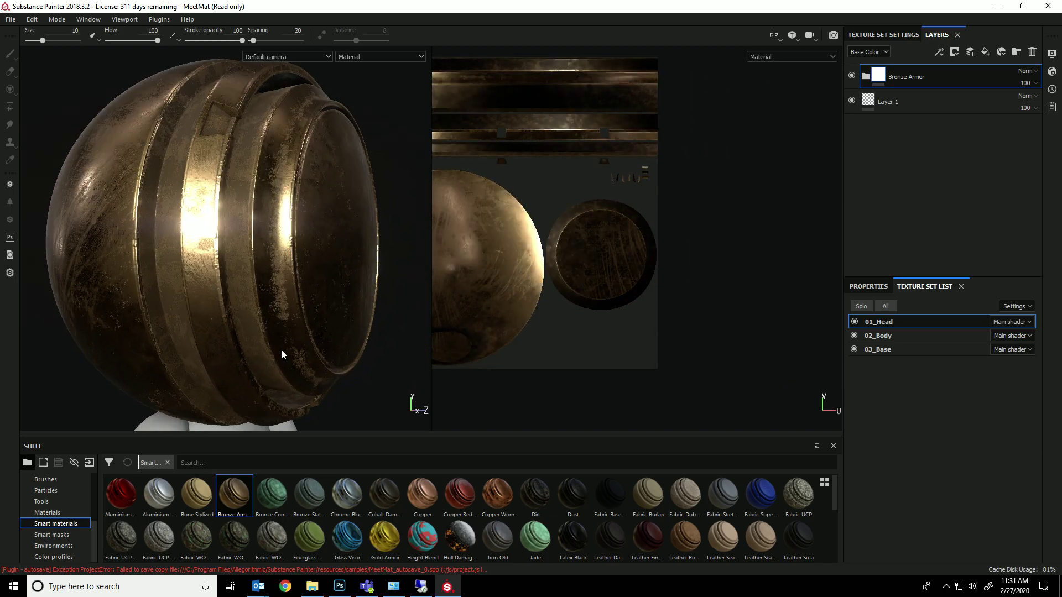
{"action": "left_click_drag", "start_coordinate": [281, 349], "coordinate": [314, 359], "text": "alt"}
{"action": "mouse_move", "coordinate": [315, 360]}
{"action": "right_mouse_down", "text": "shift"}
{"action": "mouse_move", "coordinate": [296, 354]}
{"action": "mouse_move", "coordinate": [311, 360]}
{"action": "right_mouse_up", "text": "shift"}
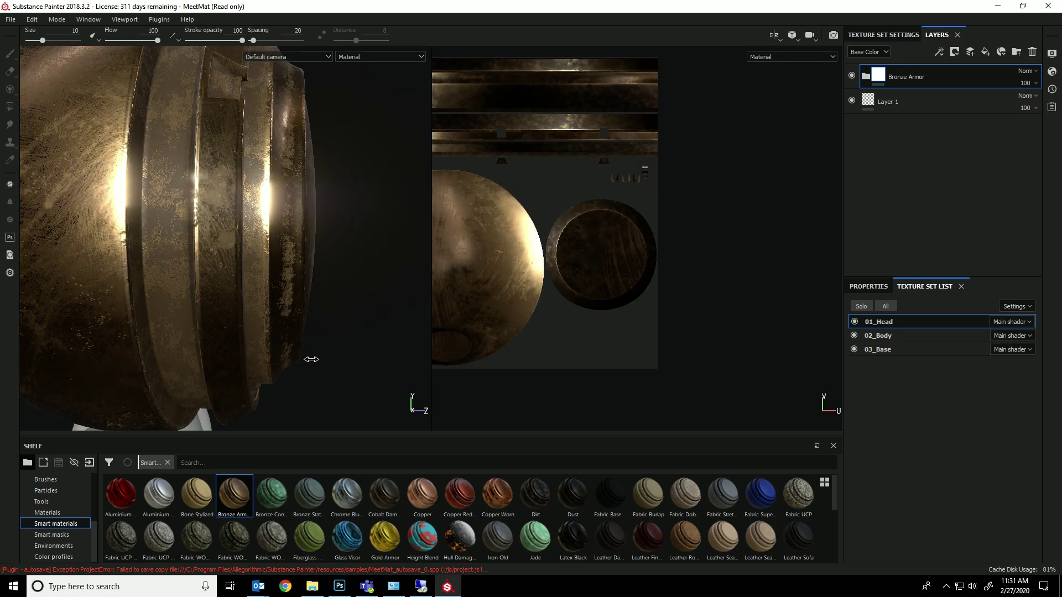
{"action": "left_click_drag", "start_coordinate": [311, 360], "coordinate": [194, 350], "text": "alt"}
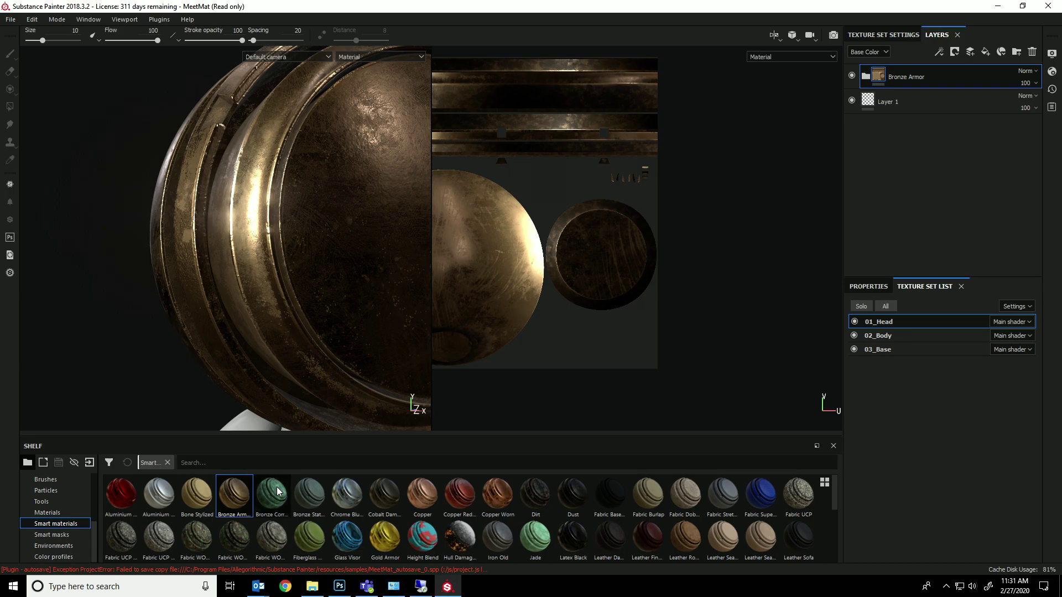
Apply the Bronze Corroded smart material to the head above the Bronze Armor layer
{"action": "mouse_move", "coordinate": [277, 493]}
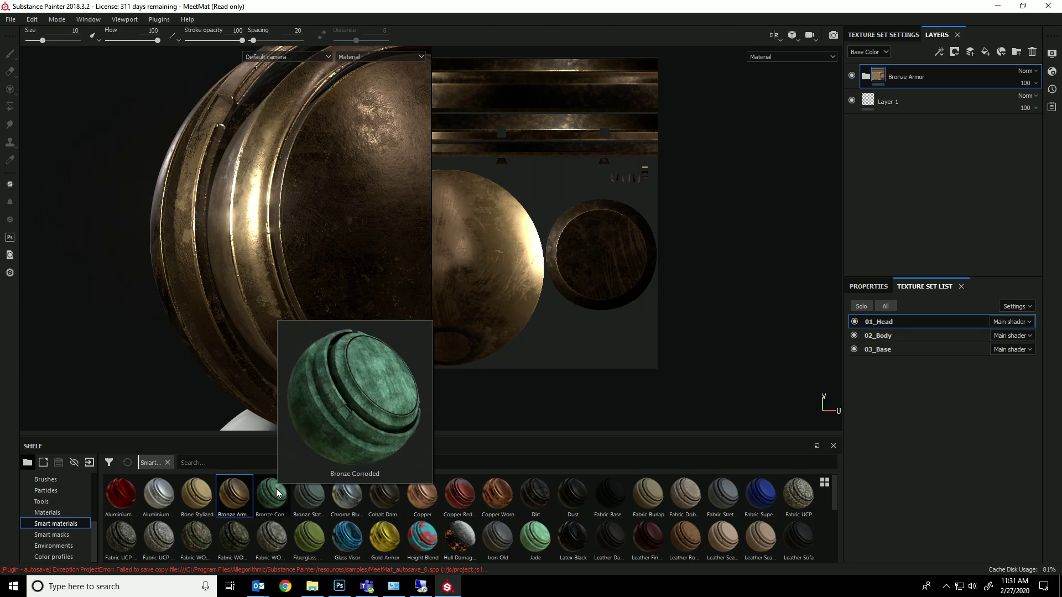
{"action": "left_click_drag", "start_coordinate": [277, 494], "coordinate": [303, 368]}
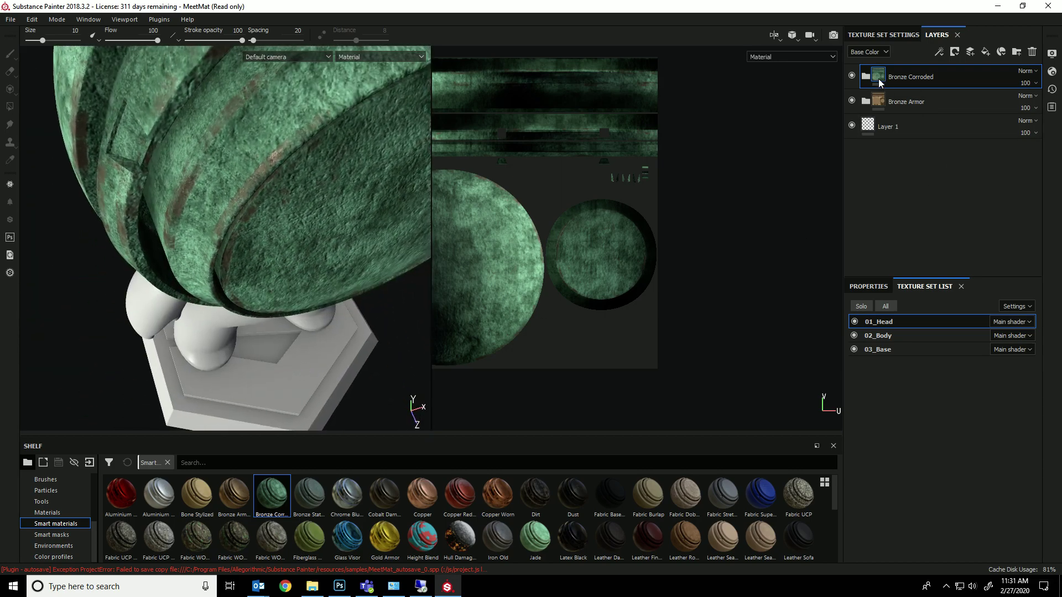
{"action": "left_click_drag", "start_coordinate": [394, 203], "coordinate": [360, 106], "text": "alt"}
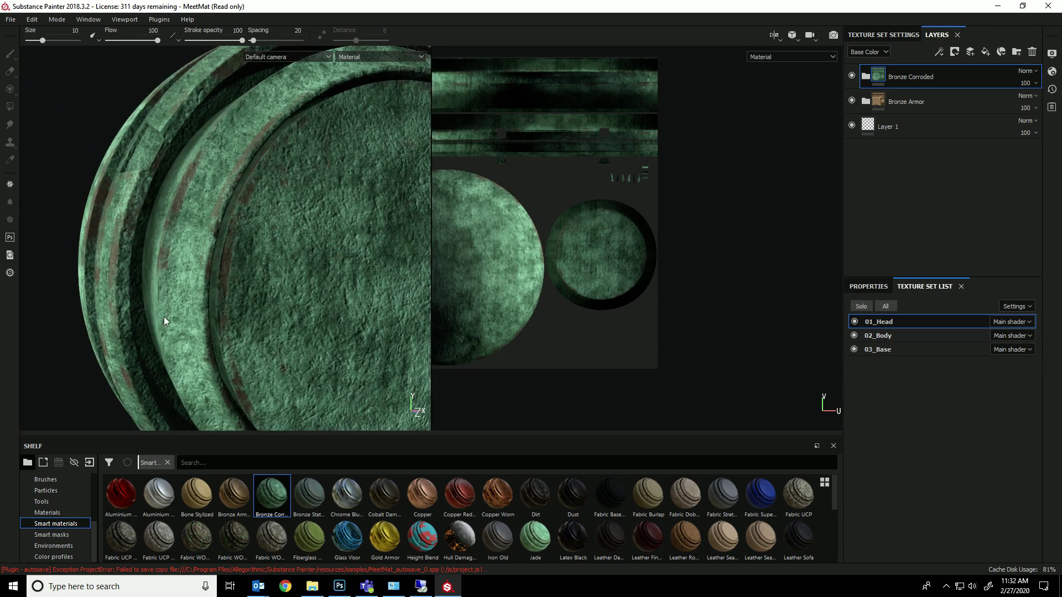
Add the Rust smart mask to the Bronze Corroded layer
{"action": "left_click", "coordinate": [55, 535]}
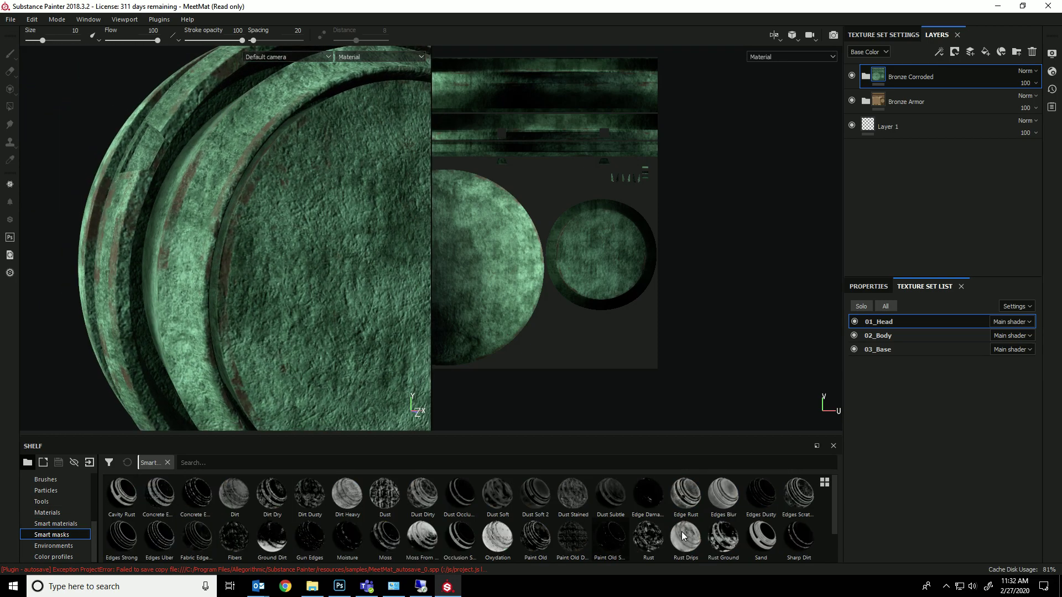
{"action": "scroll", "coordinate": [742, 496], "scroll_direction": "down", "scroll_amount": 1}
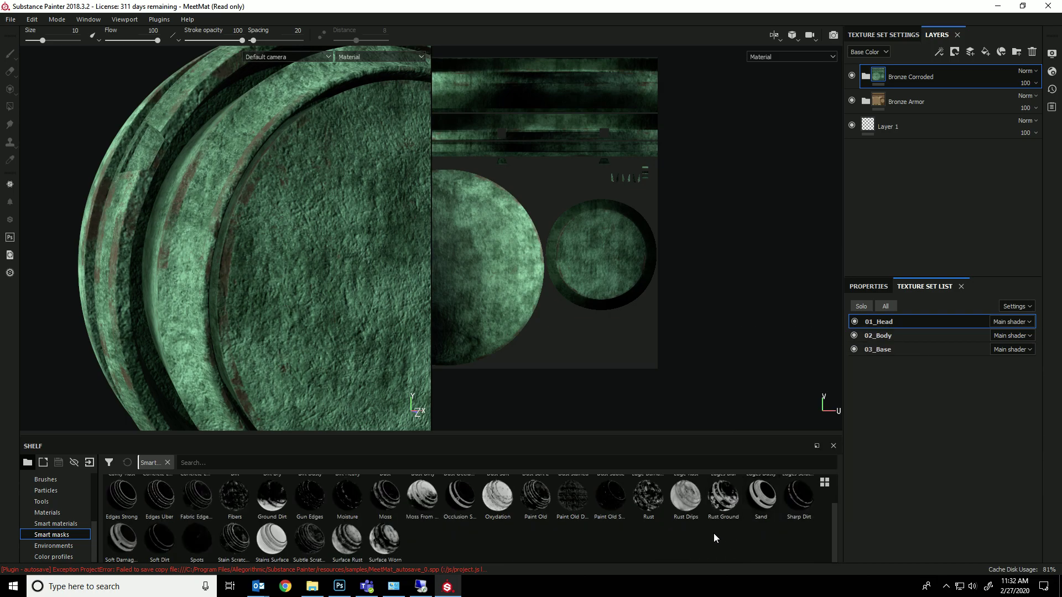
{"action": "left_click", "coordinate": [648, 496]}
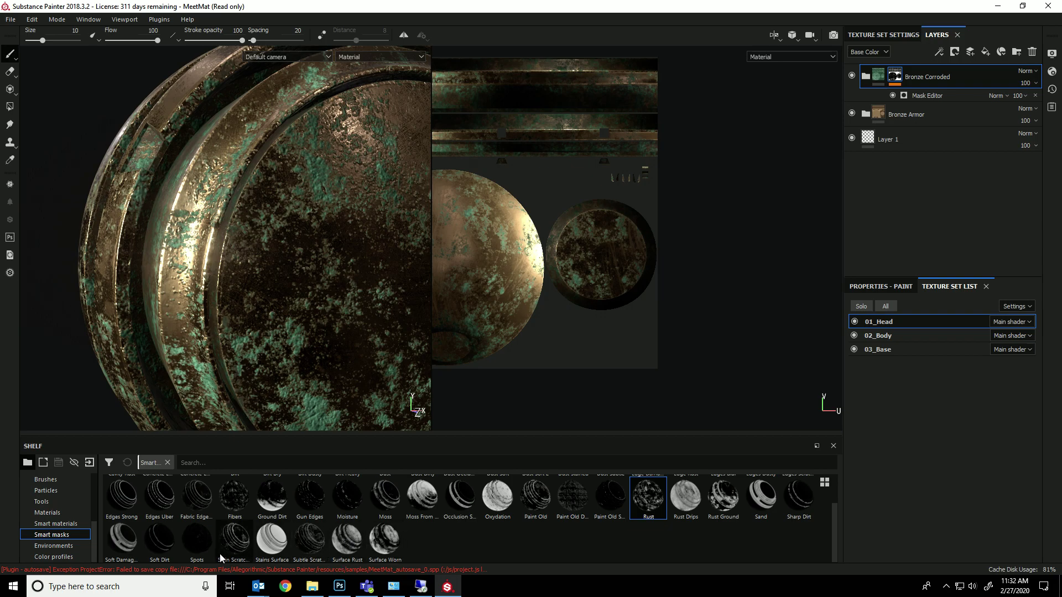
Apply the Edges Uber smart mask to the Bronze Corroded layer so the corrosion follows the head's edges
{"action": "scroll", "coordinate": [321, 542], "scroll_direction": "up", "scroll_amount": 1}
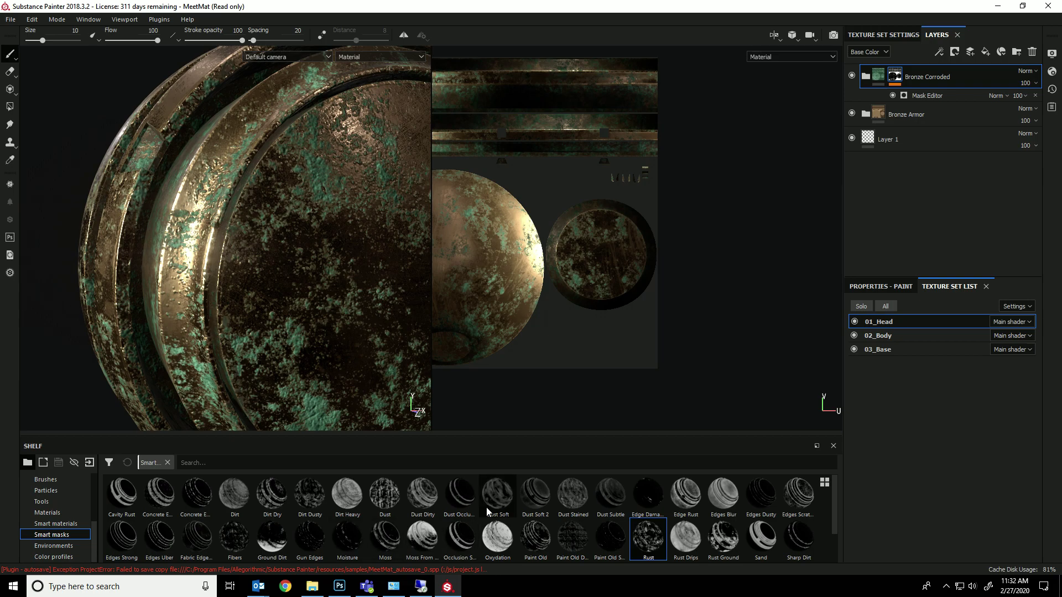
{"action": "left_click", "coordinate": [159, 537]}
{"action": "left_click_drag", "start_coordinate": [931, 73], "coordinate": [930, 75]}
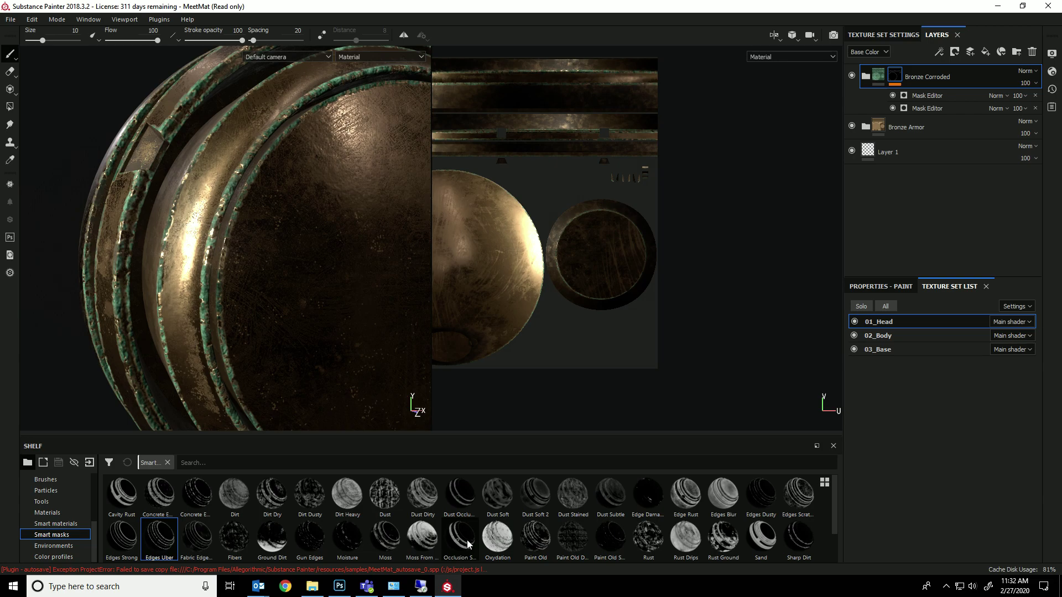
Apply the Dust Occlusion smart mask to the Bronze Corroded layer and inspect the head's recessed grooves
{"action": "left_click", "coordinate": [465, 496]}
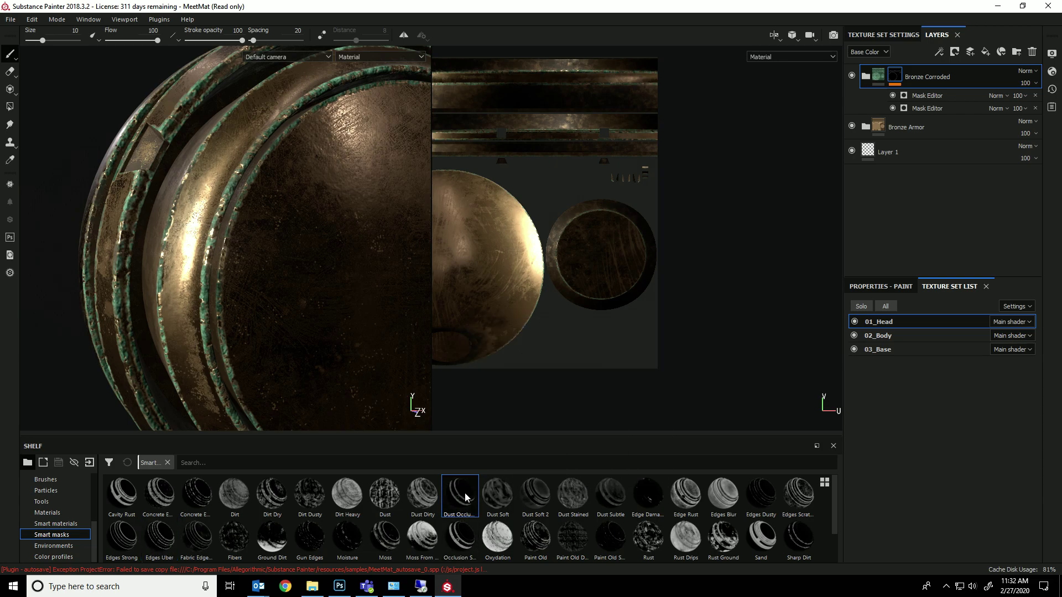
{"action": "left_click_drag", "start_coordinate": [873, 53], "coordinate": [896, 70]}
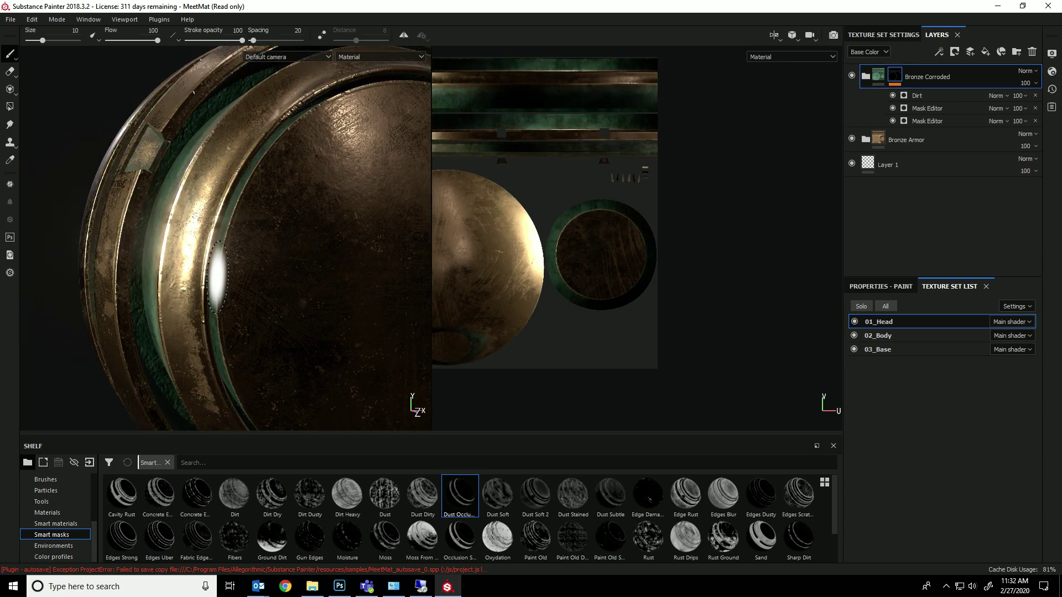
{"action": "mouse_move", "coordinate": [300, 330]}
{"action": "left_mouse_down", "text": "alt"}
{"action": "mouse_move", "coordinate": [370, 339]}
{"action": "mouse_move", "coordinate": [377, 372]}
{"action": "mouse_move", "coordinate": [297, 374]}
{"action": "mouse_move", "coordinate": [274, 313]}
{"action": "mouse_move", "coordinate": [284, 326]}
{"action": "left_mouse_up", "text": "alt"}
{"action": "right_click_drag", "start_coordinate": [284, 326], "coordinate": [203, 328], "text": "alt"}
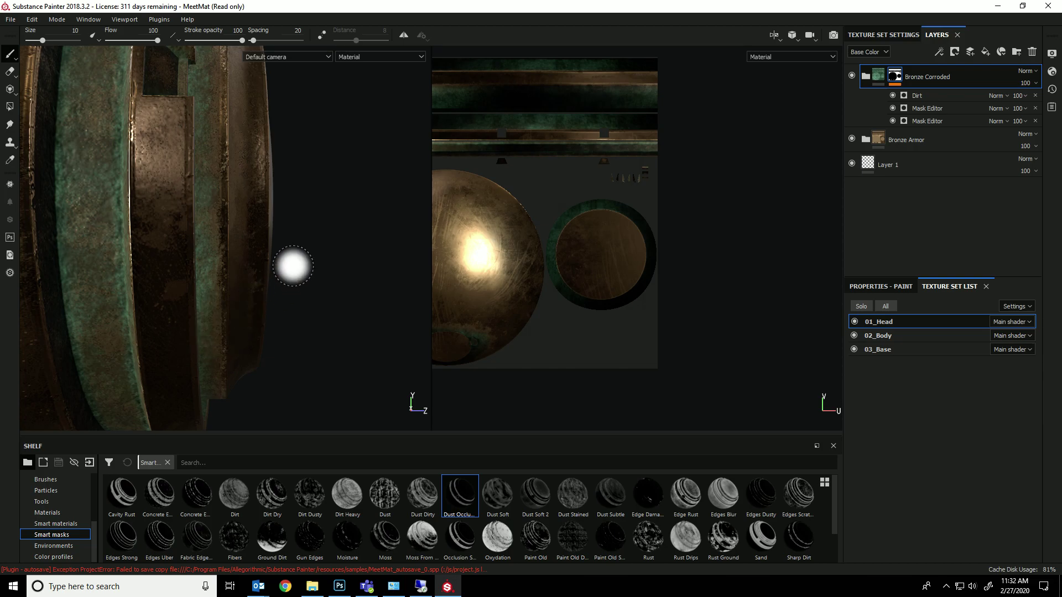
Apply the Brass Pure material to the head as a new layer above Bronze Corroded
{"action": "left_click", "coordinate": [56, 524]}
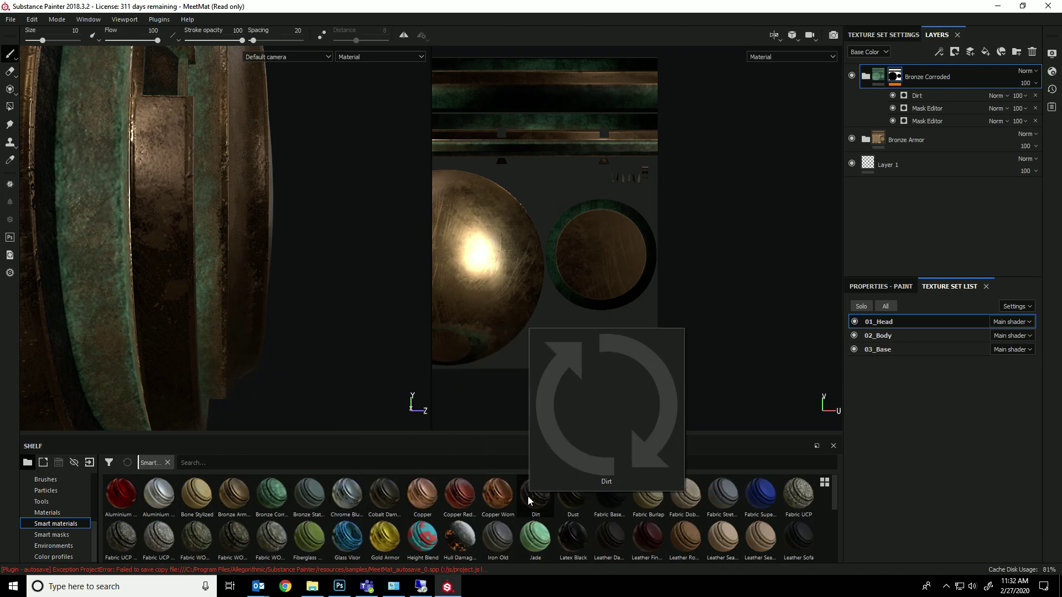
{"action": "left_click", "coordinate": [46, 512]}
{"action": "left_click_drag", "start_coordinate": [259, 493], "coordinate": [211, 216]}
{"action": "left_click_drag", "start_coordinate": [321, 274], "coordinate": [318, 239], "text": "alt"}
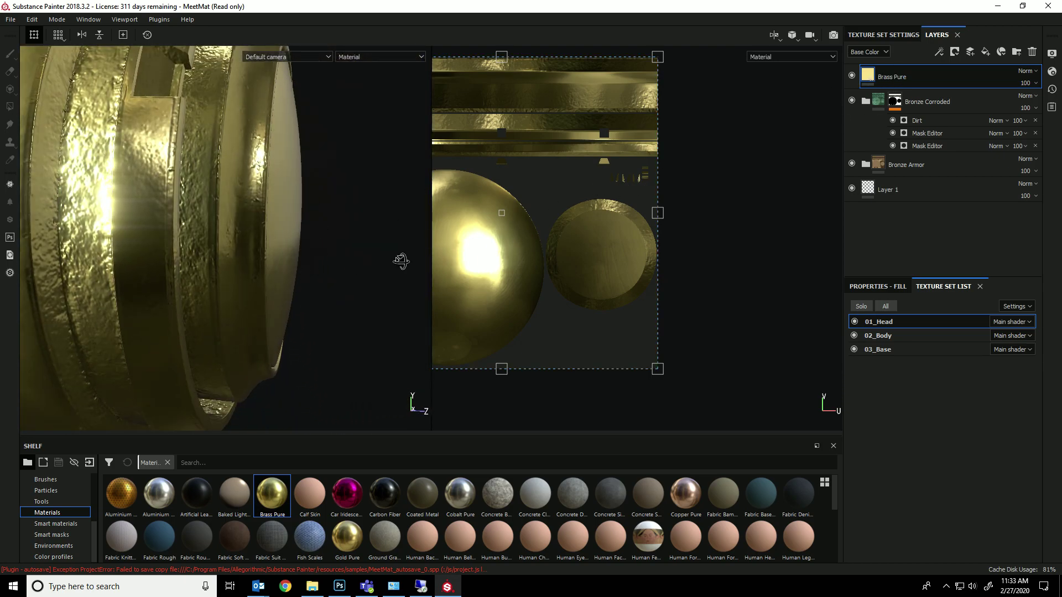
{"action": "left_click_drag", "start_coordinate": [401, 261], "coordinate": [354, 248], "text": "alt"}
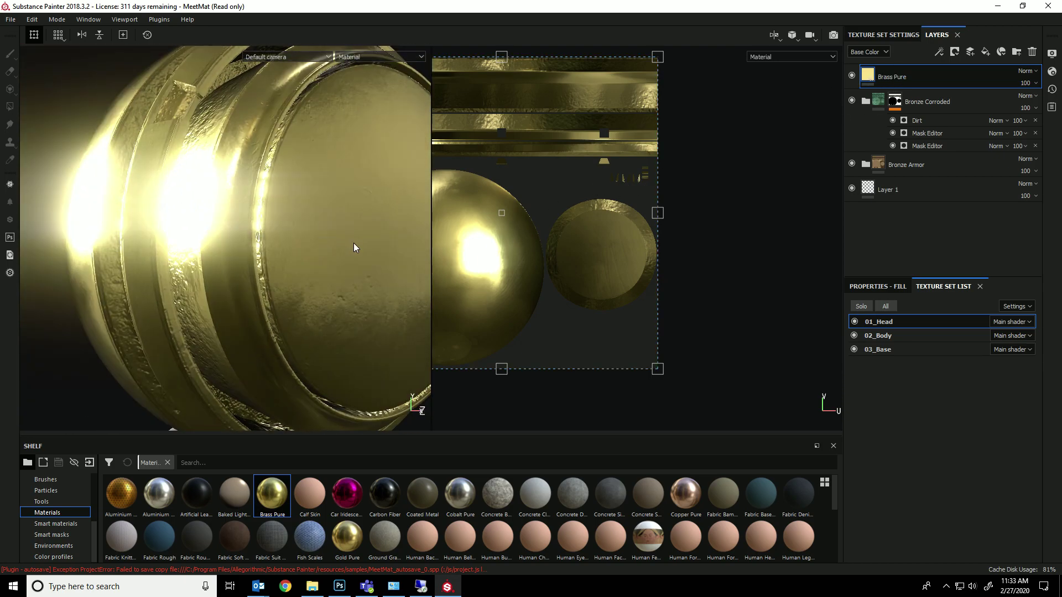
Set the Brass Pure layer's roughness to about 0.2 in its fill properties
{"action": "left_click", "coordinate": [900, 287]}
{"action": "scroll", "coordinate": [949, 437], "scroll_direction": "down", "scroll_amount": 3}
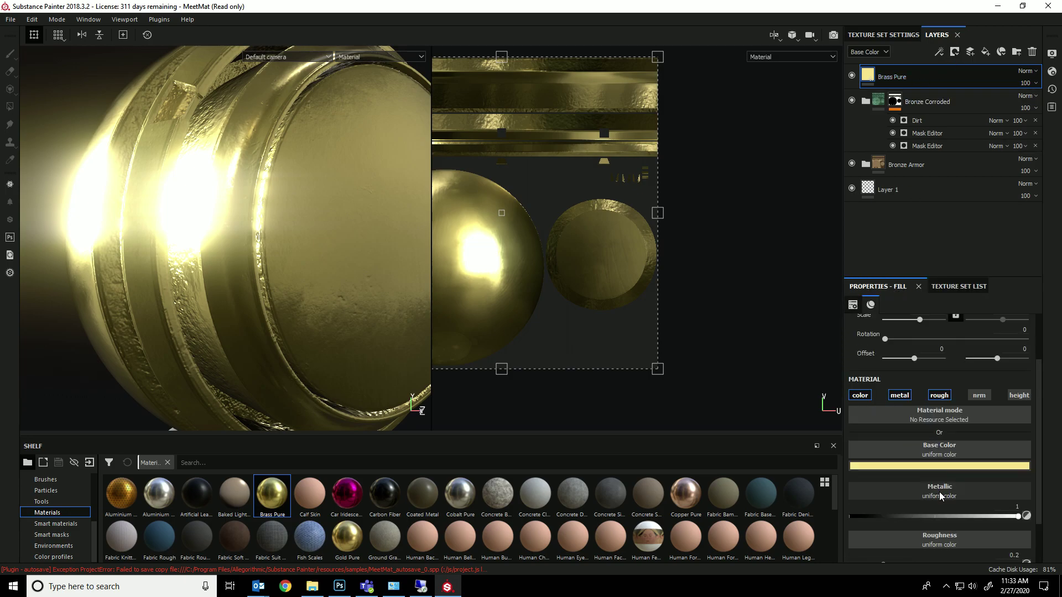
{"action": "scroll", "coordinate": [943, 517], "scroll_direction": "down", "scroll_amount": 2}
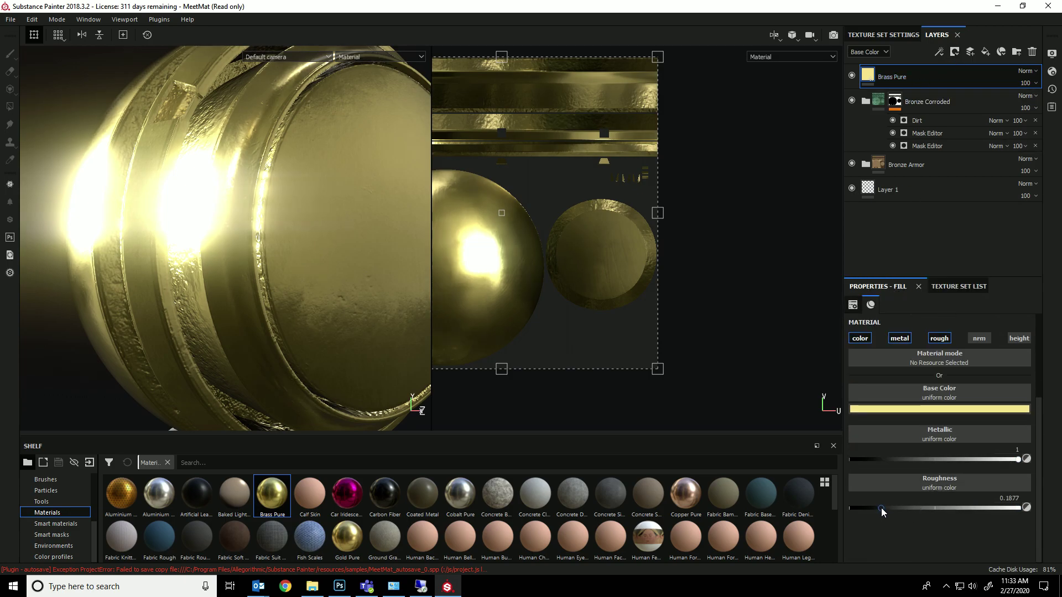
{"action": "mouse_move", "coordinate": [882, 508]}
{"action": "left_mouse_down"}
{"action": "mouse_move", "coordinate": [899, 507]}
{"action": "mouse_move", "coordinate": [882, 507]}
{"action": "left_mouse_up"}
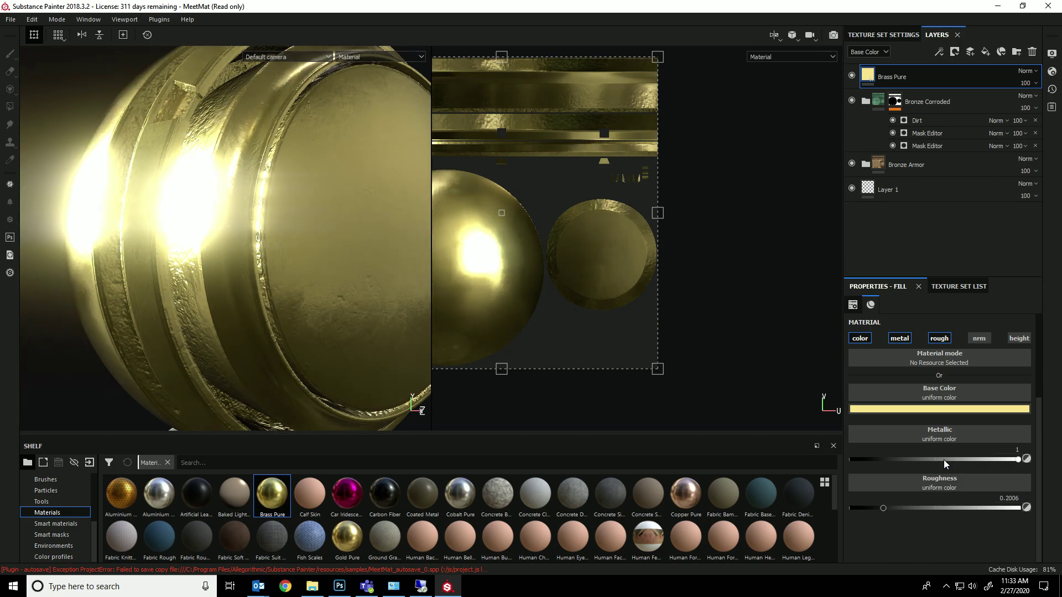
Set the Brass Pure layer's metallic to about 0.86 and its roughness to about 0.36
{"action": "left_click_drag", "start_coordinate": [1007, 462], "coordinate": [997, 462]}
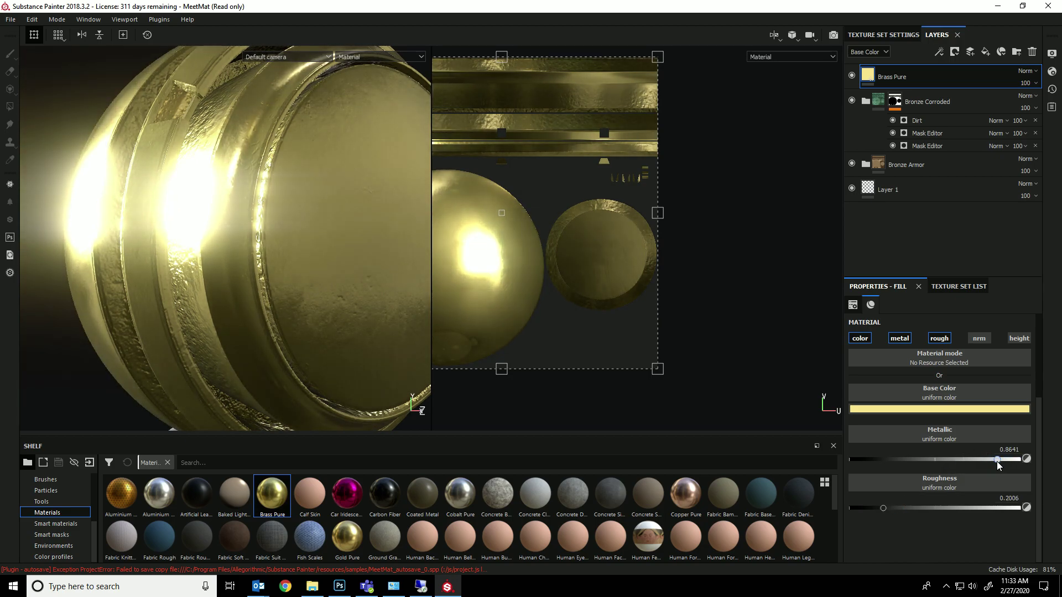
{"action": "left_click_drag", "start_coordinate": [351, 289], "coordinate": [325, 306], "text": "alt"}
{"action": "mouse_move", "coordinate": [903, 510]}
{"action": "left_mouse_down"}
{"action": "mouse_move", "coordinate": [938, 508]}
{"action": "mouse_move", "coordinate": [911, 509]}
{"action": "left_mouse_up"}
{"action": "left_click_drag", "start_coordinate": [415, 358], "coordinate": [383, 289], "text": "alt"}
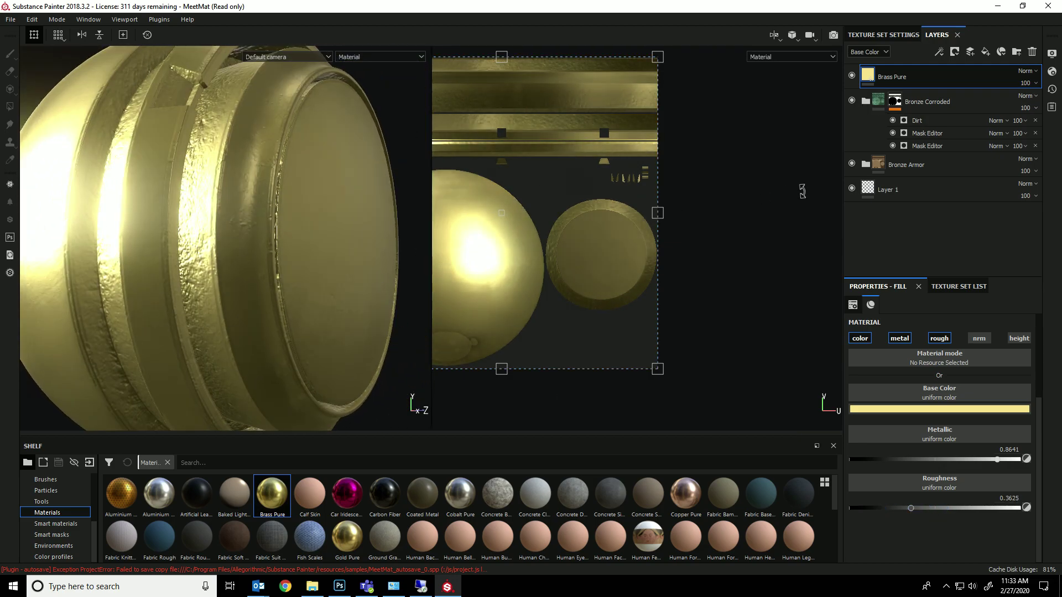
Apply the Edges Uber smart mask to the Brass Pure layer so the brass follows the head's edges
{"action": "left_click", "coordinate": [51, 535]}
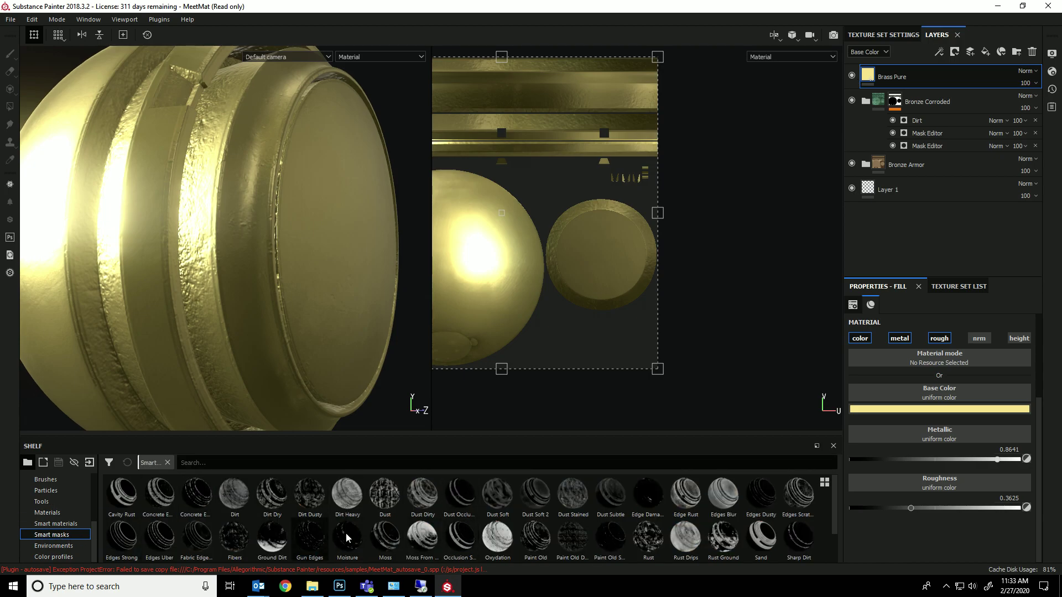
{"action": "left_click", "coordinate": [151, 537]}
{"action": "left_click_drag", "start_coordinate": [850, 69], "coordinate": [902, 69]}
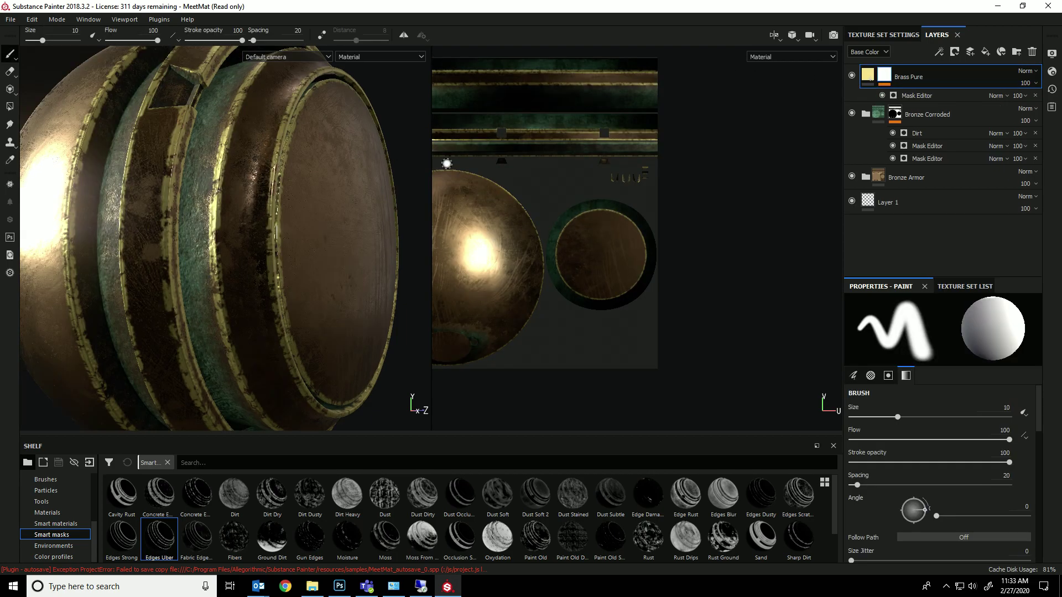
{"action": "left_click_drag", "start_coordinate": [283, 275], "coordinate": [346, 311], "text": "alt"}
{"action": "right_click_drag", "start_coordinate": [346, 311], "coordinate": [263, 317], "text": "shift"}
{"action": "left_click_drag", "start_coordinate": [263, 317], "coordinate": [313, 334], "text": "alt"}
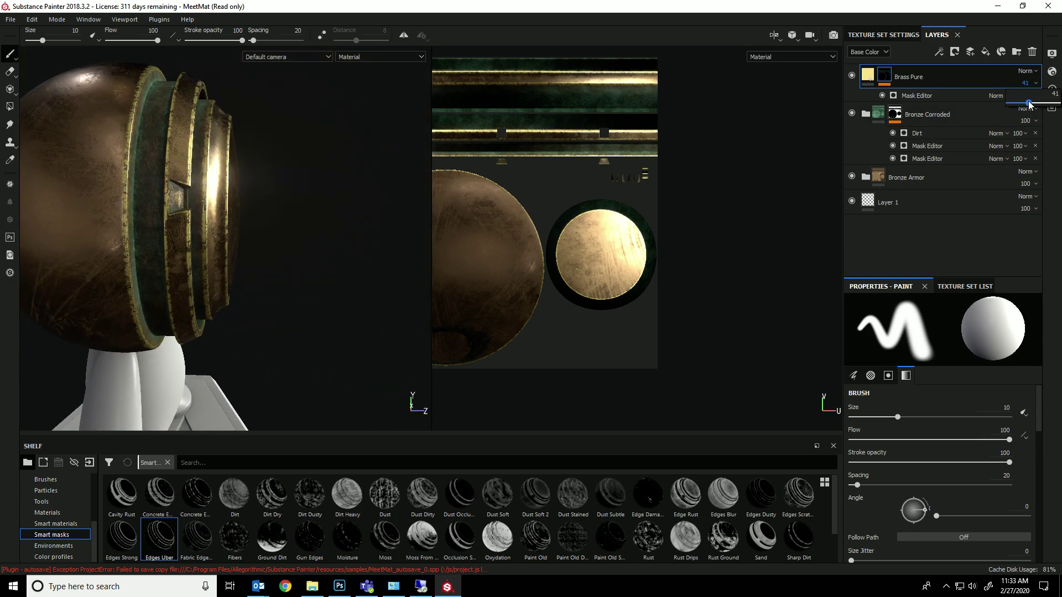
Lower the Brass Pure layer's opacity to 41 and check the edges around the head
{"action": "left_click", "coordinate": [1028, 104]}
{"action": "left_click_drag", "start_coordinate": [339, 186], "coordinate": [228, 203], "text": "alt"}
{"action": "right_click_drag", "start_coordinate": [228, 203], "coordinate": [319, 213], "text": "shift"}
{"action": "left_click_drag", "start_coordinate": [319, 212], "coordinate": [339, 161], "text": "alt"}
Darken the Brass Pure layer's base color to an olive gold of about R 0.384, G 0.295, B 0.032
{"action": "left_click", "coordinate": [868, 75]}
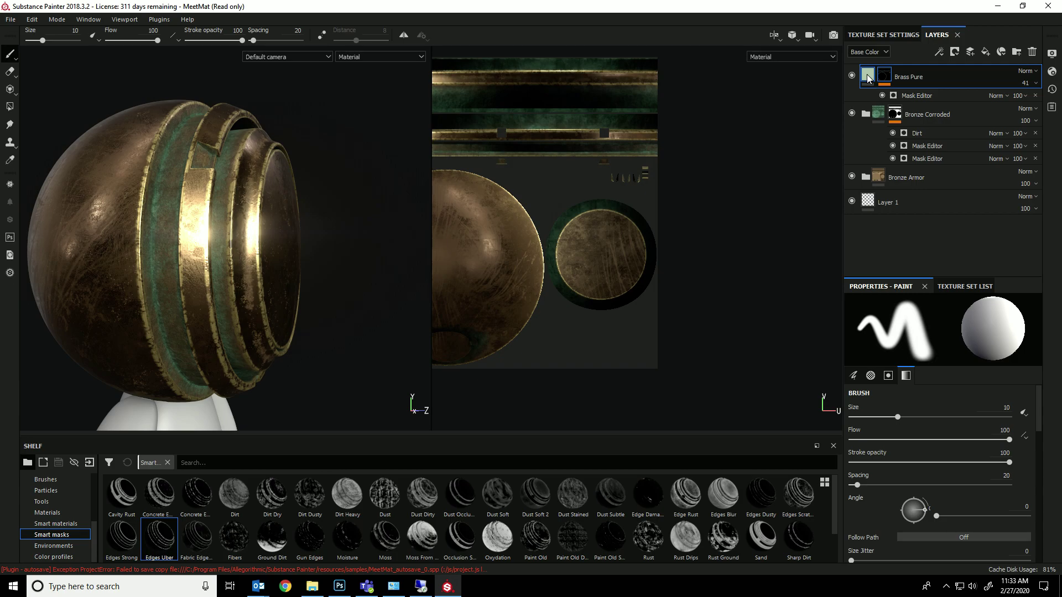
{"action": "left_click", "coordinate": [923, 409]}
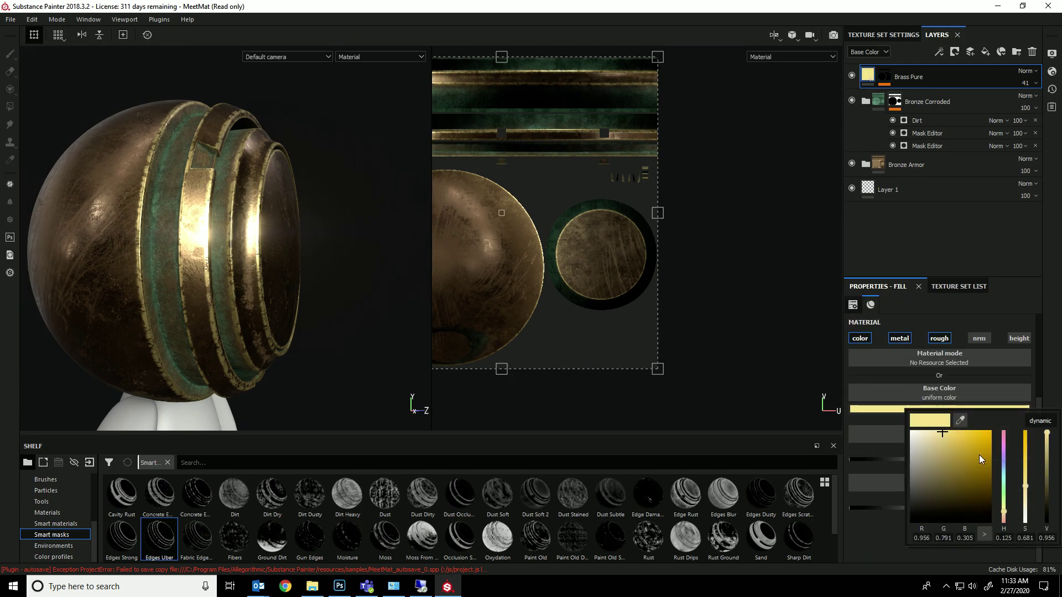
{"action": "left_click_drag", "start_coordinate": [959, 455], "coordinate": [965, 463]}
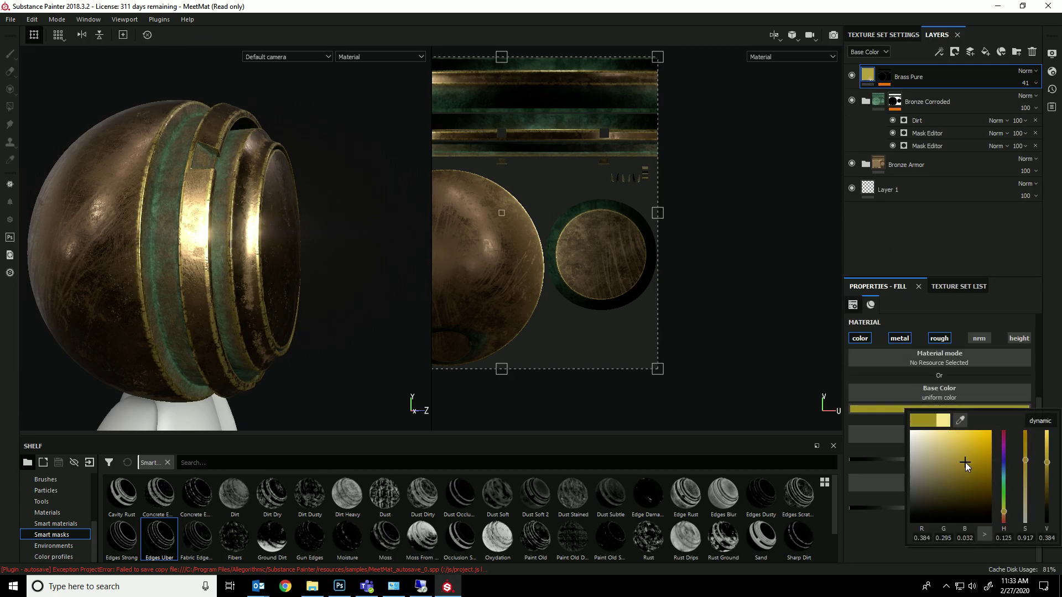
{"action": "left_click_drag", "start_coordinate": [252, 310], "coordinate": [291, 222], "text": "alt"}
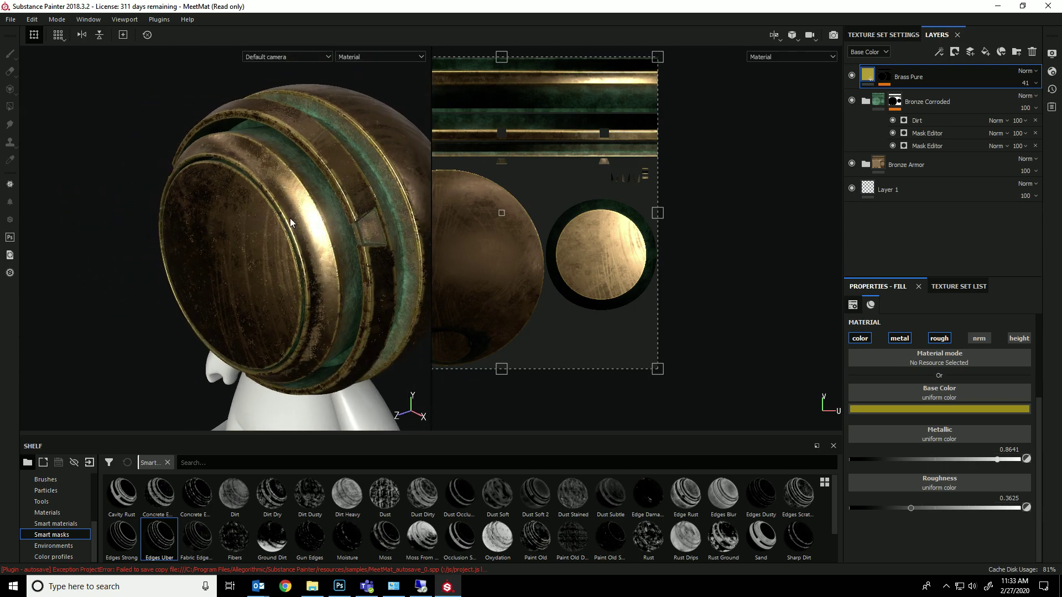
{"action": "left_click_drag", "start_coordinate": [297, 278], "coordinate": [354, 281], "text": "alt"}
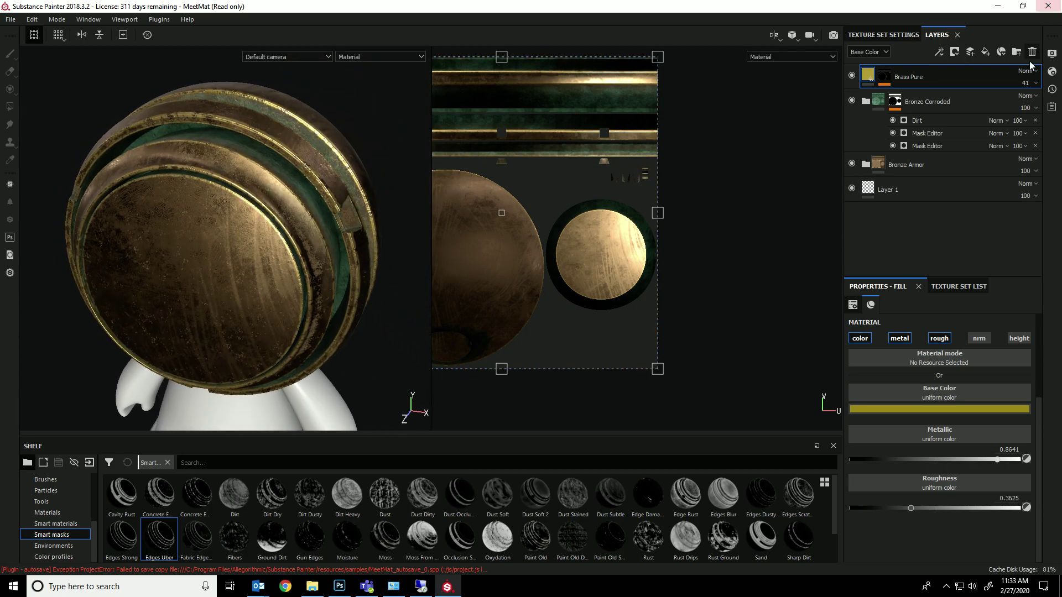
Set the Brass Pure layer's opacity to 20 and toggle its visibility to compare the head's edges
{"action": "left_click_drag", "start_coordinate": [1025, 102], "coordinate": [1020, 106]}
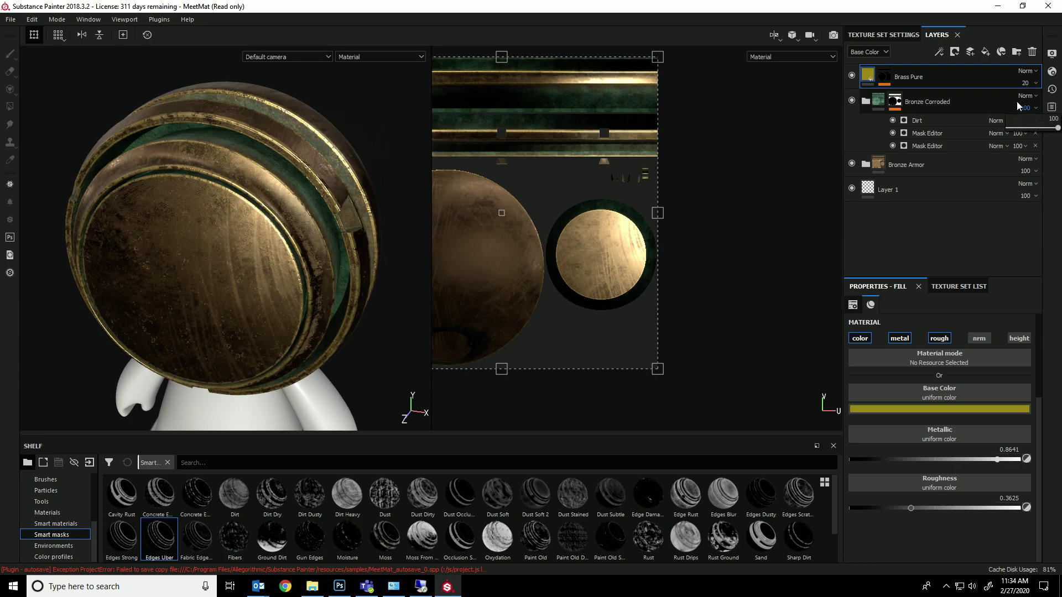
{"action": "left_click", "coordinate": [1035, 86]}
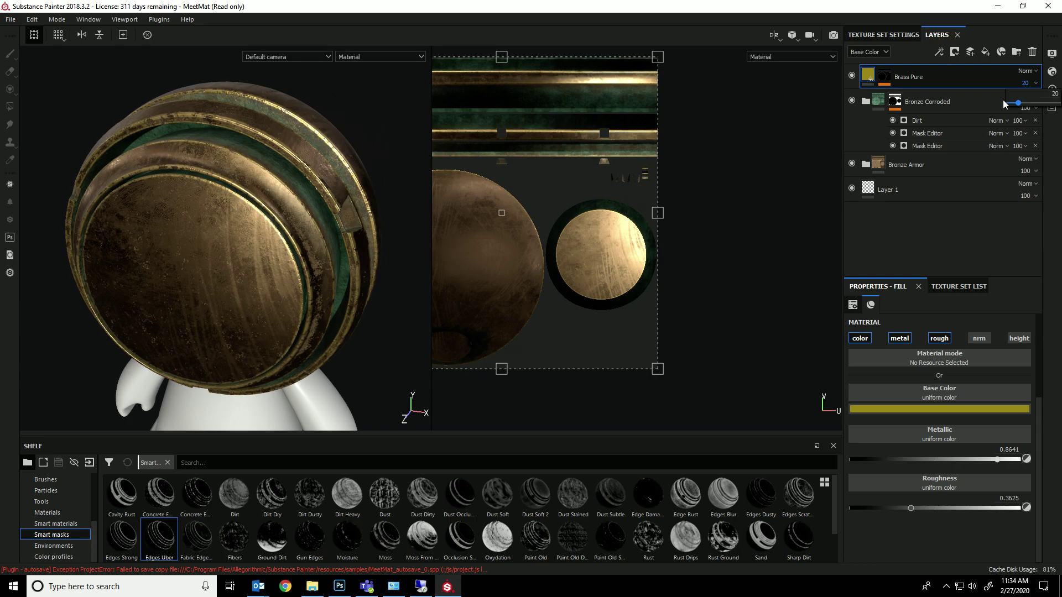
{"action": "left_click", "coordinate": [852, 77]}
{"action": "left_click", "coordinate": [852, 77]}
{"action": "left_click", "coordinate": [852, 77]}
{"action": "left_click", "coordinate": [853, 77]}
{"action": "left_click_drag", "start_coordinate": [388, 299], "coordinate": [442, 287], "text": "alt"}
{"action": "scroll", "coordinate": [298, 285], "scroll_direction": "down", "scroll_amount": 5}
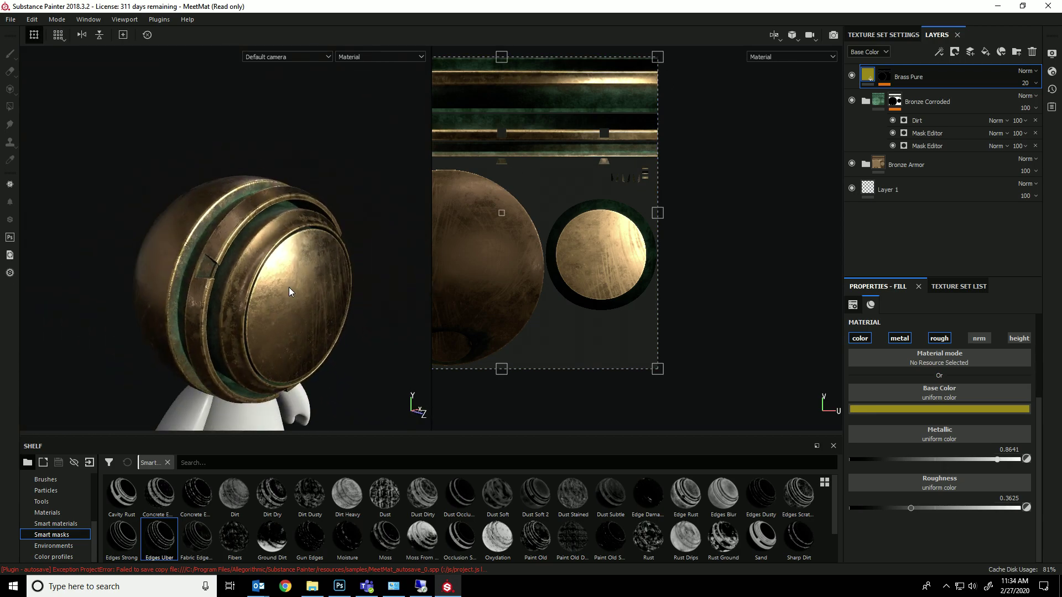
Bring the unpainted body into view and make 02_Body the active texture set
{"action": "left_click_drag", "start_coordinate": [289, 287], "coordinate": [324, 291], "text": "alt"}
{"action": "right_click_drag", "start_coordinate": [322, 292], "coordinate": [263, 311], "text": "shift"}
{"action": "mouse_move", "coordinate": [264, 310]}
{"action": "left_mouse_down", "text": "alt"}
{"action": "mouse_move", "coordinate": [254, 293]}
{"action": "mouse_move", "coordinate": [210, 307]}
{"action": "mouse_move", "coordinate": [265, 285]}
{"action": "mouse_move", "coordinate": [242, 305]}
{"action": "mouse_move", "coordinate": [348, 128]}
{"action": "mouse_move", "coordinate": [304, 111]}
{"action": "mouse_move", "coordinate": [283, 231]}
{"action": "left_mouse_up", "text": "alt"}
{"action": "left_click", "coordinate": [283, 230]}
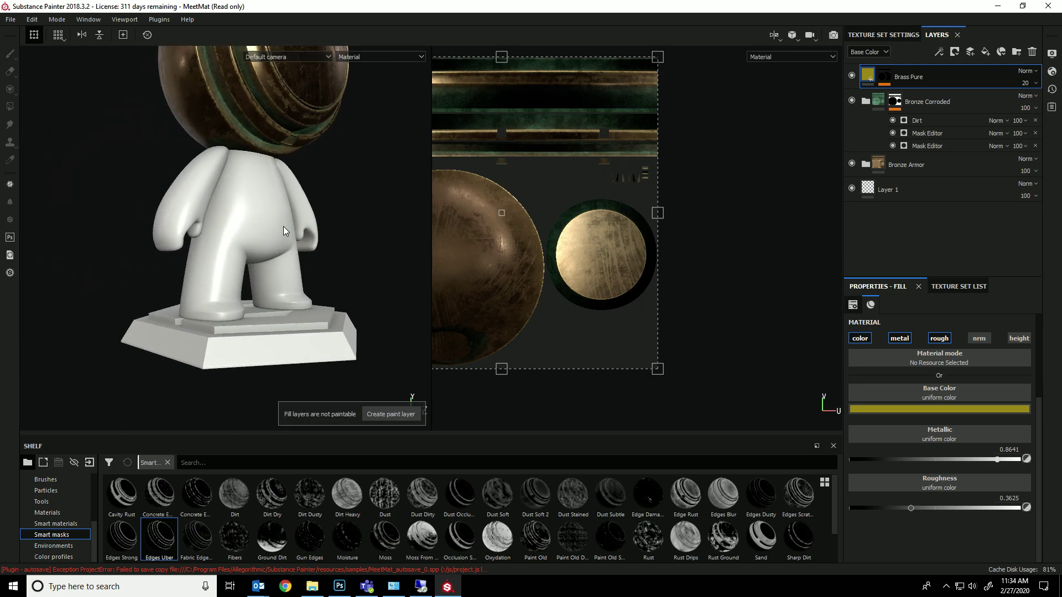
{"action": "left_click", "coordinate": [957, 289]}
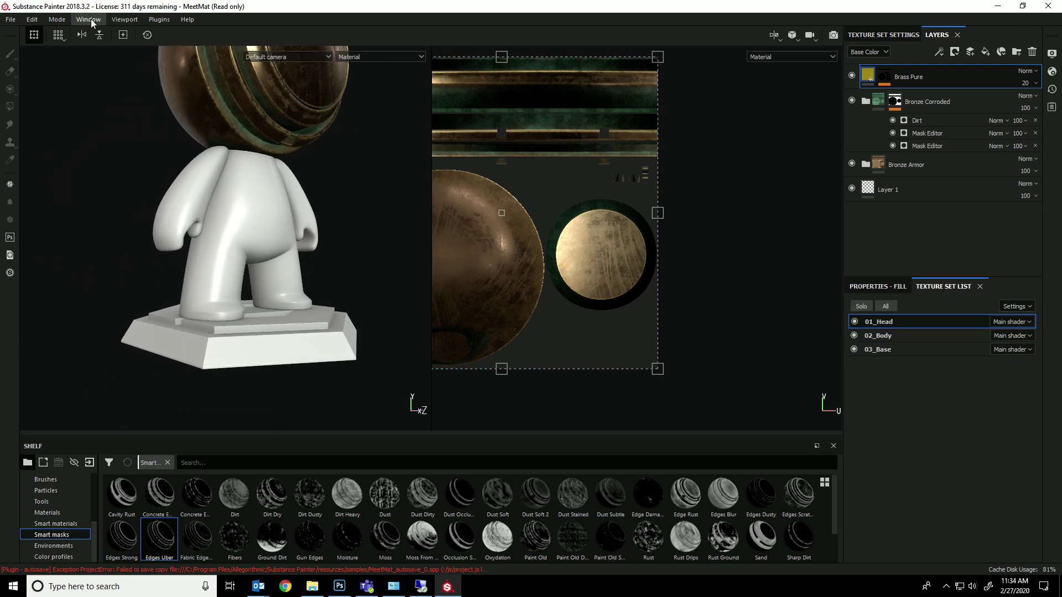
{"action": "left_click", "coordinate": [108, 21]}
{"action": "mouse_move", "coordinate": [84, 20]}
{"action": "mouse_move", "coordinate": [106, 36]}
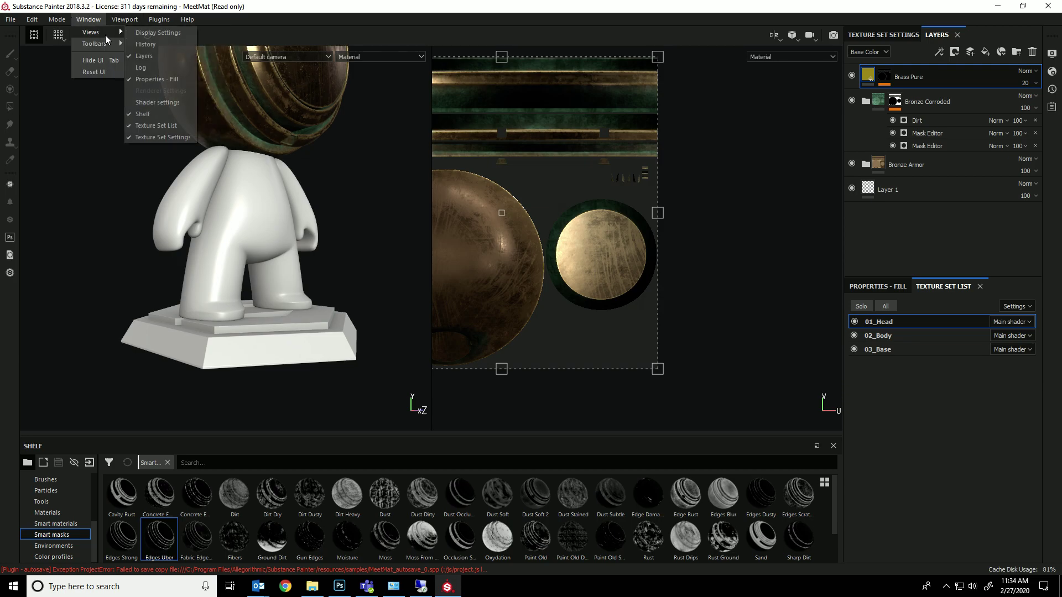
{"action": "left_click", "coordinate": [163, 126]}
{"action": "left_click", "coordinate": [914, 334]}
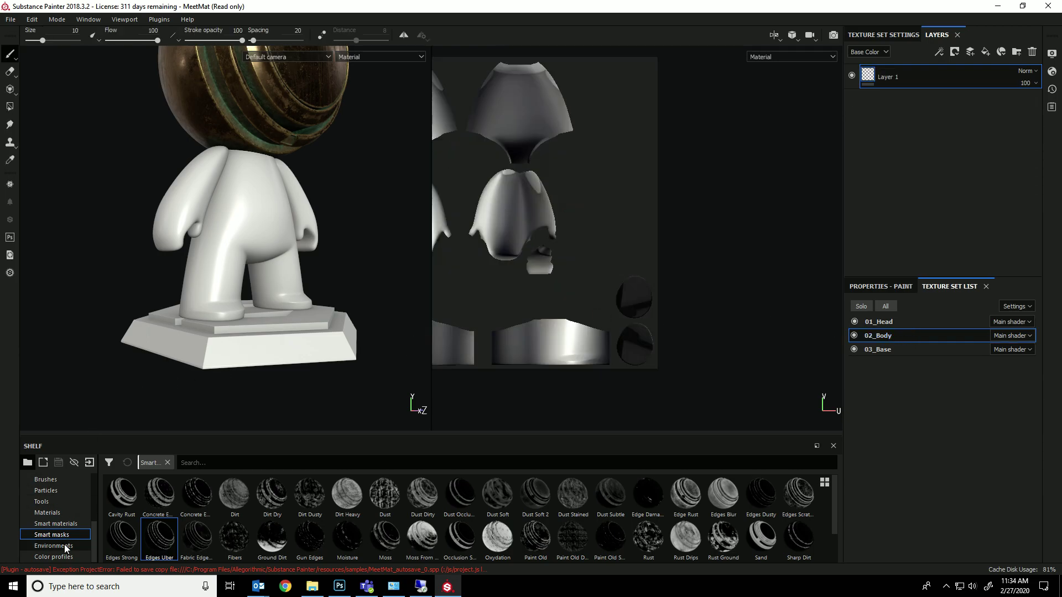
Try the Steel Painted Stained smart material on the body
{"action": "left_click", "coordinate": [56, 523]}
{"action": "scroll", "coordinate": [433, 524], "scroll_direction": "down", "scroll_amount": 3}
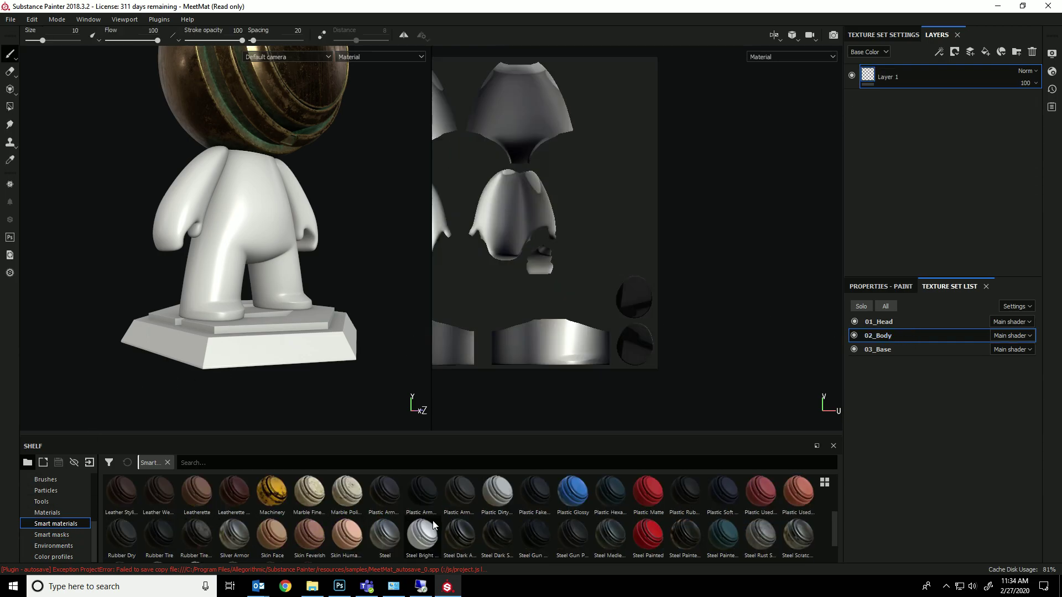
{"action": "scroll", "coordinate": [443, 517], "scroll_direction": "down", "scroll_amount": 2}
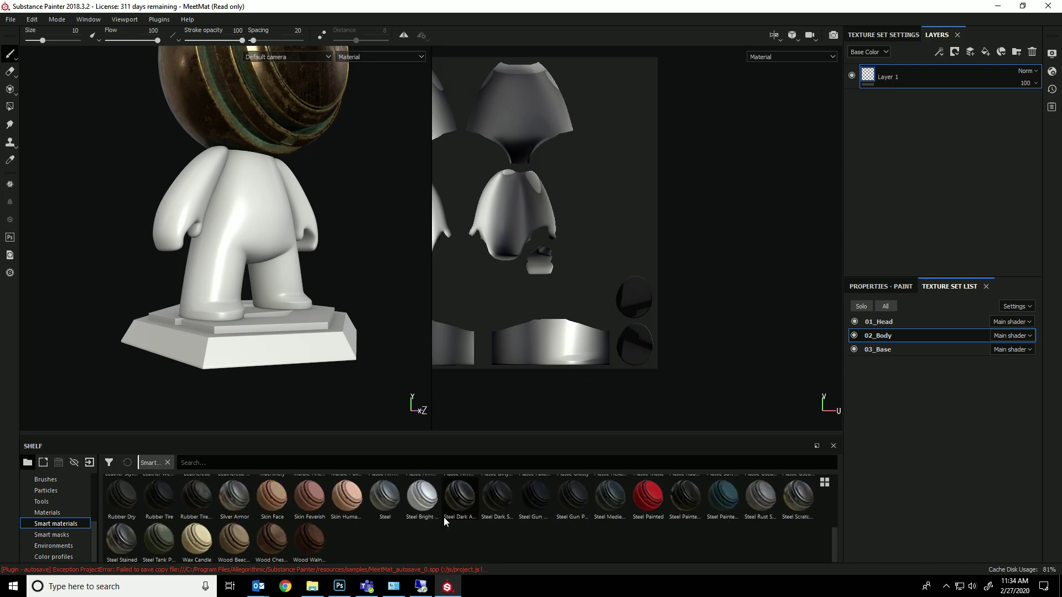
{"action": "scroll", "coordinate": [444, 521], "scroll_direction": "up", "scroll_amount": 3}
{"action": "scroll", "coordinate": [445, 522], "scroll_direction": "down", "scroll_amount": 3}
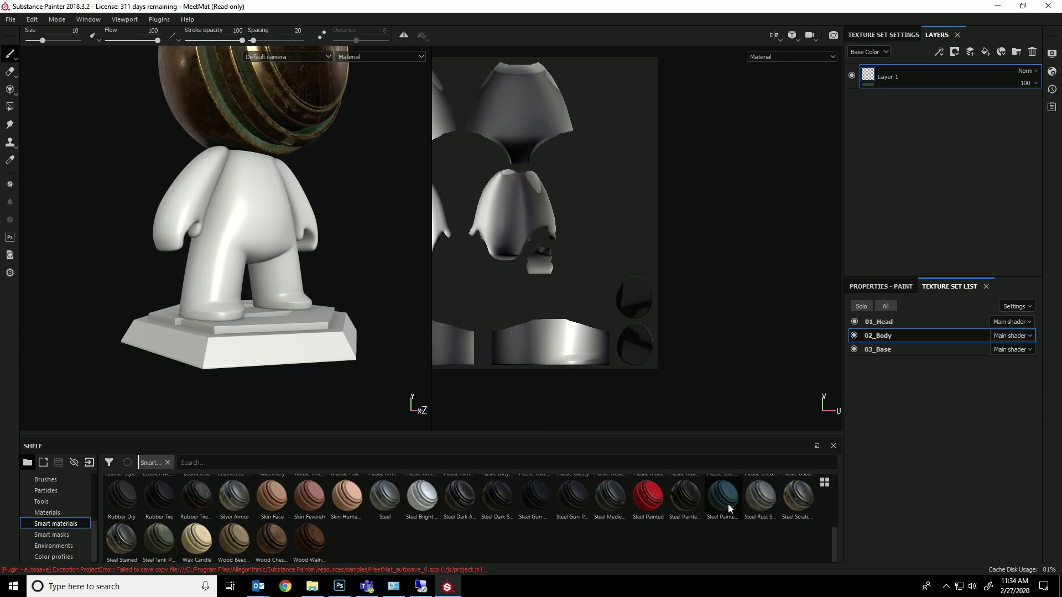
{"action": "left_click_drag", "start_coordinate": [723, 501], "coordinate": [210, 205]}
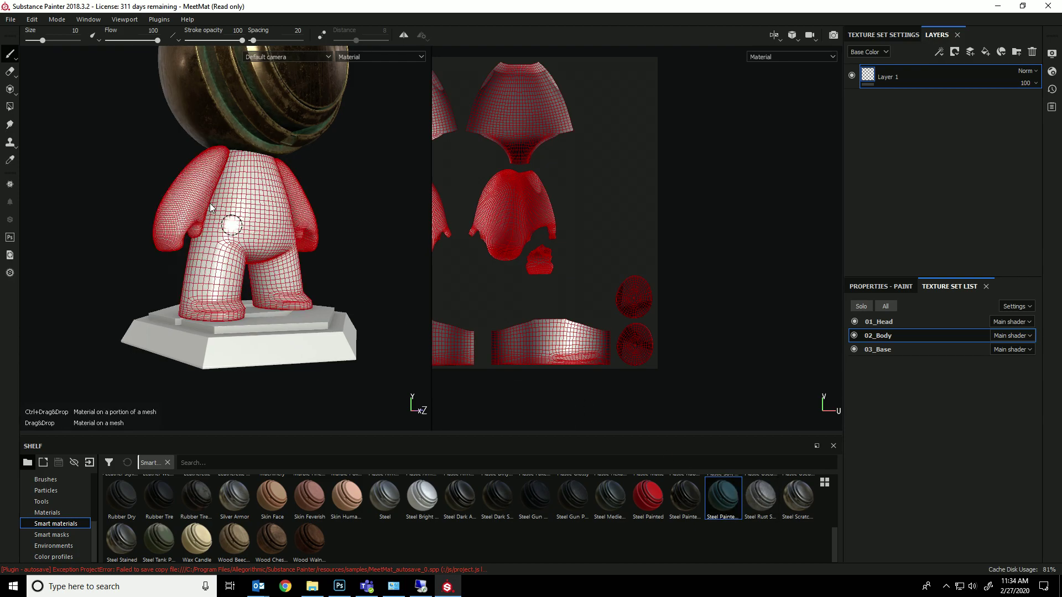
{"action": "left_click_drag", "start_coordinate": [306, 299], "coordinate": [306, 299]}
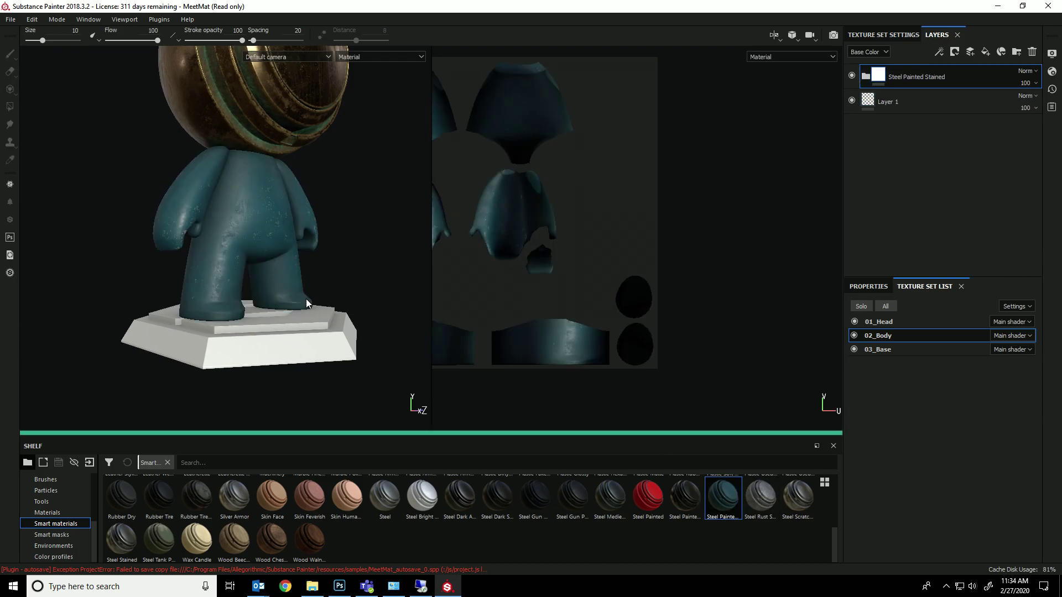
Inspect the stained painted steel on the body from several sides and undo its application
{"action": "scroll", "coordinate": [233, 233], "scroll_direction": "up", "scroll_amount": 5}
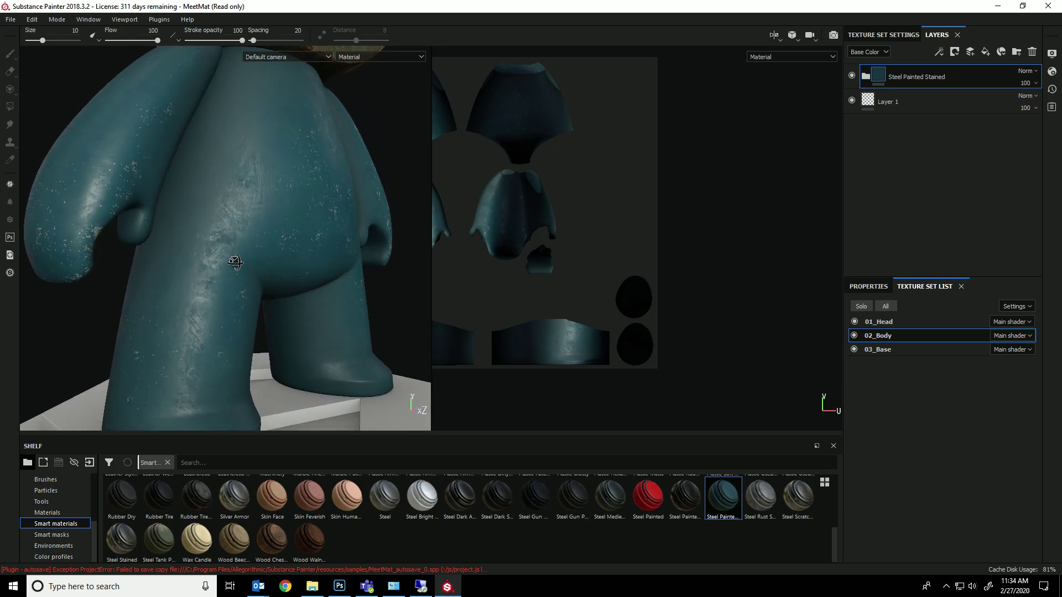
{"action": "left_click_drag", "start_coordinate": [235, 261], "coordinate": [193, 275], "text": "alt"}
{"action": "right_click_drag", "start_coordinate": [193, 275], "coordinate": [387, 264], "text": "shift"}
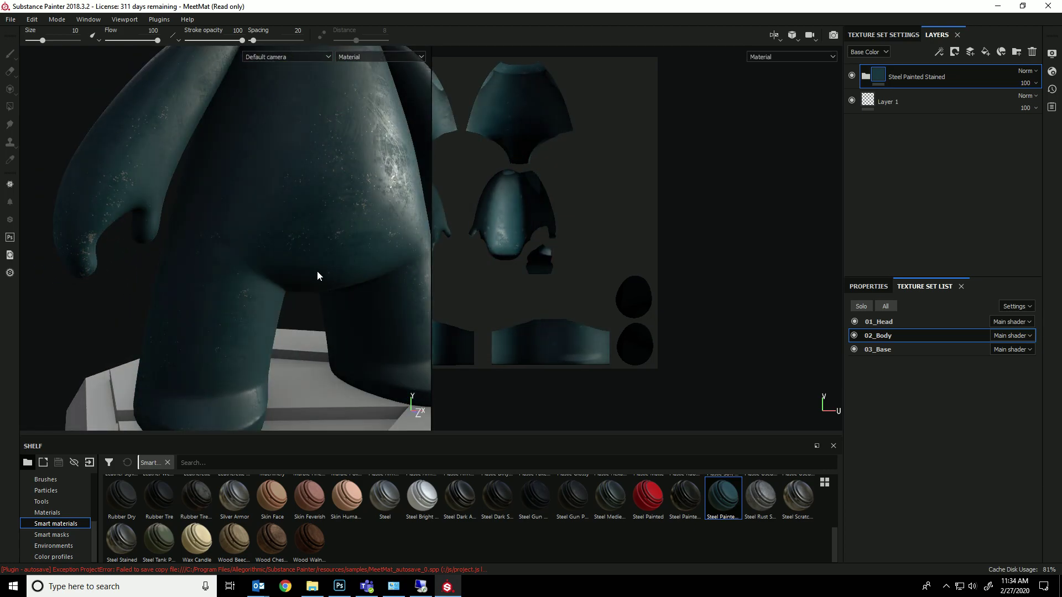
{"action": "scroll", "coordinate": [306, 271], "scroll_direction": "down", "scroll_amount": 5}
{"action": "left_click_drag", "start_coordinate": [182, 257], "coordinate": [482, 285], "text": "alt"}
{"action": "right_click_drag", "start_coordinate": [420, 296], "coordinate": [265, 308], "text": "shift"}
{"action": "key", "text": "ctrl+z"}
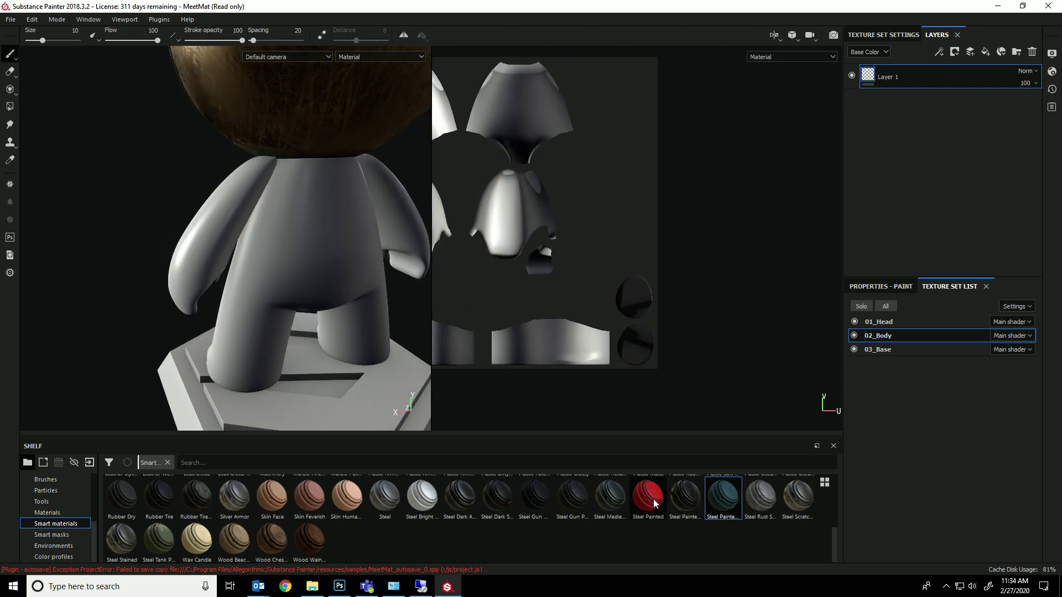
Try the red Steel Painted smart material on the body, inspect it from the front and undo it
{"action": "mouse_move", "coordinate": [655, 503]}
{"action": "left_mouse_down"}
{"action": "mouse_move", "coordinate": [346, 264]}
{"action": "mouse_move", "coordinate": [371, 296]}
{"action": "mouse_move", "coordinate": [361, 311]}
{"action": "mouse_move", "coordinate": [412, 326]}
{"action": "mouse_move", "coordinate": [272, 287]}
{"action": "mouse_move", "coordinate": [300, 302]}
{"action": "left_mouse_up"}
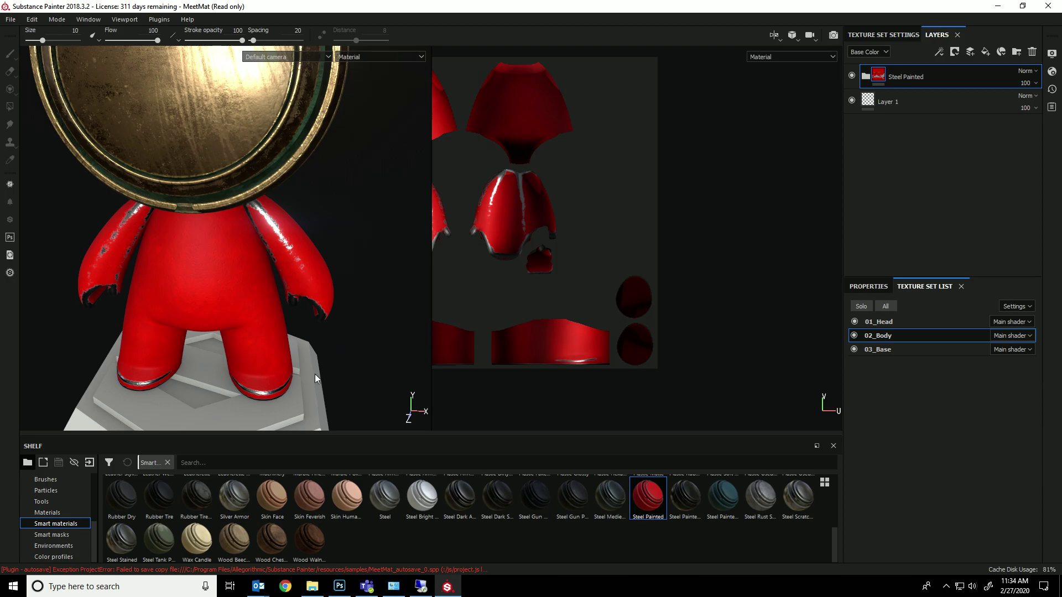
{"action": "left_click_drag", "start_coordinate": [314, 377], "coordinate": [278, 257], "text": "alt"}
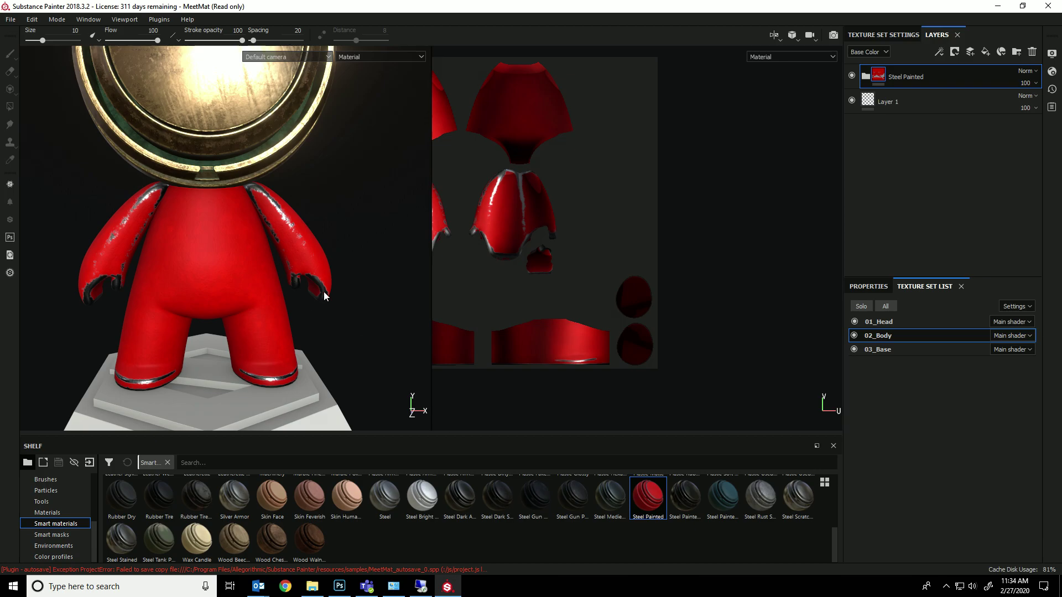
{"action": "key", "text": "ctrl+z"}
Apply the Gold Armor smart material to the body
{"action": "scroll", "coordinate": [534, 541], "scroll_direction": "up", "scroll_amount": 5}
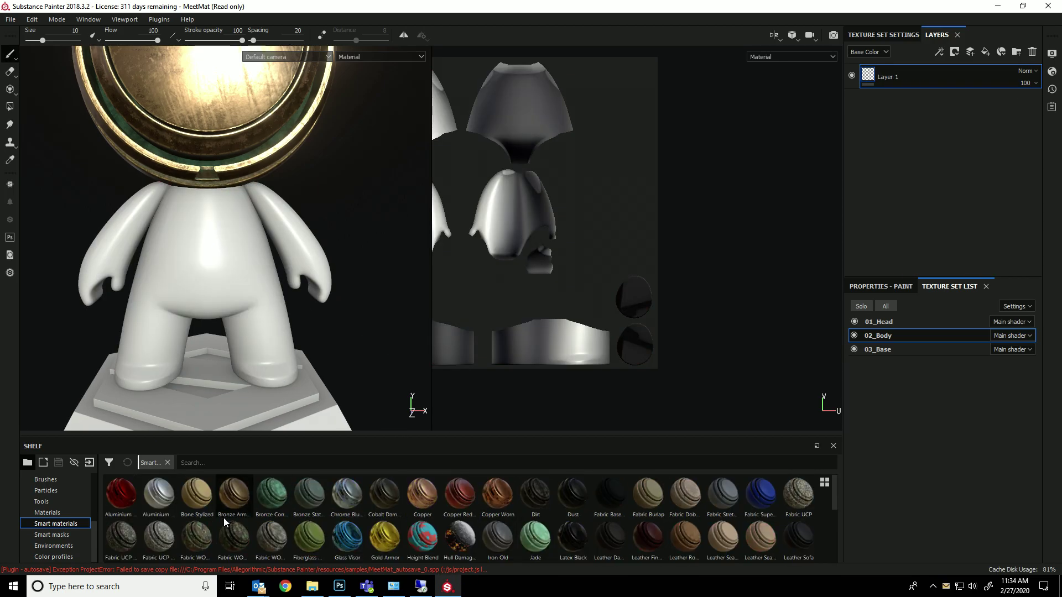
{"action": "left_click_drag", "start_coordinate": [379, 540], "coordinate": [300, 252]}
{"action": "left_click_drag", "start_coordinate": [270, 296], "coordinate": [332, 287], "text": "alt"}
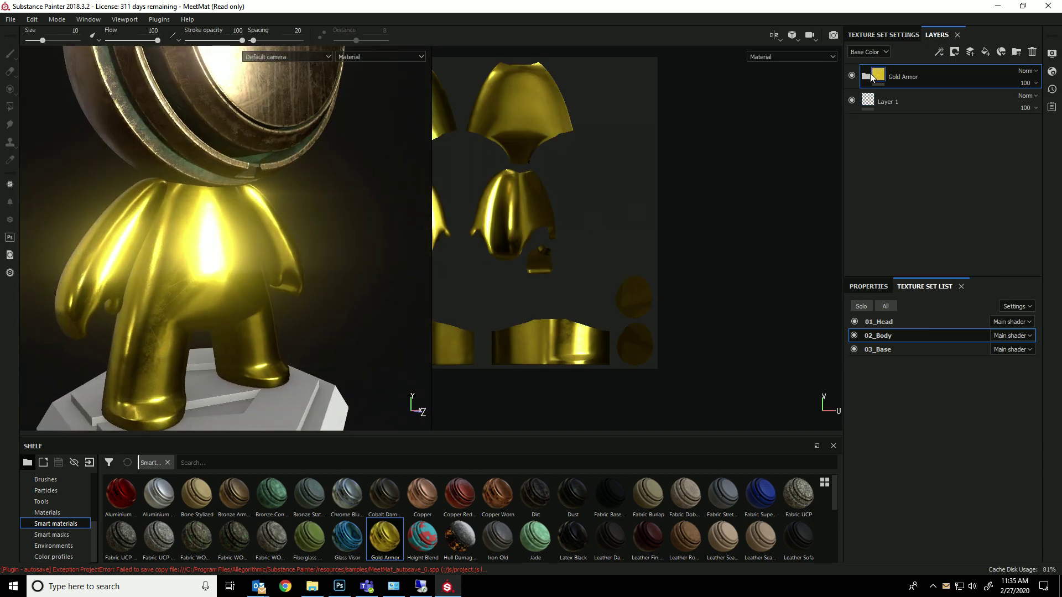
Set the roughness of Gold Armor's Base Metal layer to about 0.42 and inspect the whole figure
{"action": "left_click", "coordinate": [866, 78]}
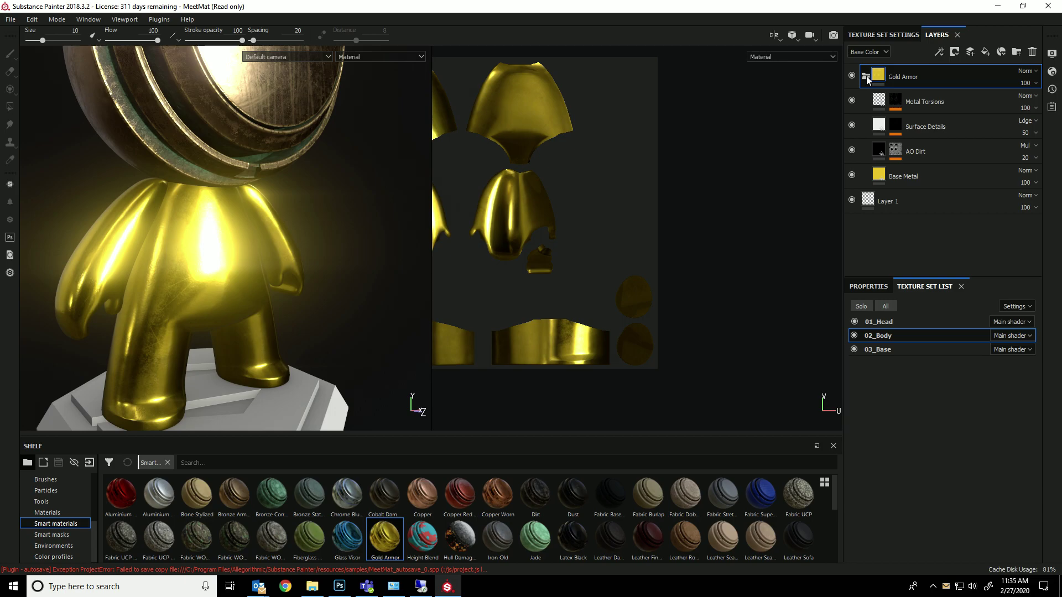
{"action": "left_click", "coordinate": [900, 177]}
{"action": "left_click", "coordinate": [885, 287]}
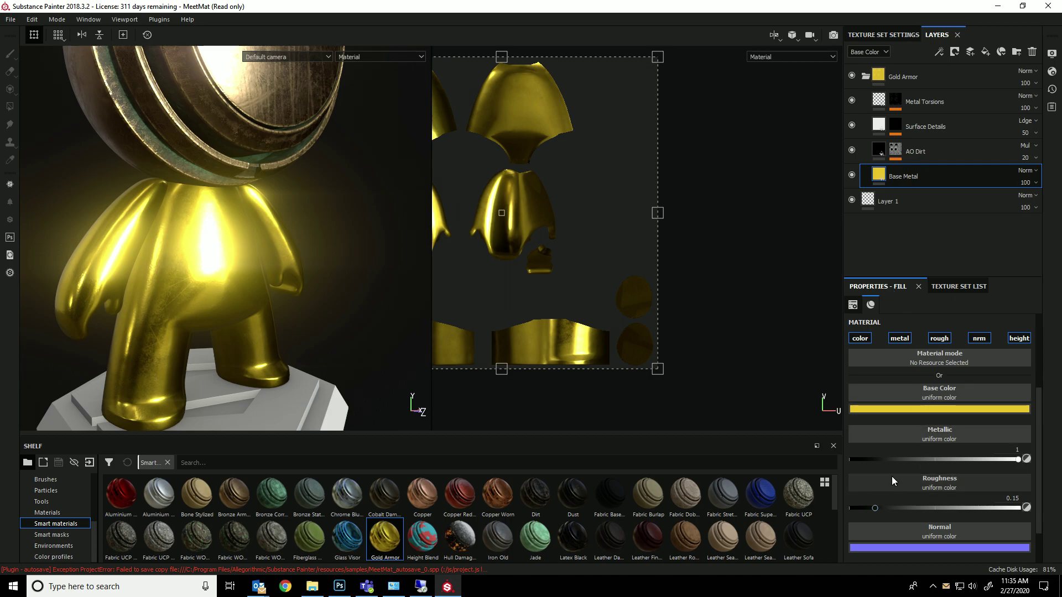
{"action": "mouse_move", "coordinate": [1017, 461]}
{"action": "left_mouse_down"}
{"action": "mouse_move", "coordinate": [864, 471]}
{"action": "mouse_move", "coordinate": [1021, 461]}
{"action": "left_mouse_up"}
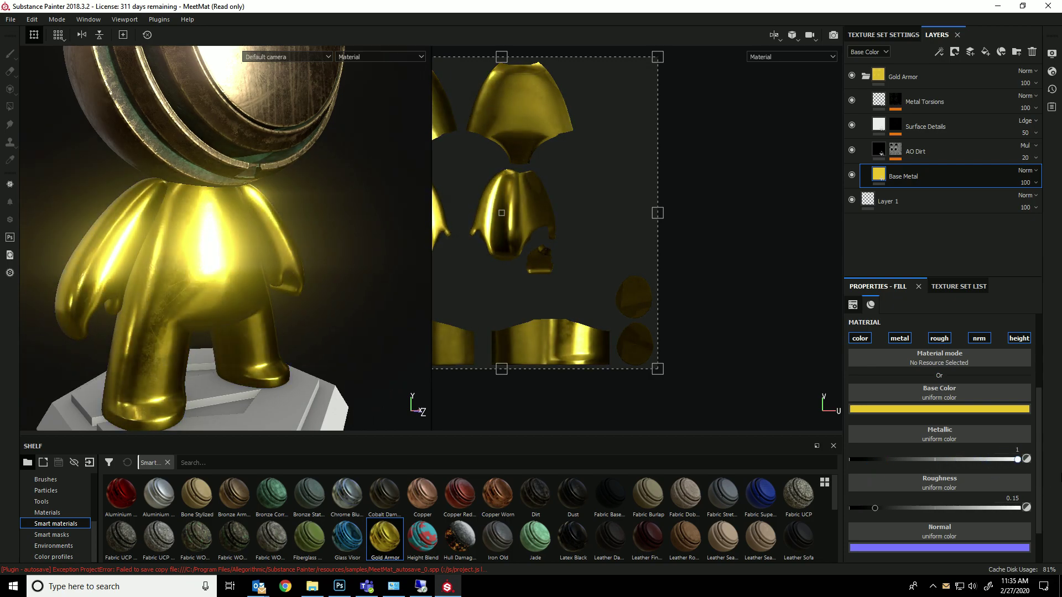
{"action": "mouse_move", "coordinate": [894, 509]}
{"action": "left_mouse_down"}
{"action": "mouse_move", "coordinate": [940, 511]}
{"action": "mouse_move", "coordinate": [920, 509]}
{"action": "left_mouse_up"}
{"action": "left_click_drag", "start_coordinate": [346, 313], "coordinate": [300, 328], "text": "alt"}
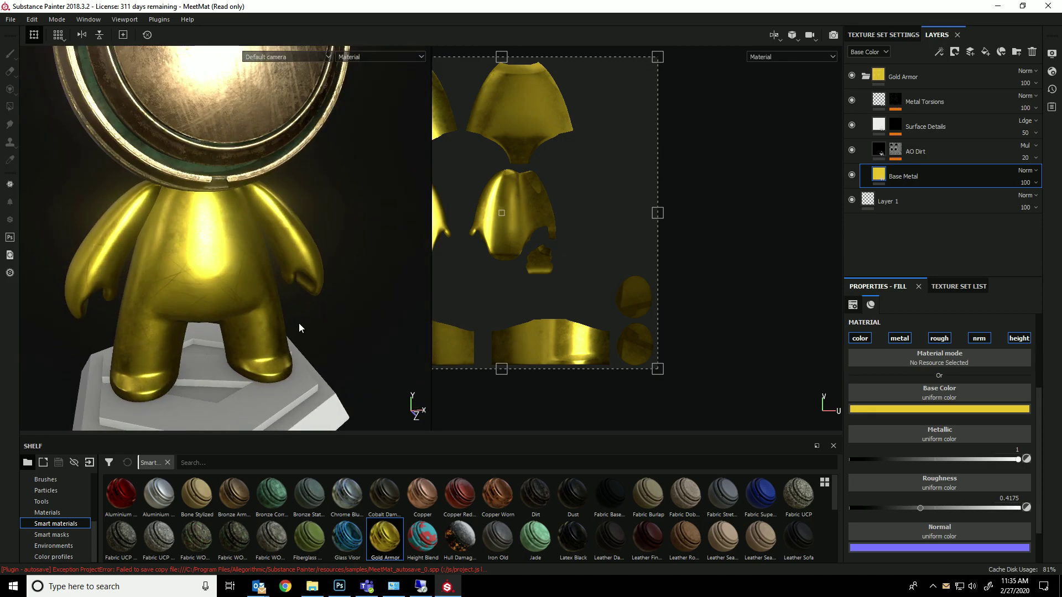
{"action": "right_click_drag", "start_coordinate": [300, 328], "coordinate": [185, 328], "text": "shift"}
{"action": "left_click_drag", "start_coordinate": [186, 328], "coordinate": [253, 313], "text": "alt"}
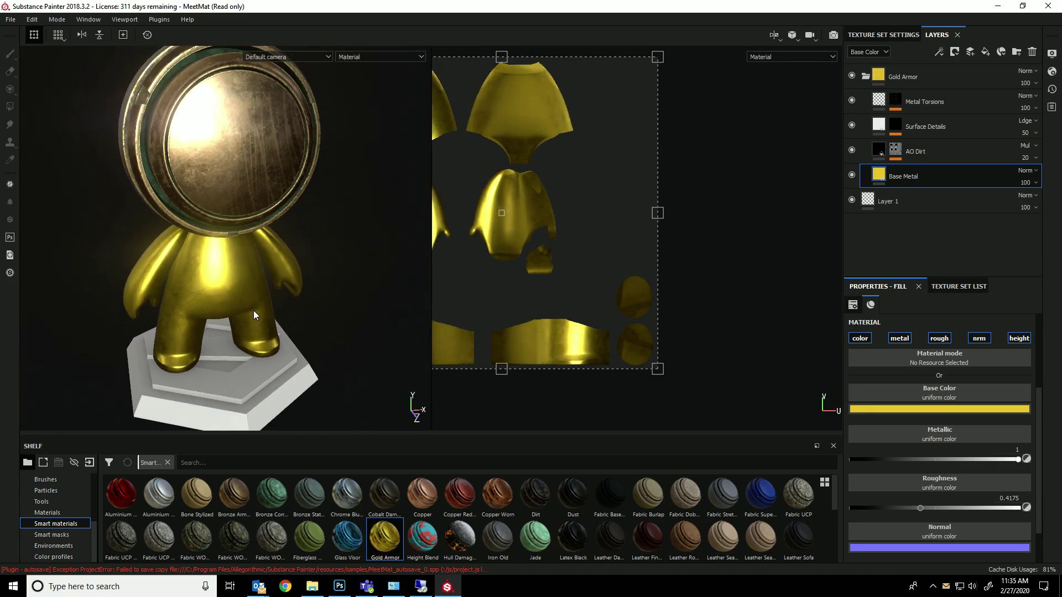
{"action": "middle_click_drag", "start_coordinate": [256, 311], "coordinate": [242, 244], "text": "alt"}
{"action": "left_click_drag", "start_coordinate": [243, 244], "coordinate": [250, 188], "text": "alt"}
{"action": "middle_click_drag", "start_coordinate": [249, 188], "coordinate": [239, 270], "text": "alt"}
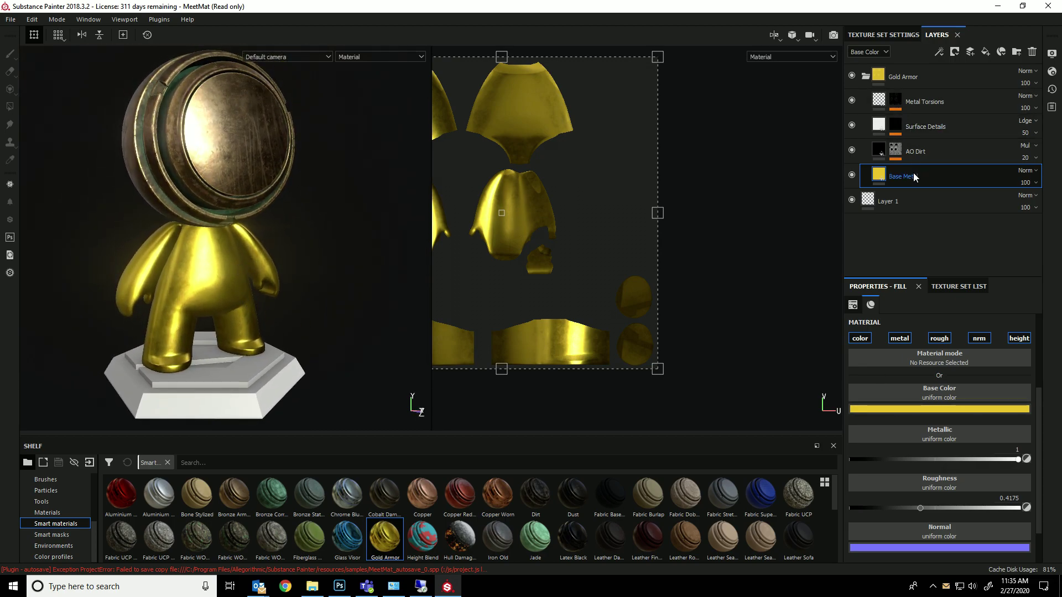
Delete the Gold Armor group from the body's layers and apply the Gold Pure material instead
{"action": "left_click", "coordinate": [911, 78]}
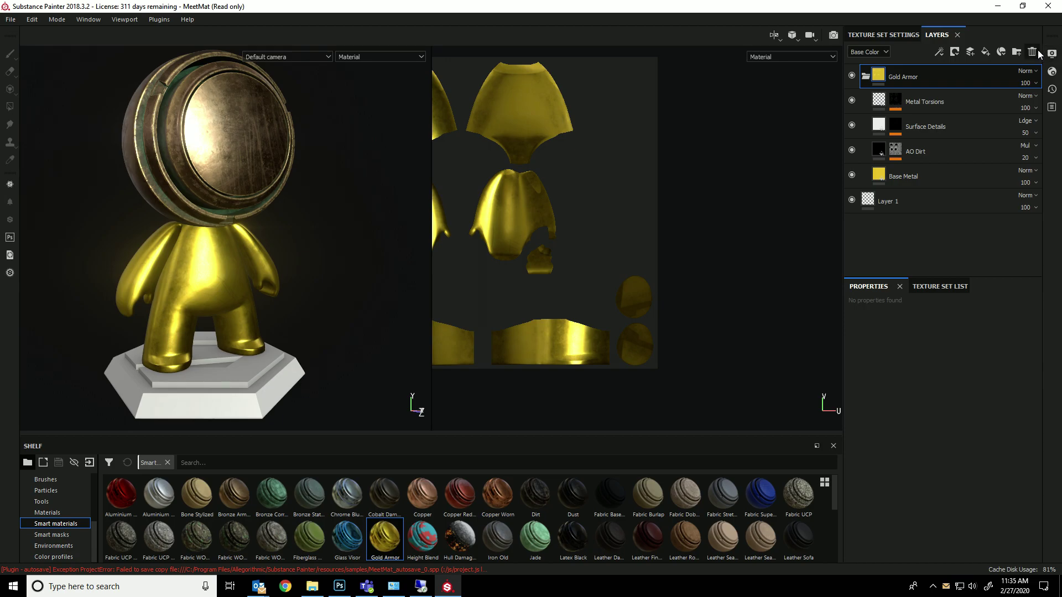
{"action": "left_click", "coordinate": [1032, 52]}
{"action": "left_click", "coordinate": [47, 513]}
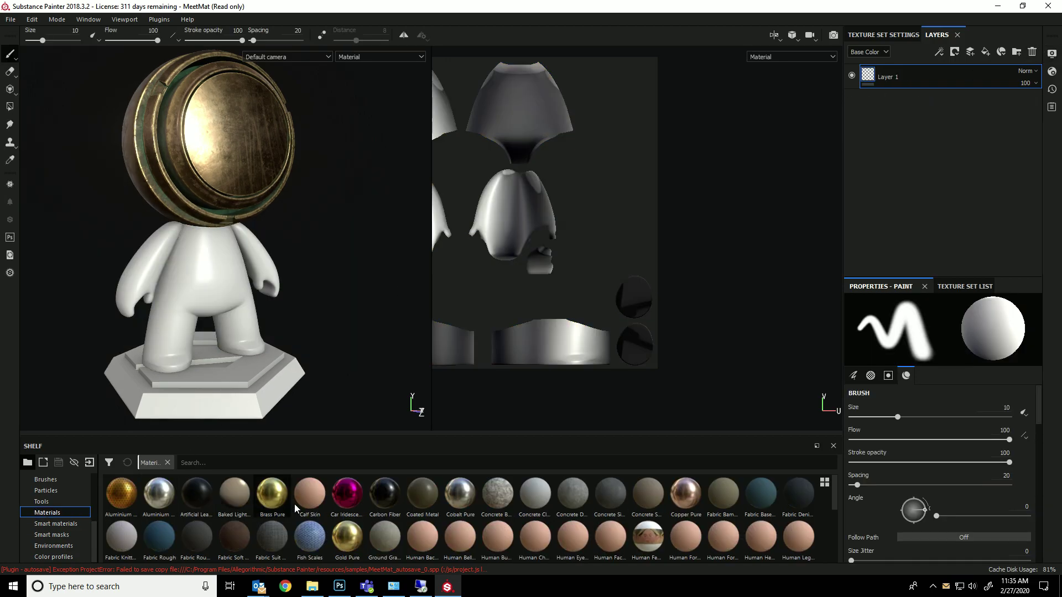
{"action": "left_click_drag", "start_coordinate": [271, 430], "coordinate": [246, 265]}
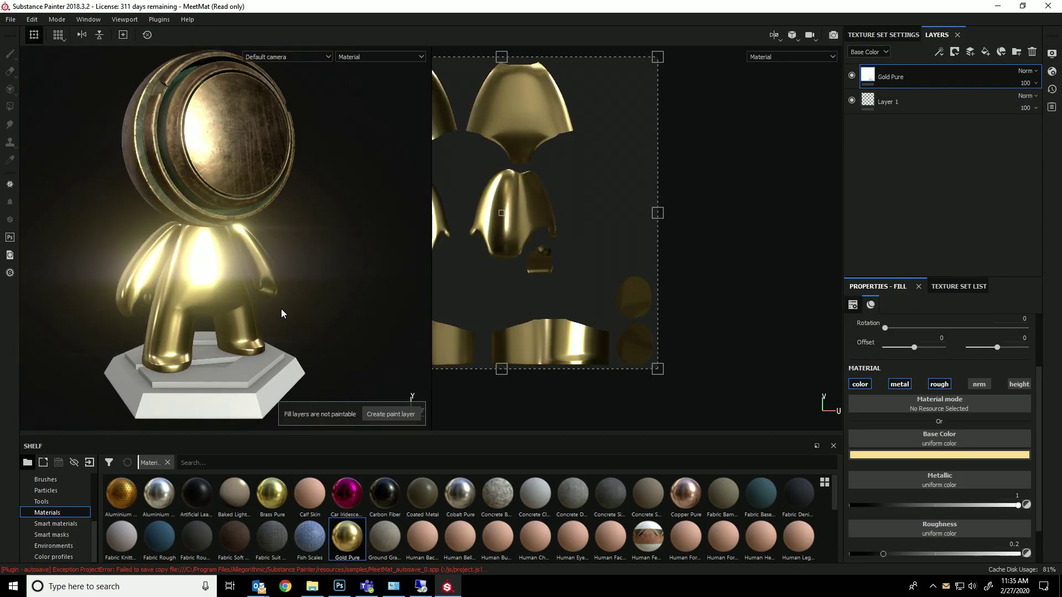
Try a roughness of about 0.32 on the Gold Pure layer and inspect the body from several sides
{"action": "mouse_move", "coordinate": [286, 298]}
{"action": "left_mouse_down", "text": "alt"}
{"action": "mouse_move", "coordinate": [185, 323]}
{"action": "mouse_move", "coordinate": [123, 308]}
{"action": "mouse_move", "coordinate": [279, 313]}
{"action": "left_mouse_up", "text": "alt"}
{"action": "scroll", "coordinate": [920, 496], "scroll_direction": "down", "scroll_amount": 1}
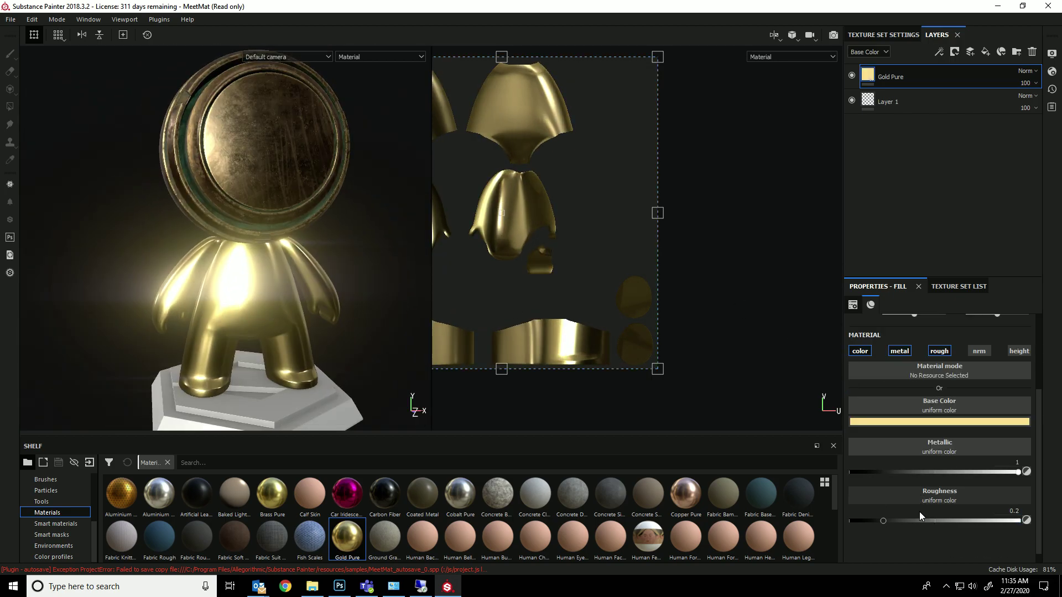
{"action": "left_click", "coordinate": [904, 521]}
{"action": "right_click_drag", "start_coordinate": [333, 287], "coordinate": [355, 311], "text": "alt"}
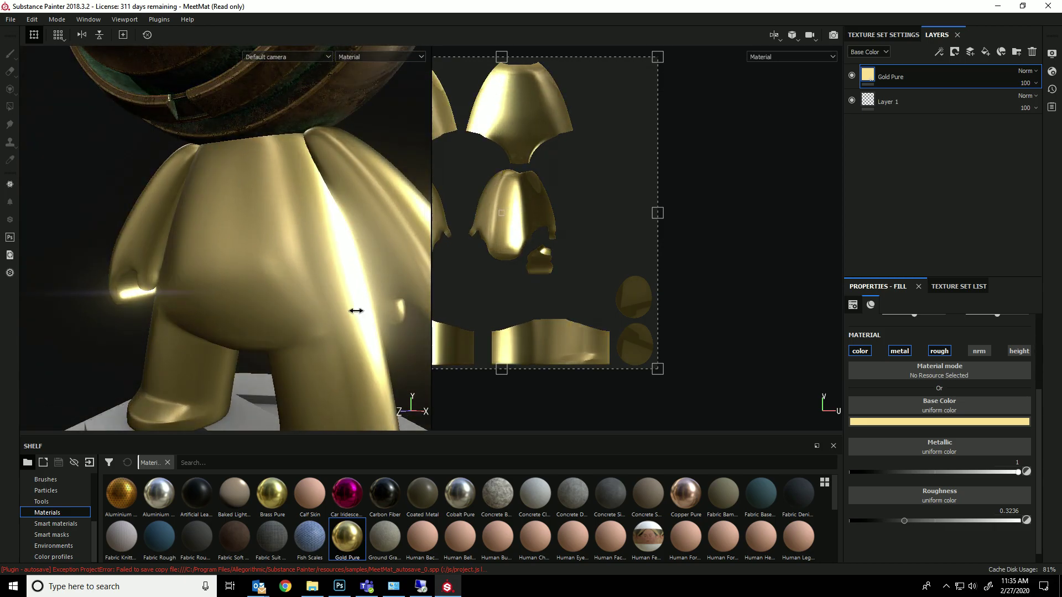
{"action": "left_click_drag", "start_coordinate": [355, 311], "coordinate": [413, 301], "text": "alt"}
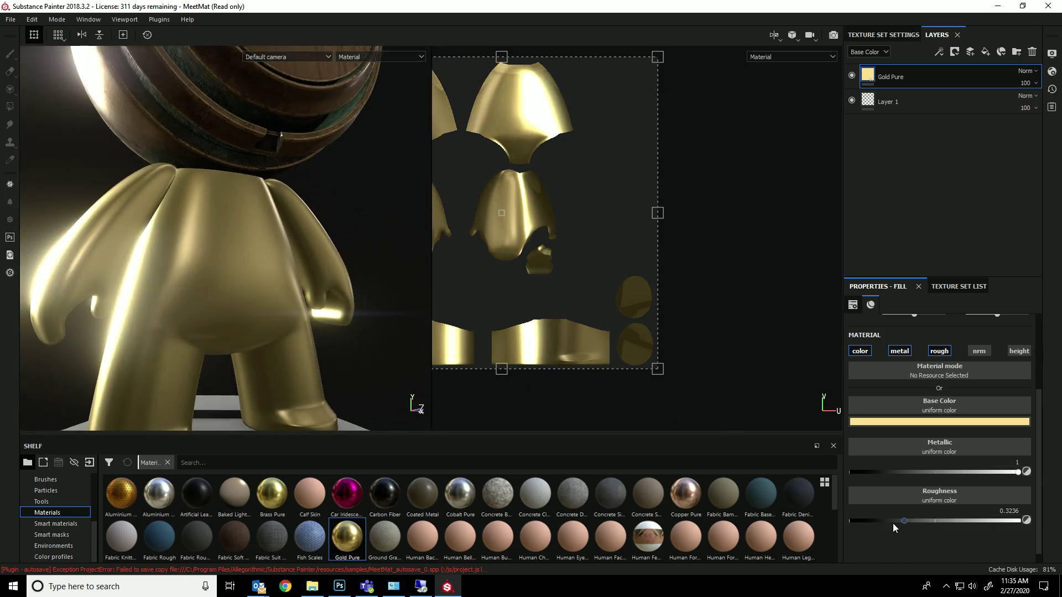
Shift Gold Pure's base color to a more saturated, warmer gold with a hue of about 0.09 and inspect the body
{"action": "left_click", "coordinate": [954, 422]}
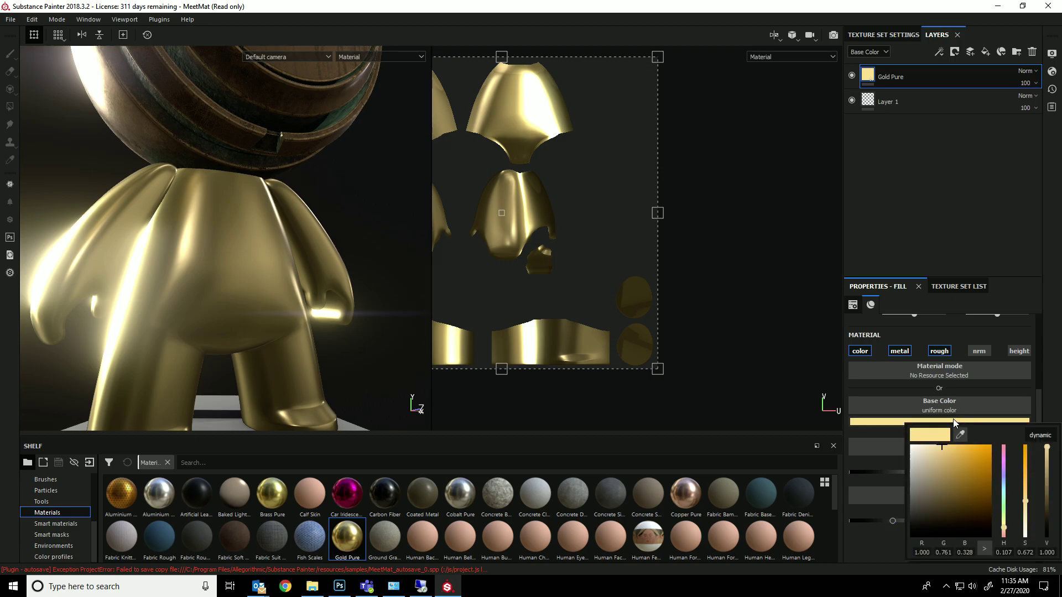
{"action": "left_click_drag", "start_coordinate": [957, 450], "coordinate": [961, 443]}
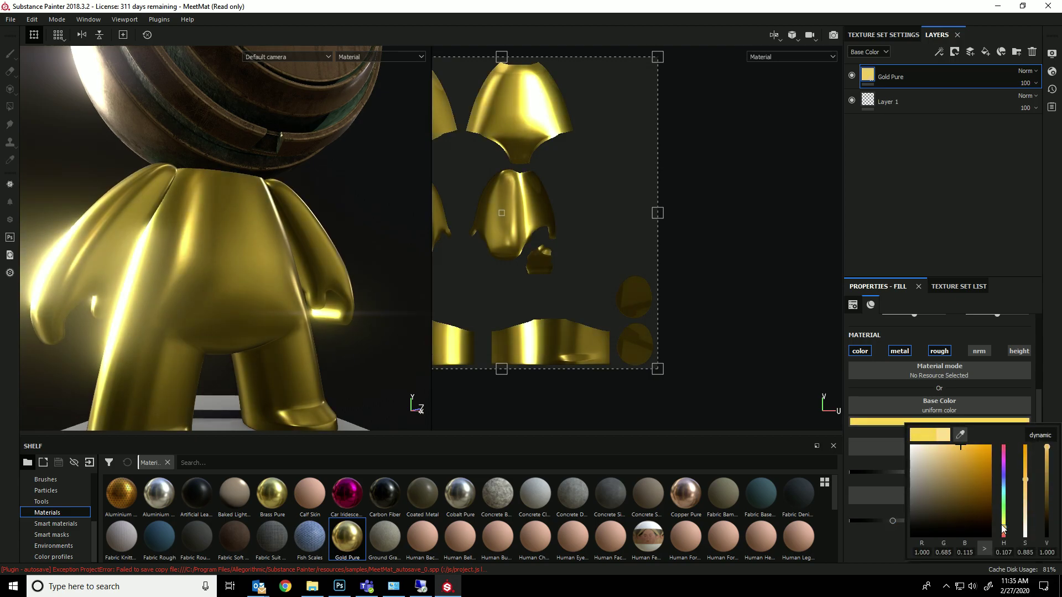
{"action": "left_click_drag", "start_coordinate": [1003, 530], "coordinate": [1004, 533]}
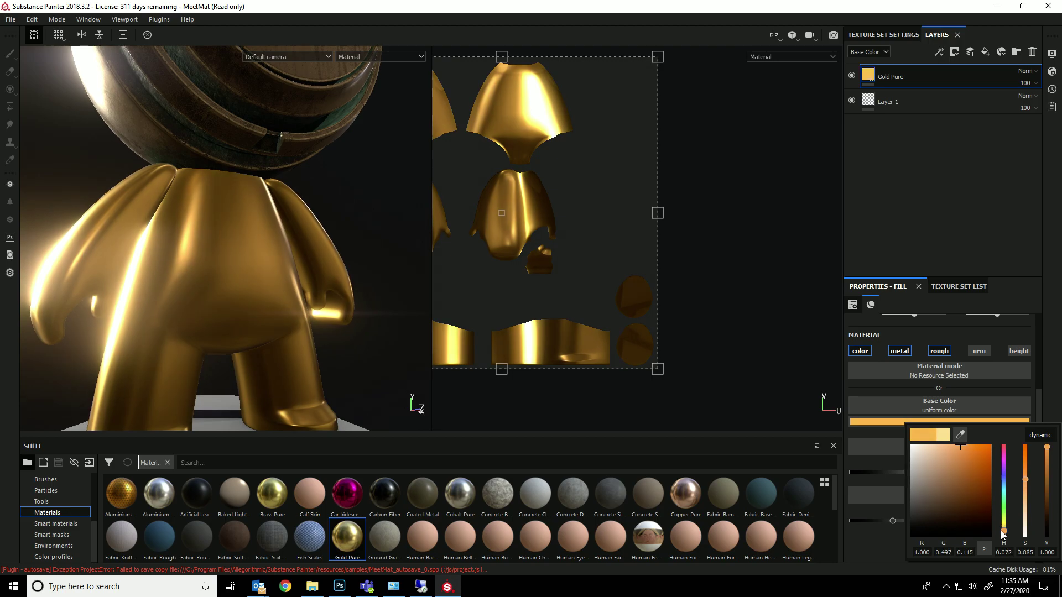
{"action": "left_click_drag", "start_coordinate": [1004, 534], "coordinate": [1005, 532]}
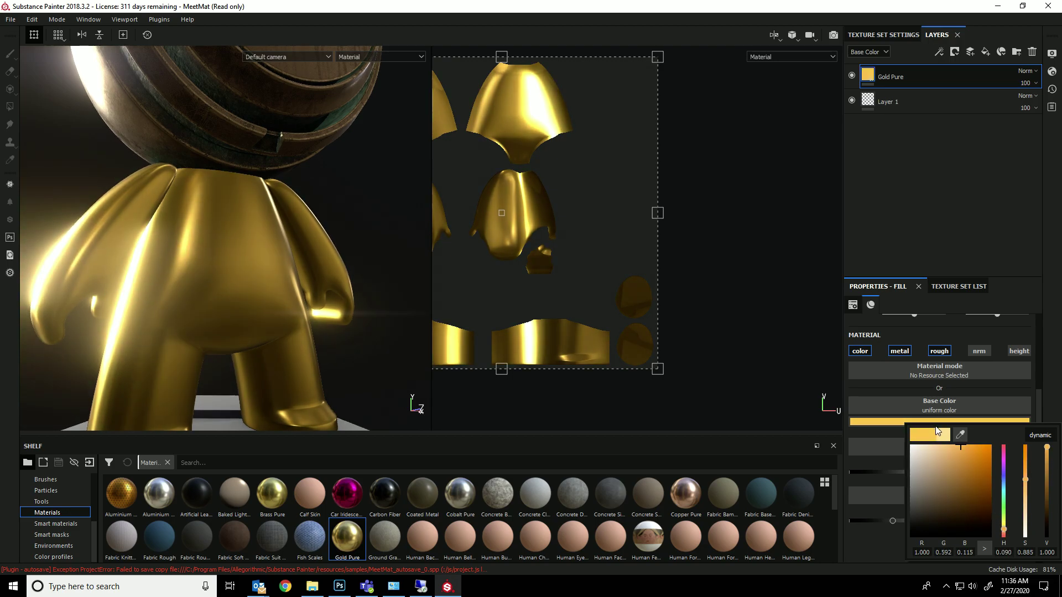
{"action": "mouse_move", "coordinate": [951, 460]}
{"action": "left_mouse_down"}
{"action": "mouse_move", "coordinate": [987, 434]}
{"action": "mouse_move", "coordinate": [967, 435]}
{"action": "left_mouse_up"}
{"action": "mouse_move", "coordinate": [343, 272]}
{"action": "left_mouse_down", "text": "alt"}
{"action": "mouse_move", "coordinate": [464, 299]}
{"action": "mouse_move", "coordinate": [360, 282]}
{"action": "left_mouse_up", "text": "alt"}
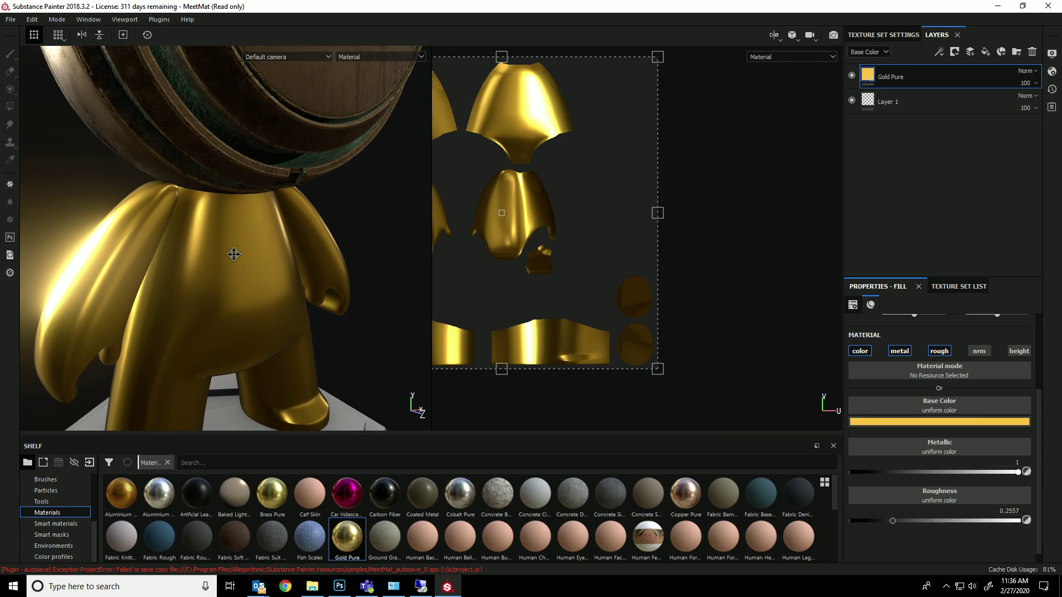
{"action": "left_click_drag", "start_coordinate": [234, 254], "coordinate": [268, 296], "text": "alt"}
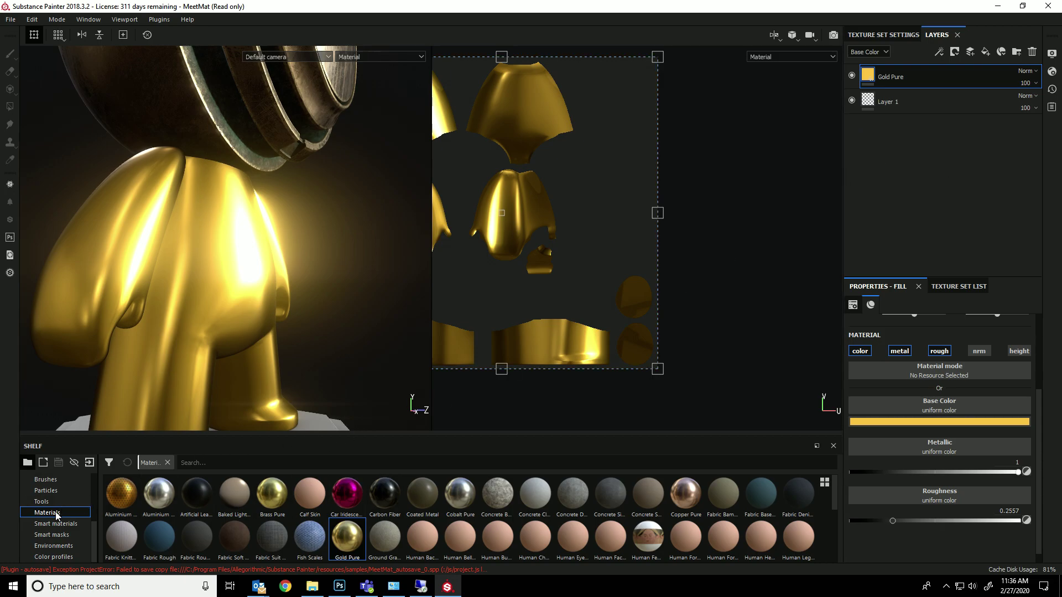
Add a paint layer above Gold Pure and try a Concrete Bare brush stroke on the body, undoing the stroke
{"action": "left_click", "coordinate": [971, 54]}
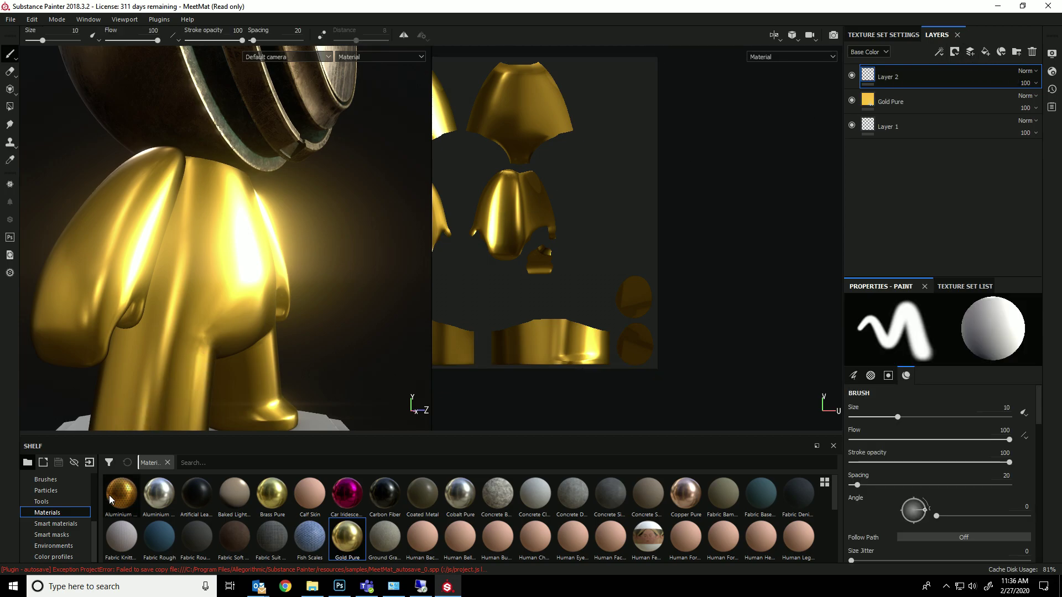
{"action": "left_click", "coordinate": [494, 498]}
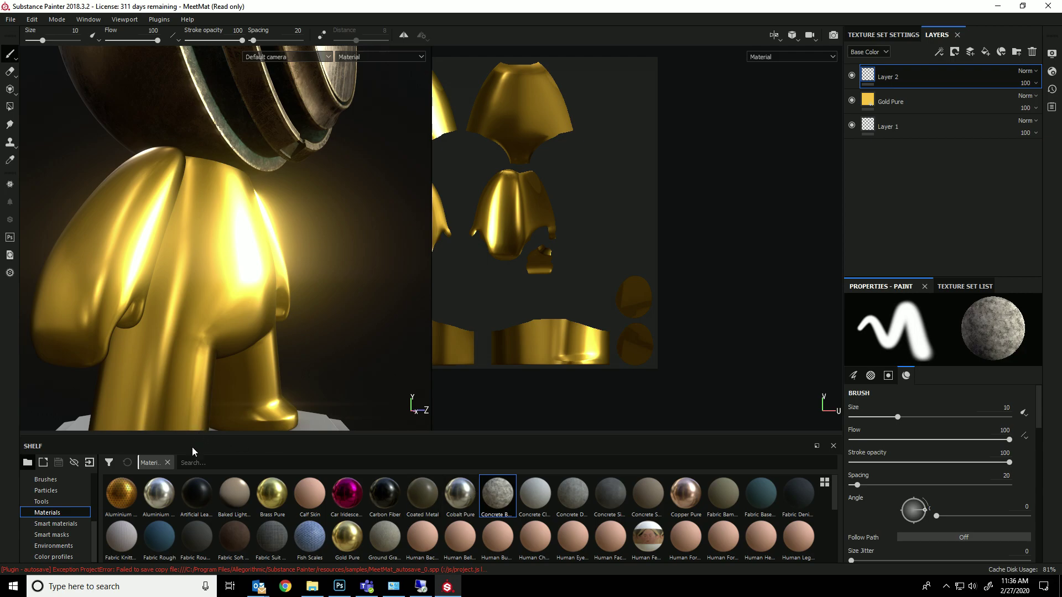
{"action": "mouse_move", "coordinate": [237, 246]}
{"action": "left_mouse_down"}
{"action": "mouse_move", "coordinate": [209, 303]}
{"action": "mouse_move", "coordinate": [263, 266]}
{"action": "left_mouse_up"}
{"action": "key", "text": "ctrl+z"}
Limit the Concrete Bare brush to the height channel, test it on the body and undo the stroke
{"action": "scroll", "coordinate": [890, 437], "scroll_direction": "down", "scroll_amount": 5}
{"action": "scroll", "coordinate": [883, 437], "scroll_direction": "down", "scroll_amount": 2}
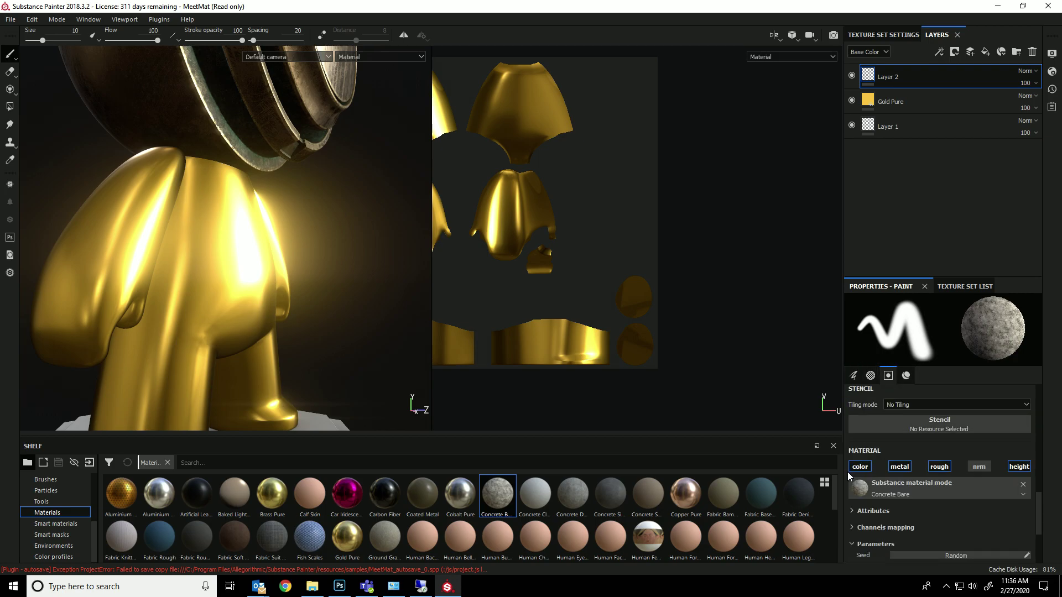
{"action": "left_click", "coordinate": [859, 466]}
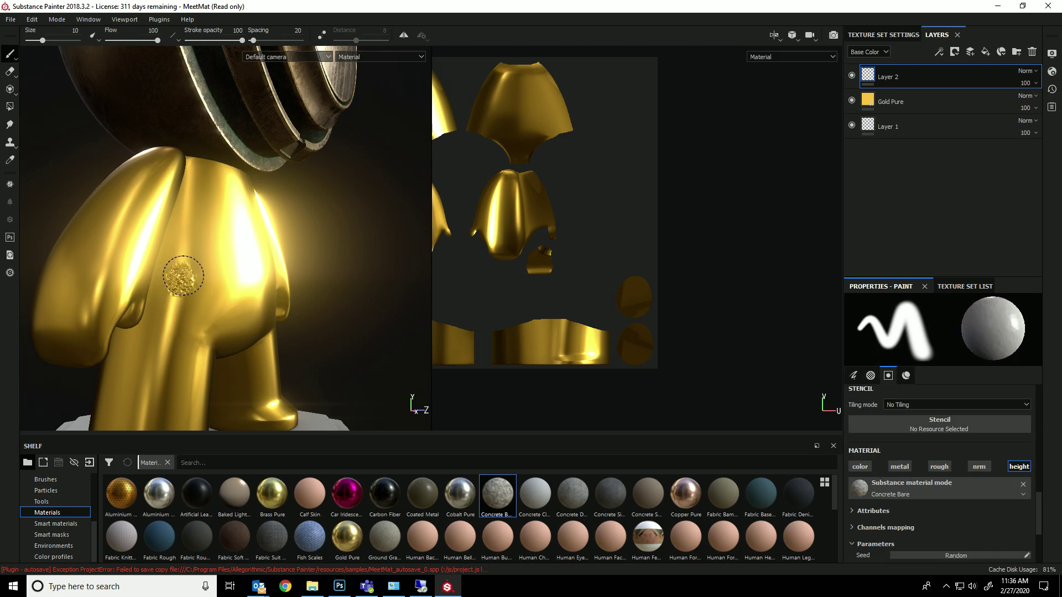
{"action": "mouse_move", "coordinate": [177, 268]}
{"action": "left_mouse_down"}
{"action": "mouse_move", "coordinate": [237, 265]}
{"action": "mouse_move", "coordinate": [199, 232]}
{"action": "mouse_move", "coordinate": [260, 283]}
{"action": "left_mouse_up"}
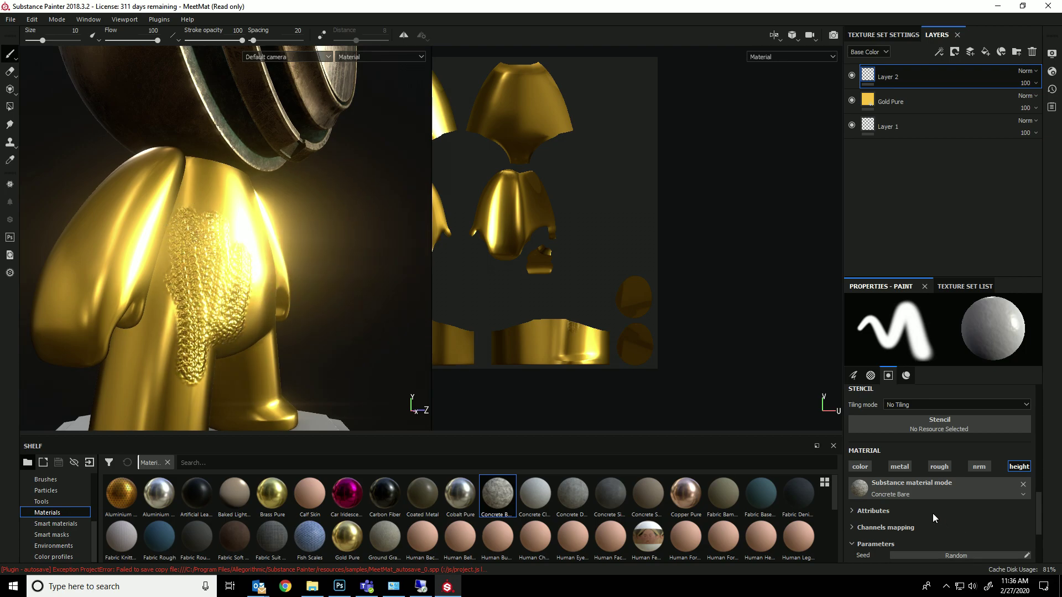
{"action": "key", "text": "ctrl+z"}
Try a bump intensity of 0.5 for Concrete Bare with test strokes on the body
{"action": "scroll", "coordinate": [933, 517], "scroll_direction": "down", "scroll_amount": 4}
{"action": "scroll", "coordinate": [925, 469], "scroll_direction": "up", "scroll_amount": 3}
{"action": "scroll", "coordinate": [924, 469], "scroll_direction": "down", "scroll_amount": 3}
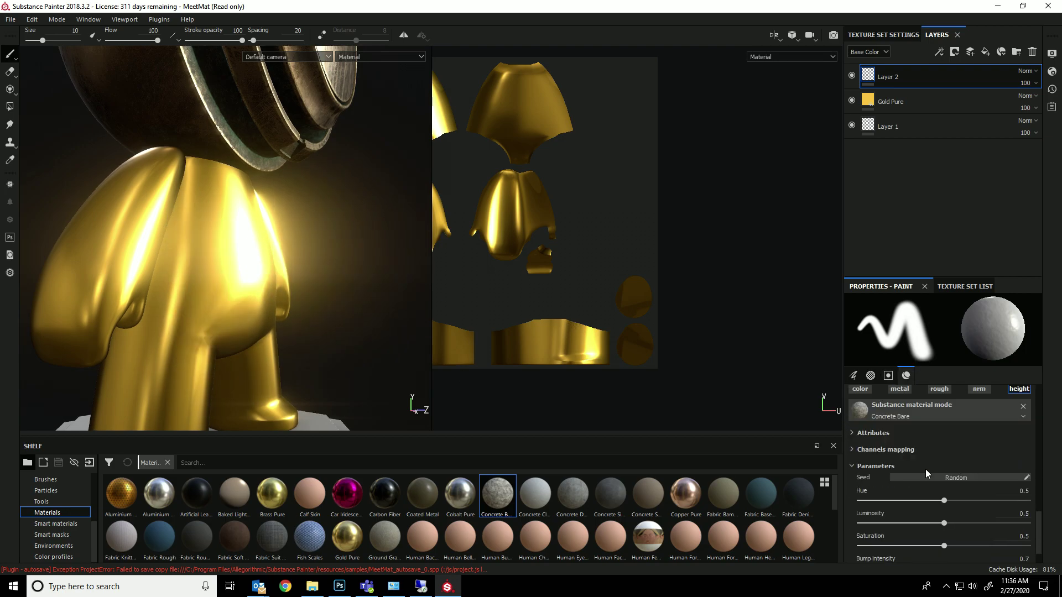
{"action": "left_click_drag", "start_coordinate": [948, 534], "coordinate": [944, 537]}
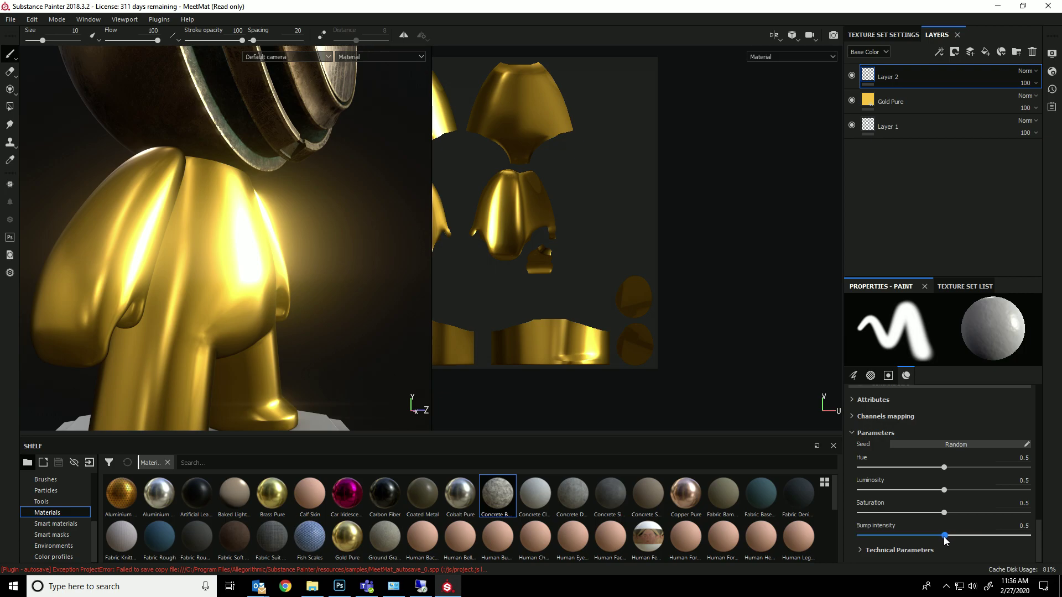
{"action": "mouse_move", "coordinate": [173, 349]}
{"action": "left_mouse_down"}
{"action": "mouse_move", "coordinate": [202, 238]}
{"action": "mouse_move", "coordinate": [166, 361]}
{"action": "left_mouse_up"}
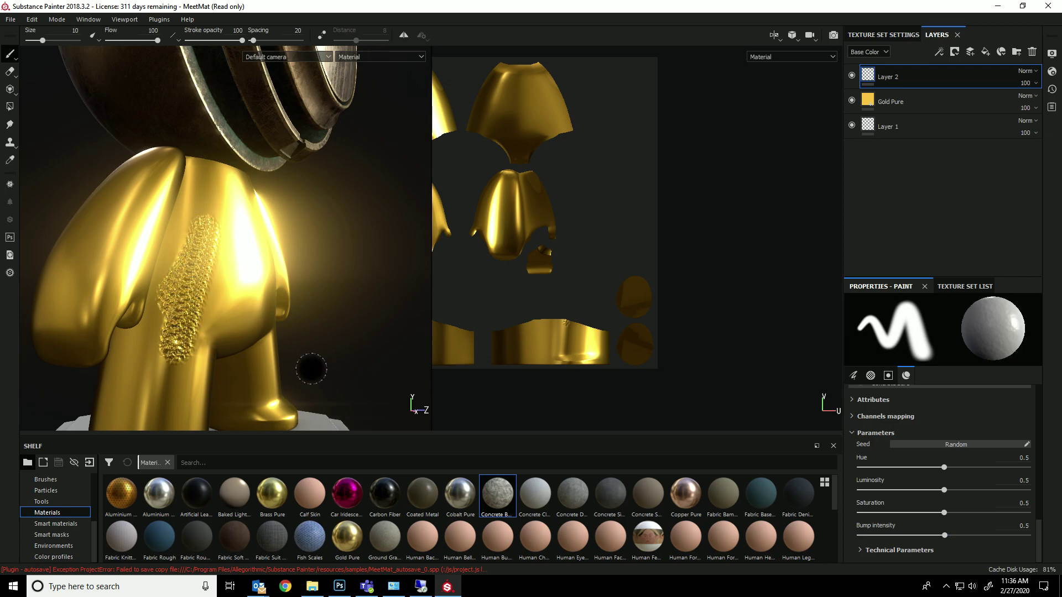
{"action": "mouse_move", "coordinate": [203, 293]}
{"action": "left_mouse_down"}
{"action": "mouse_move", "coordinate": [217, 221]}
{"action": "mouse_move", "coordinate": [199, 266]}
{"action": "mouse_move", "coordinate": [244, 225]}
{"action": "mouse_move", "coordinate": [201, 185]}
{"action": "mouse_move", "coordinate": [216, 195]}
{"action": "left_mouse_up"}
Undo the test strokes after a close look, set the bump intensity to 0.52, and undo another trial stroke
{"action": "right_click_drag", "start_coordinate": [217, 195], "coordinate": [237, 277], "text": "alt"}
{"action": "left_click_drag", "start_coordinate": [237, 277], "coordinate": [166, 193], "text": "alt"}
{"action": "key", "text": "ctrl+z"}
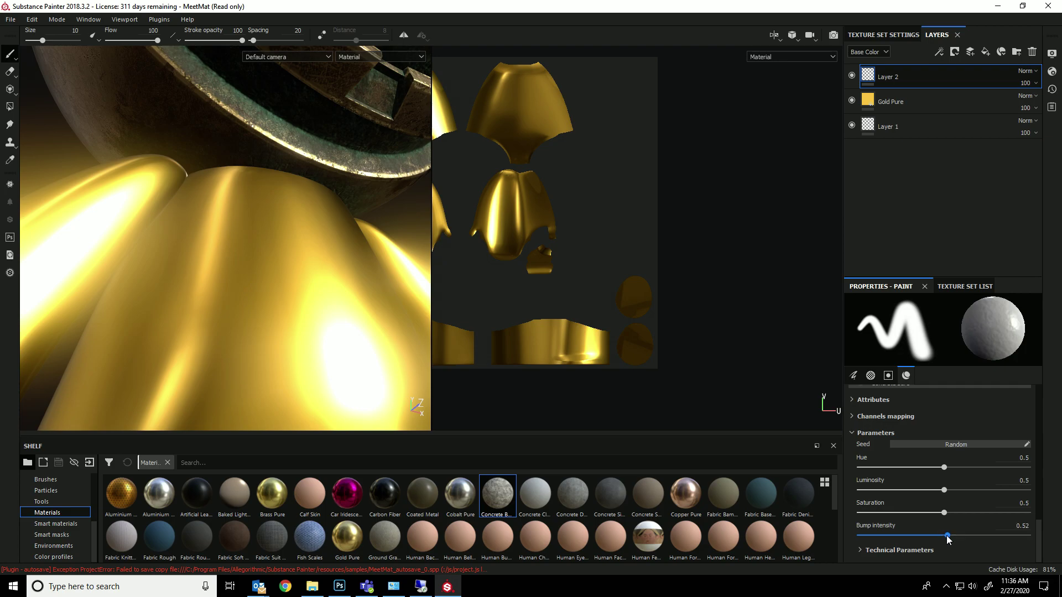
{"action": "scroll", "coordinate": [923, 525], "scroll_direction": "up", "scroll_amount": 2}
{"action": "scroll", "coordinate": [913, 519], "scroll_direction": "down", "scroll_amount": 2}
{"action": "mouse_move", "coordinate": [141, 277]}
{"action": "left_mouse_down"}
{"action": "mouse_move", "coordinate": [182, 333]}
{"action": "mouse_move", "coordinate": [242, 327]}
{"action": "left_mouse_up"}
{"action": "key", "text": "ctrl+z"}
Enlarge the brush to a size of about 85, test it on the body close up and from farther away, and undo each stamp
{"action": "right_click", "coordinate": [290, 294]}
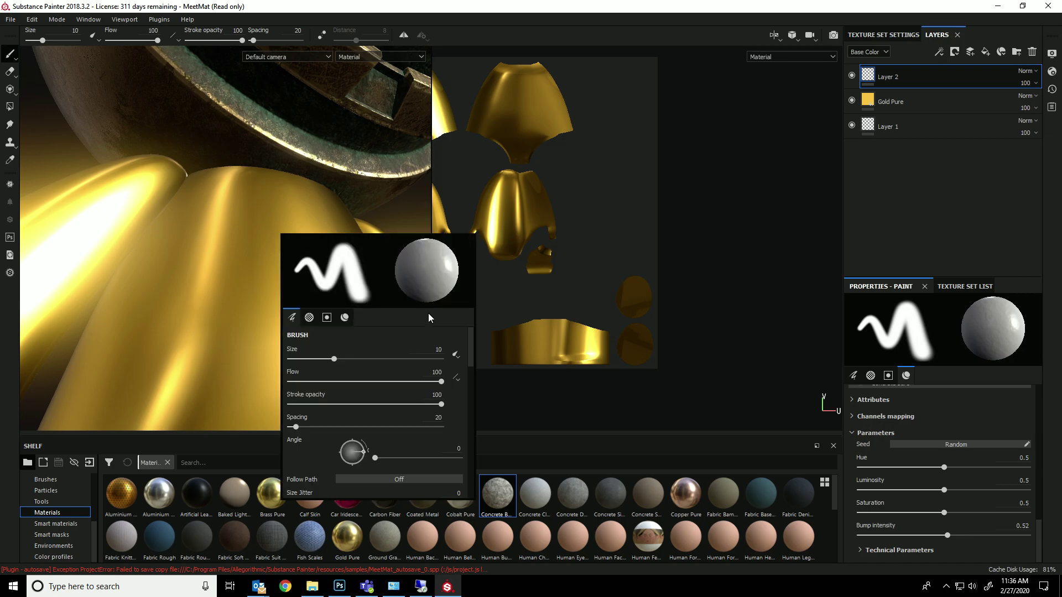
{"action": "left_click", "coordinate": [430, 359]}
{"action": "left_click", "coordinate": [208, 312]}
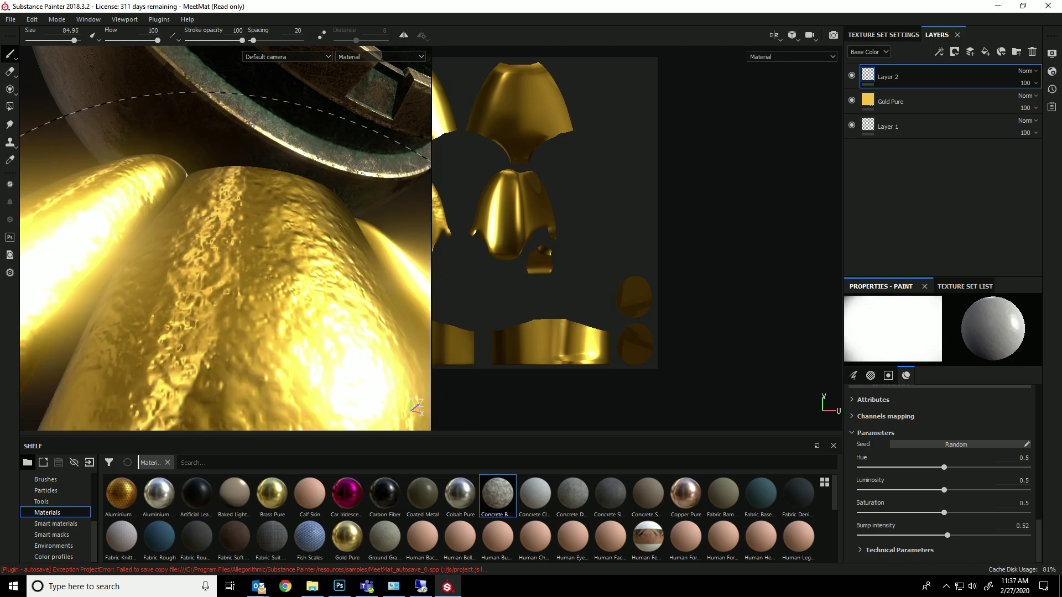
{"action": "key", "text": "ctrl+z"}
{"action": "scroll", "coordinate": [225, 312], "scroll_direction": "down", "scroll_amount": 6}
{"action": "mouse_move", "coordinate": [238, 310]}
{"action": "left_mouse_down", "text": "alt"}
{"action": "mouse_move", "coordinate": [299, 320]}
{"action": "mouse_move", "coordinate": [274, 304]}
{"action": "left_mouse_up", "text": "alt"}
{"action": "left_click", "coordinate": [274, 305]}
{"action": "key", "text": "ctrl+z"}
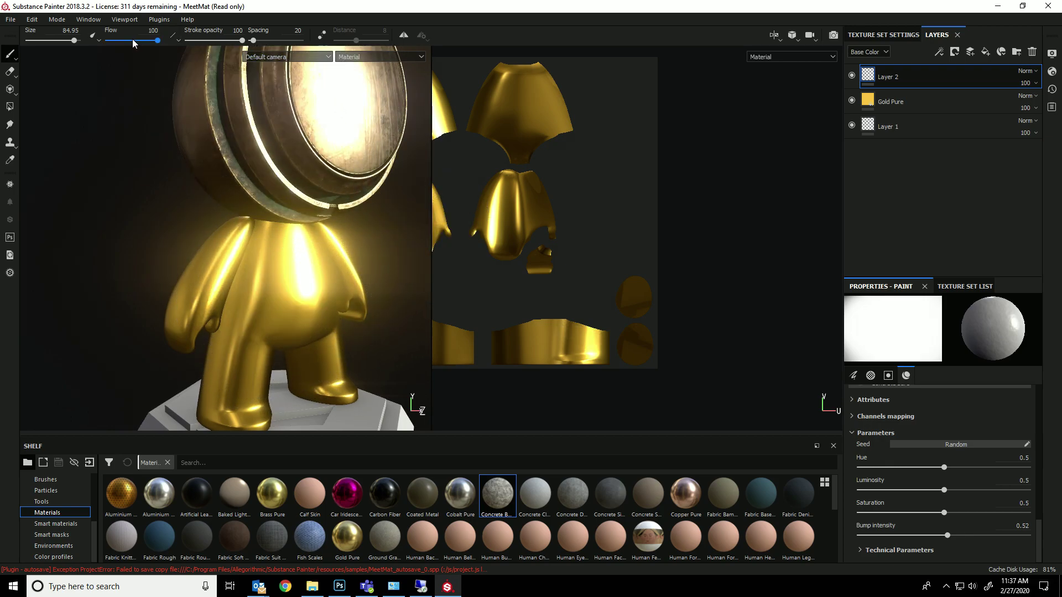
Lower the brush flow to 18 and paint a subtle concrete relief all around the gold body, arms and legs
{"action": "left_click_drag", "start_coordinate": [132, 43], "coordinate": [116, 41]}
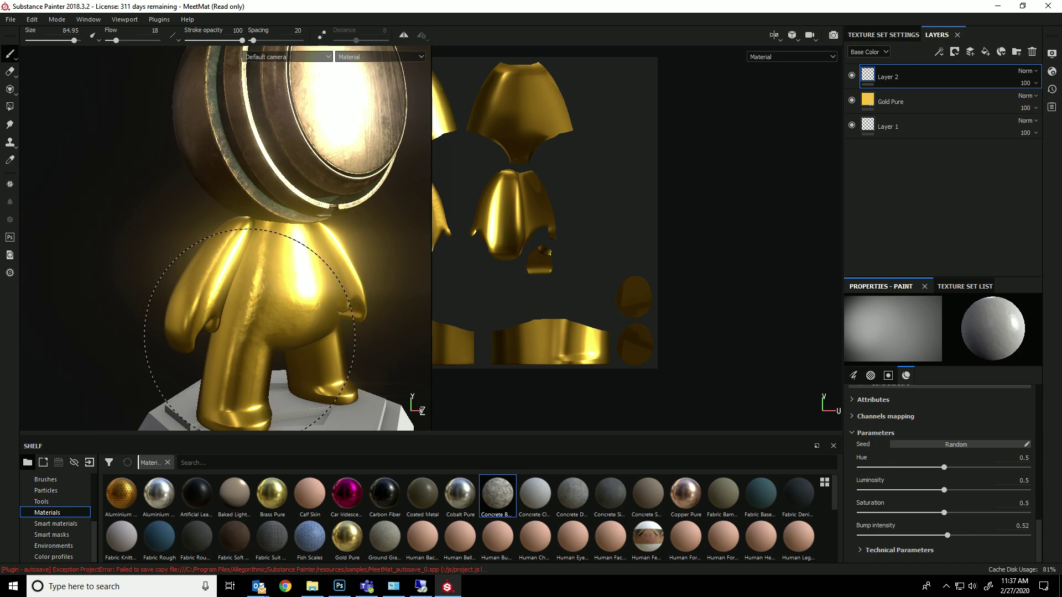
{"action": "left_click_drag", "start_coordinate": [157, 312], "coordinate": [244, 332], "text": "alt"}
{"action": "middle_click_drag", "start_coordinate": [224, 285], "coordinate": [241, 206], "text": "alt"}
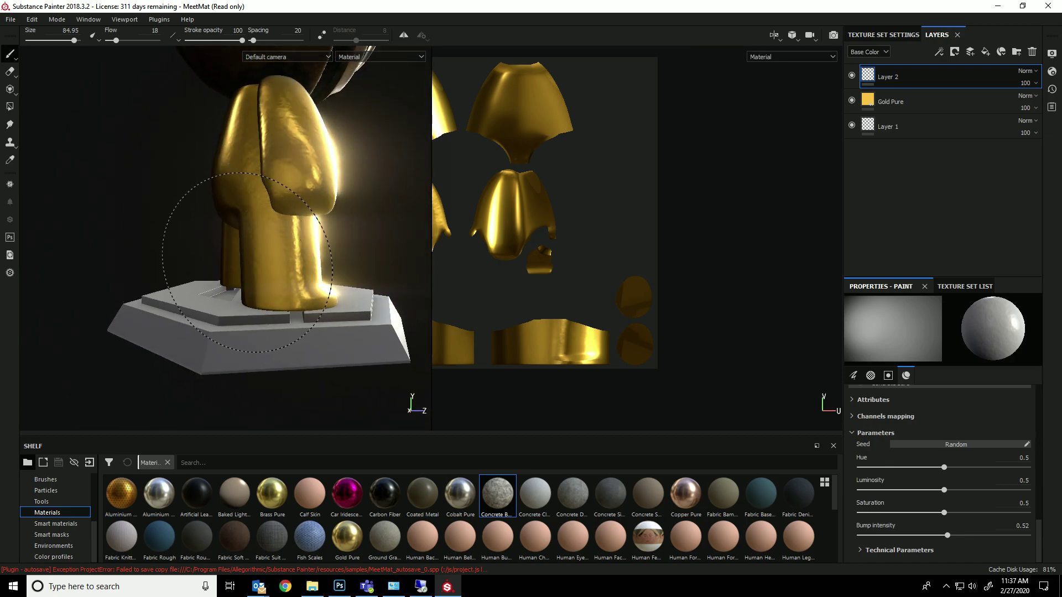
{"action": "left_click_drag", "start_coordinate": [248, 262], "coordinate": [307, 163], "text": "alt"}
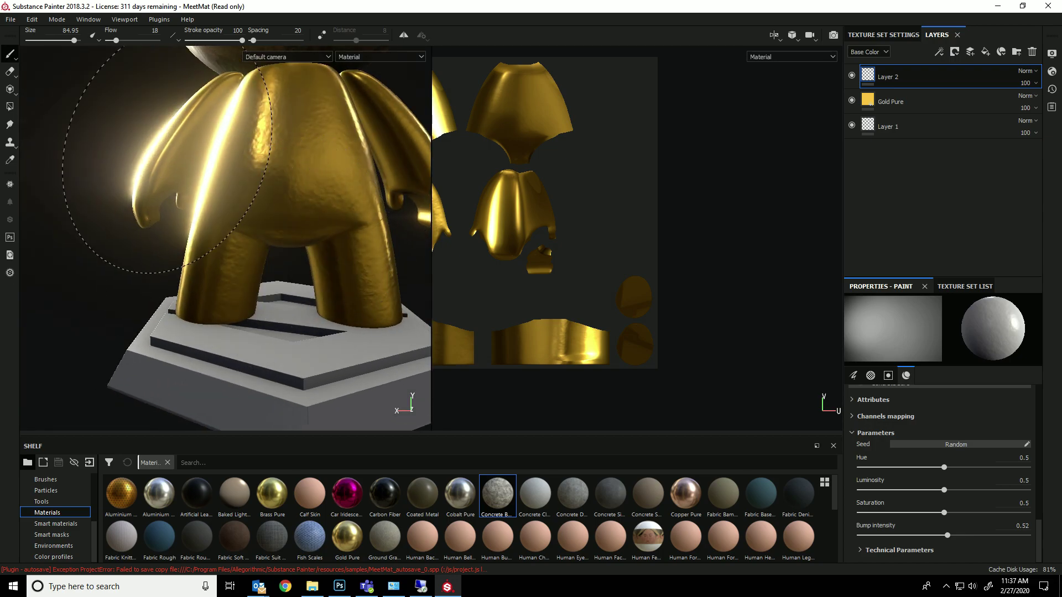
{"action": "left_click_drag", "start_coordinate": [158, 196], "coordinate": [243, 215], "text": "alt"}
{"action": "mouse_move", "coordinate": [109, 216]}
{"action": "left_mouse_down", "text": "alt"}
{"action": "mouse_move", "coordinate": [222, 295]}
{"action": "mouse_move", "coordinate": [106, 308]}
{"action": "mouse_move", "coordinate": [225, 225]}
{"action": "mouse_move", "coordinate": [142, 308]}
{"action": "mouse_move", "coordinate": [376, 277]}
{"action": "mouse_move", "coordinate": [237, 202]}
{"action": "mouse_move", "coordinate": [137, 329]}
{"action": "mouse_move", "coordinate": [218, 304]}
{"action": "mouse_move", "coordinate": [172, 266]}
{"action": "mouse_move", "coordinate": [210, 232]}
{"action": "left_mouse_up", "text": "alt"}
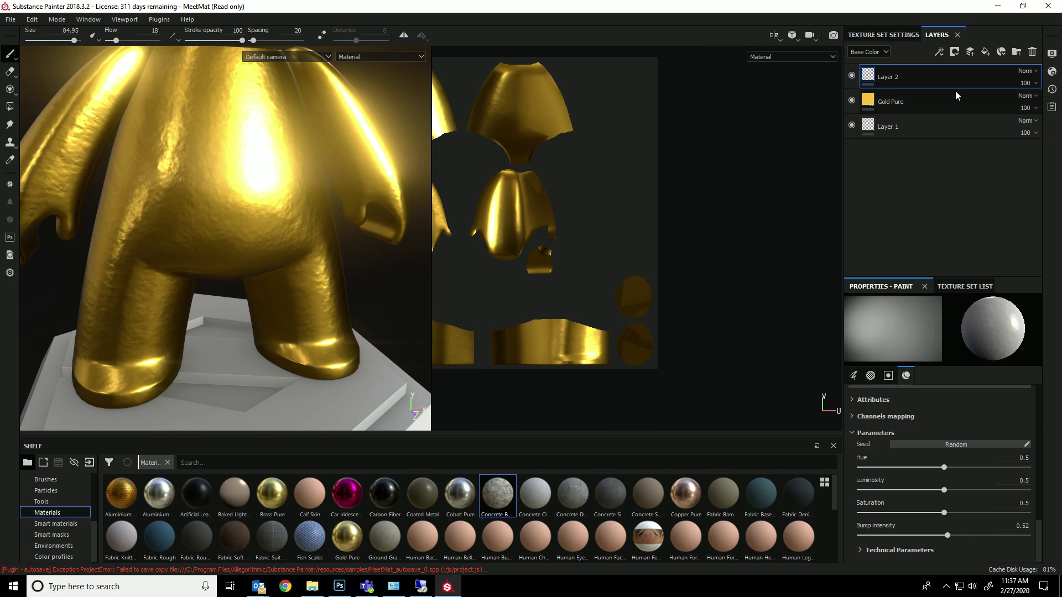
Remove the Concrete Bare material from the brush and leave only the roughness channel enabled
{"action": "scroll", "coordinate": [917, 459], "scroll_direction": "up", "scroll_amount": 5}
{"action": "scroll", "coordinate": [917, 459], "scroll_direction": "down", "scroll_amount": 4}
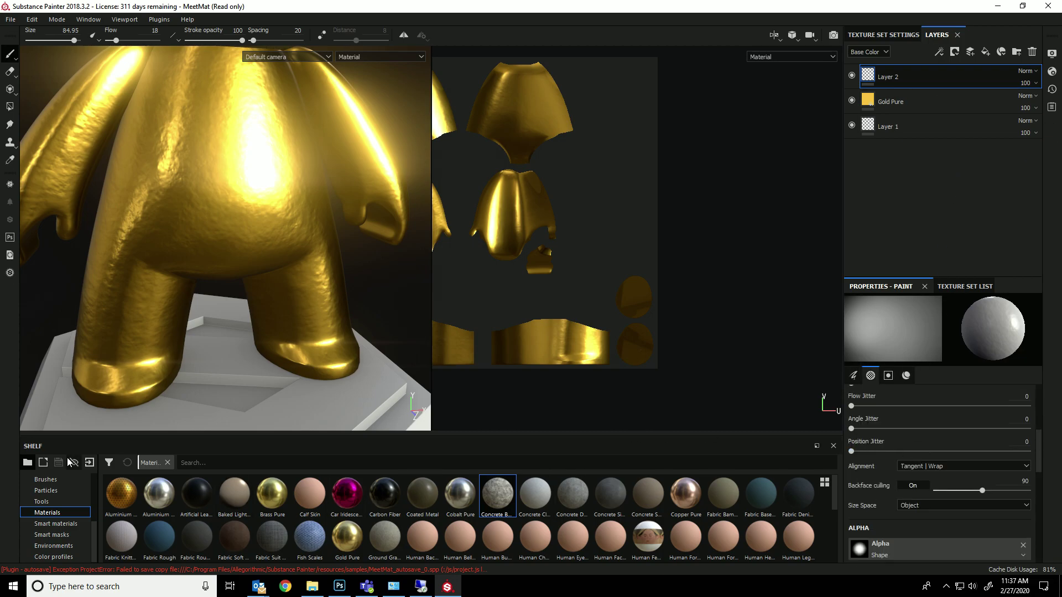
{"action": "scroll", "coordinate": [967, 457], "scroll_direction": "down", "scroll_amount": 4}
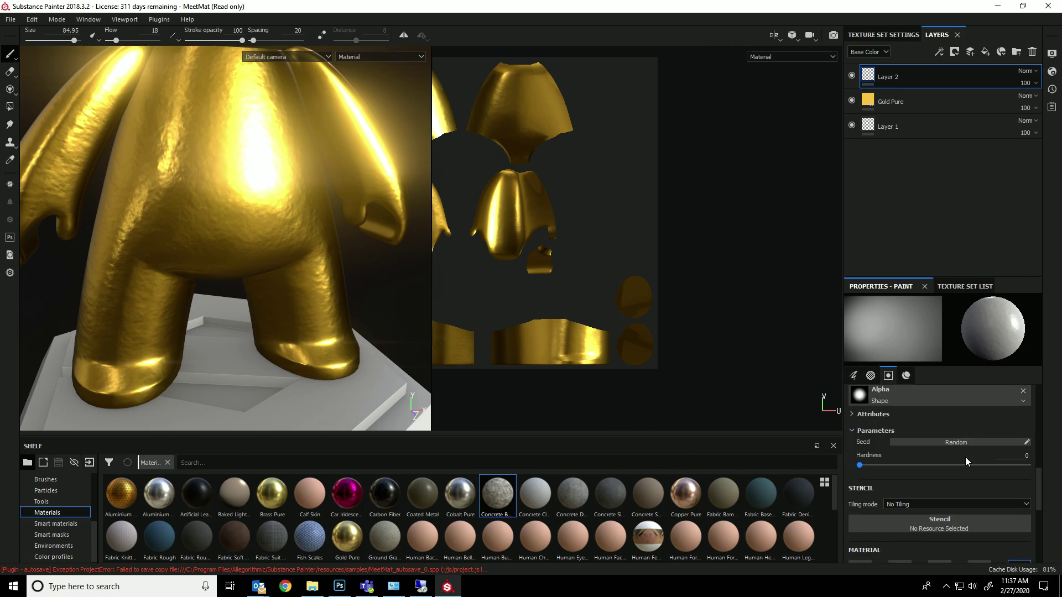
{"action": "left_click", "coordinate": [1021, 467]}
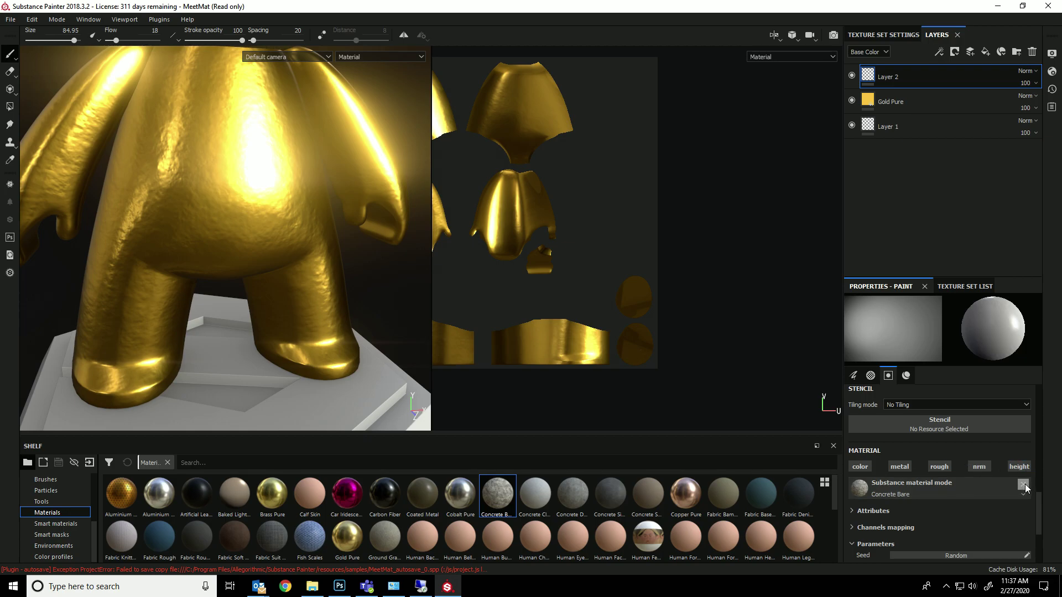
{"action": "left_click", "coordinate": [1024, 485]}
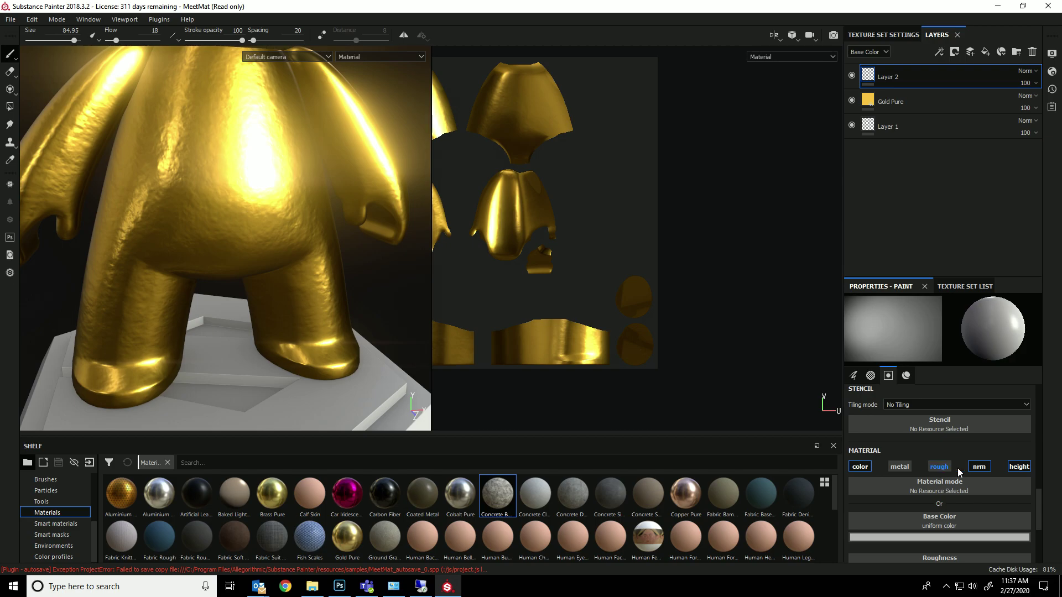
{"action": "left_click", "coordinate": [1018, 467]}
{"action": "left_click", "coordinate": [860, 468]}
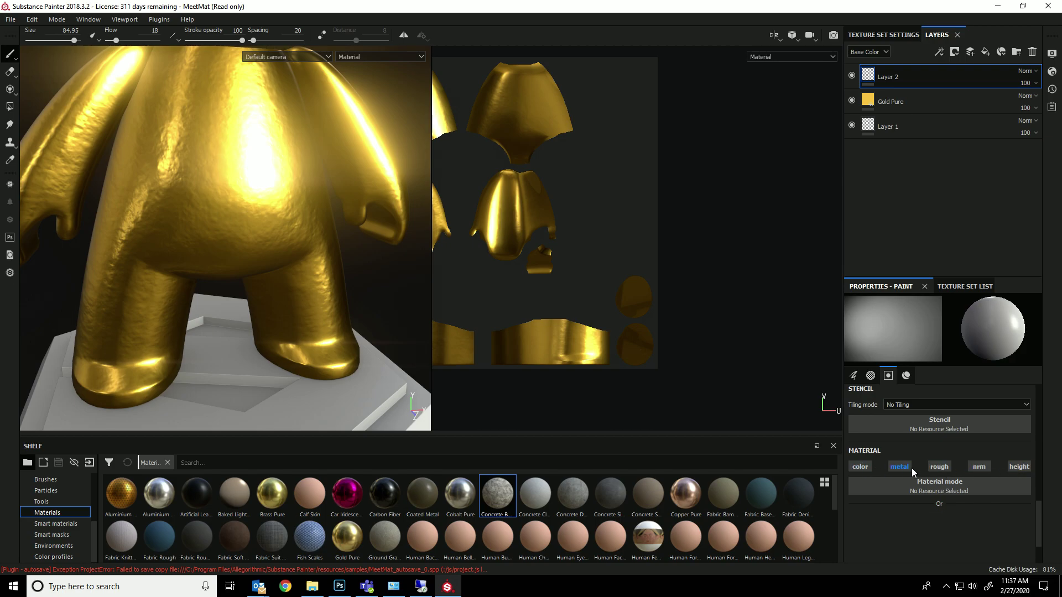
{"action": "left_click", "coordinate": [935, 468]}
Set the brush's roughness to about 0.96
{"action": "scroll", "coordinate": [892, 499], "scroll_direction": "down", "scroll_amount": 2}
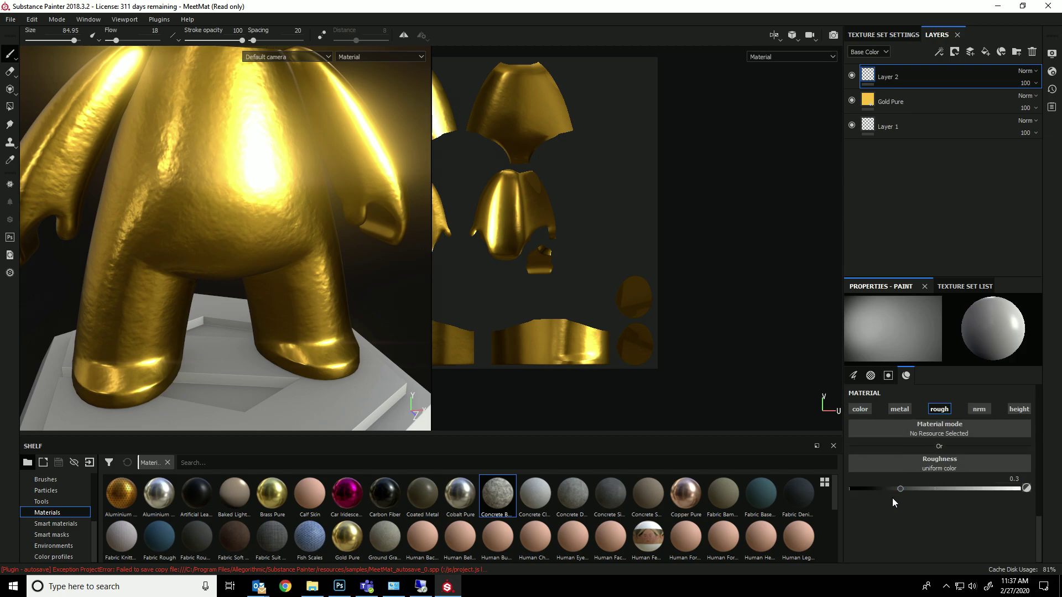
{"action": "left_click_drag", "start_coordinate": [915, 487], "coordinate": [980, 489]}
{"action": "left_click_drag", "start_coordinate": [987, 489], "coordinate": [1016, 489]}
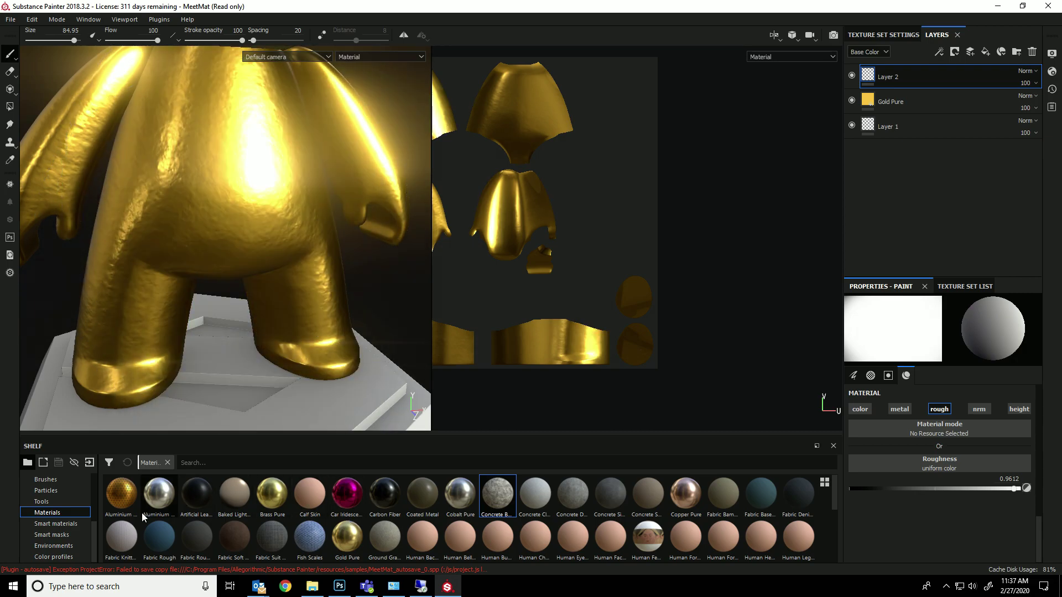
Pick the Scratches 4 brush from the shelf's brush collection
{"action": "left_click", "coordinate": [47, 480]}
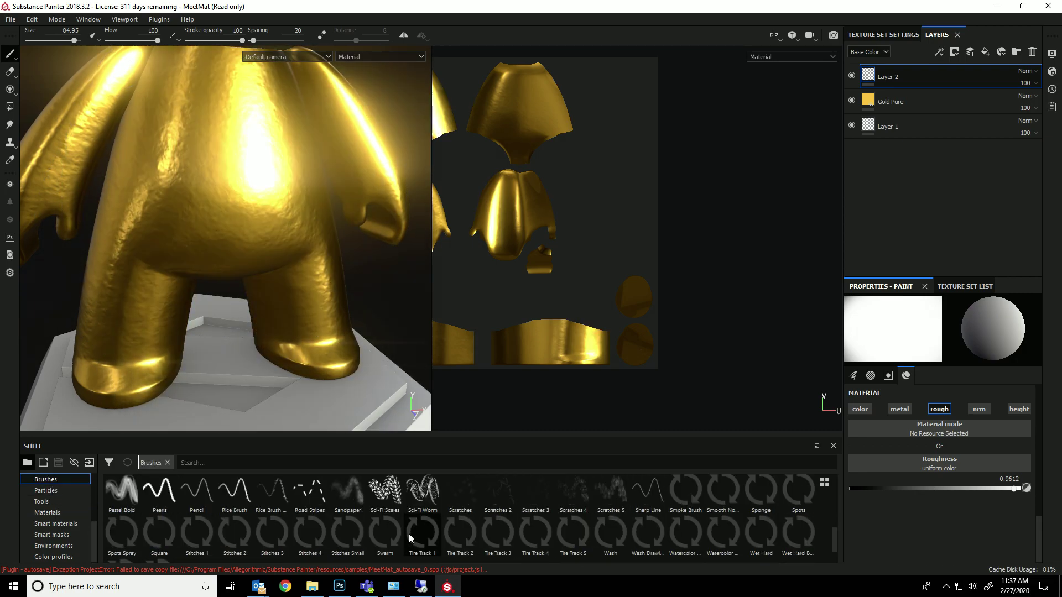
{"action": "scroll", "coordinate": [408, 531], "scroll_direction": "down", "scroll_amount": 1}
{"action": "scroll", "coordinate": [214, 522], "scroll_direction": "down", "scroll_amount": 2}
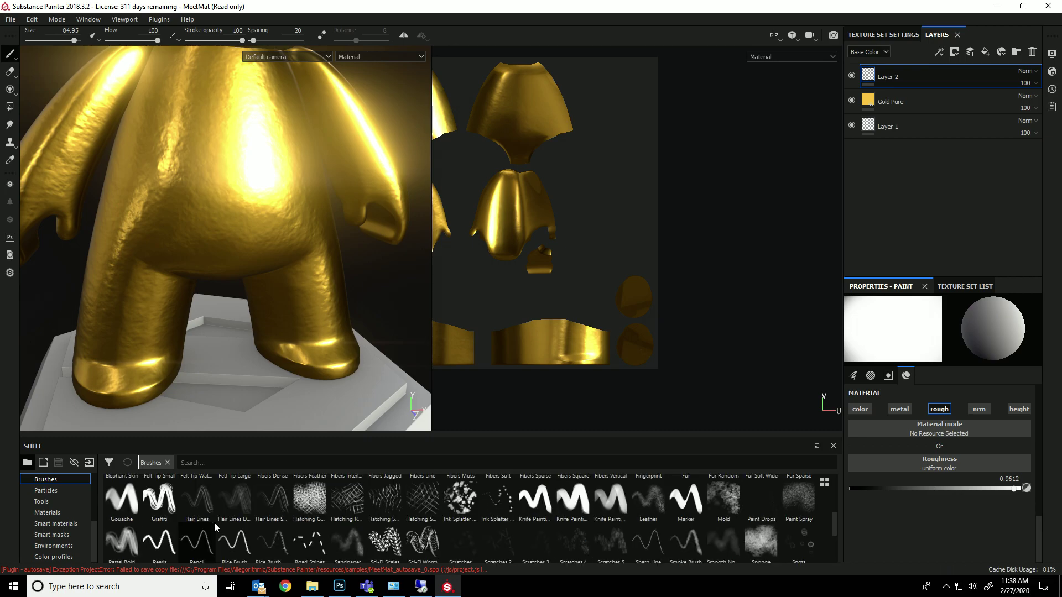
{"action": "scroll", "coordinate": [713, 524], "scroll_direction": "down", "scroll_amount": 2}
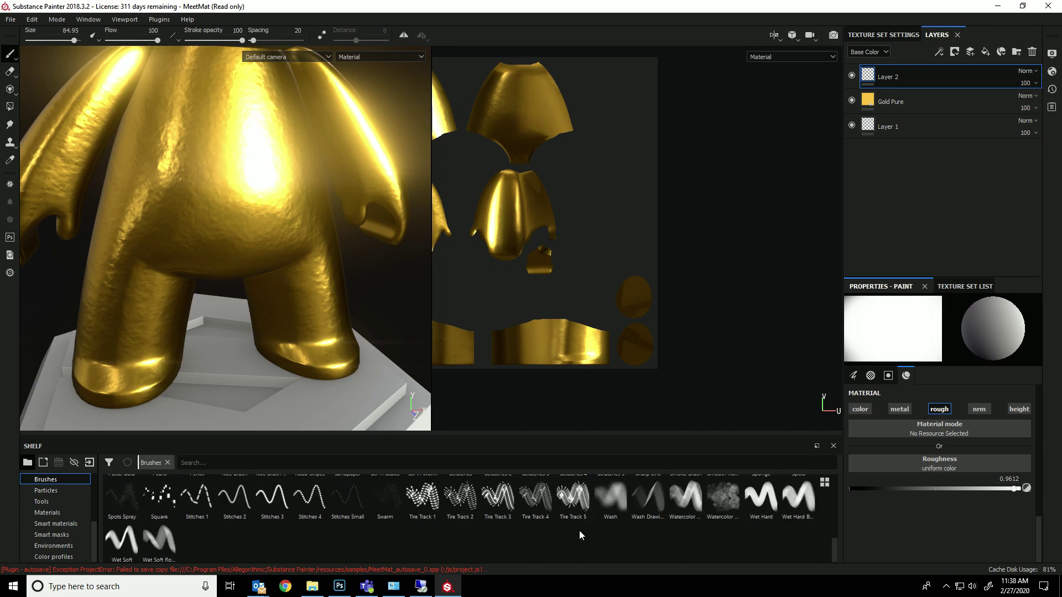
{"action": "scroll", "coordinate": [696, 533], "scroll_direction": "up", "scroll_amount": 2}
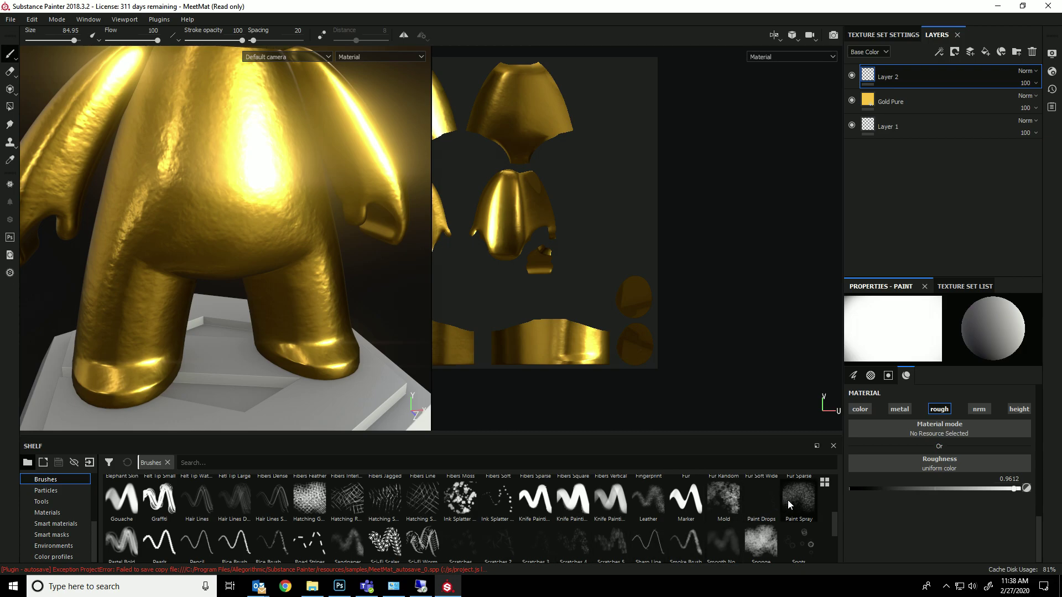
{"action": "left_click", "coordinate": [573, 542]}
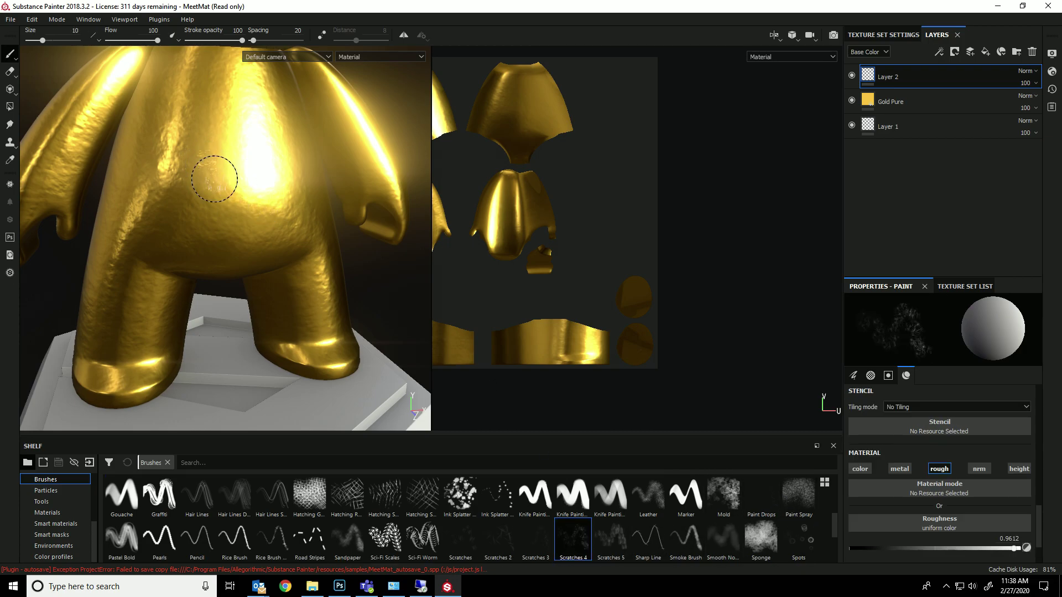
Enlarge the brush to a size of about 78, test a scratch stamp on the side of the gold body, and undo it
{"action": "middle_click_drag", "start_coordinate": [267, 201], "coordinate": [316, 230], "text": "alt"}
{"action": "left_click_drag", "start_coordinate": [316, 230], "coordinate": [374, 277], "text": "alt"}
{"action": "right_click", "coordinate": [265, 234]}
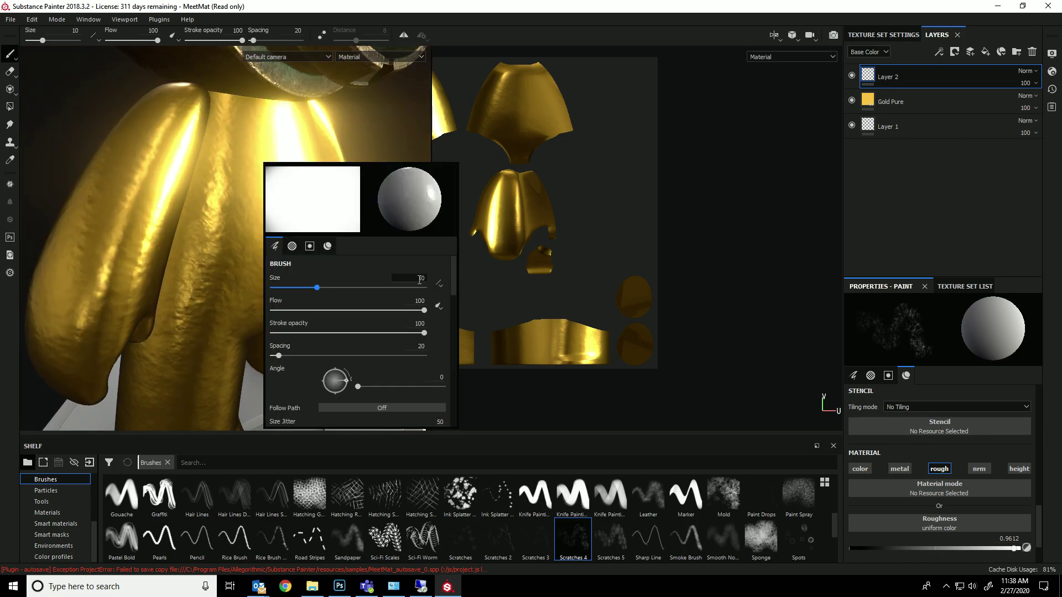
{"action": "left_click", "coordinate": [404, 287]}
{"action": "left_click", "coordinate": [160, 227]}
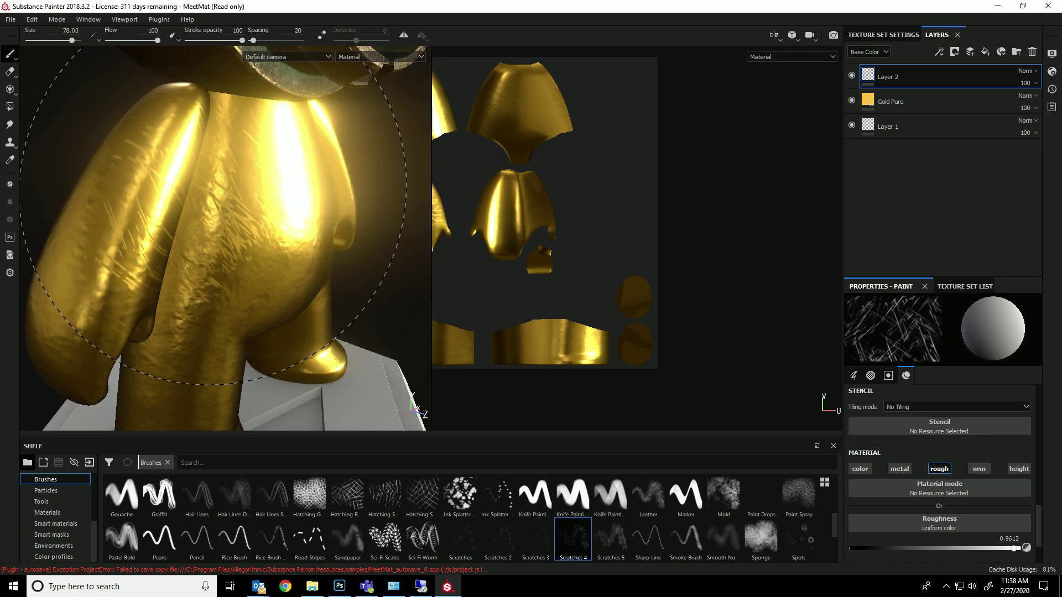
{"action": "left_click_drag", "start_coordinate": [213, 216], "coordinate": [326, 249], "text": "alt"}
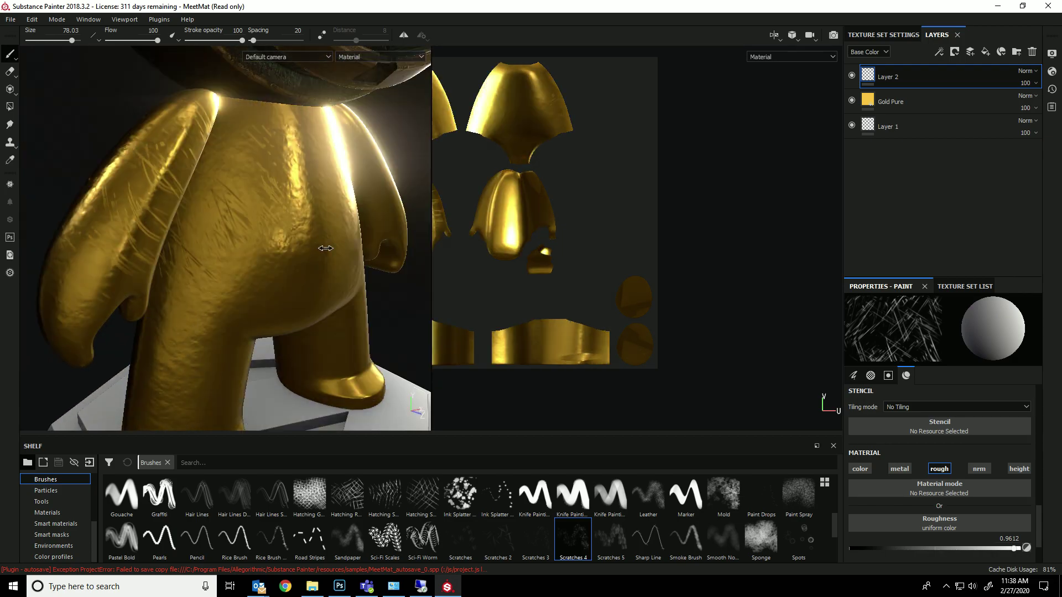
{"action": "right_click_drag", "start_coordinate": [325, 249], "coordinate": [389, 262], "text": "shift"}
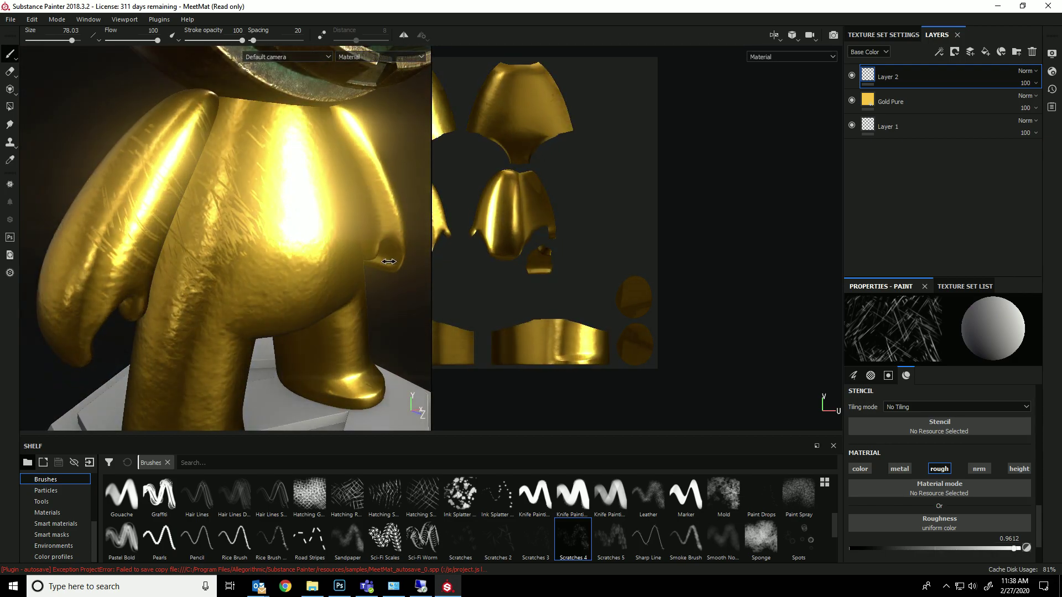
{"action": "left_click_drag", "start_coordinate": [348, 232], "coordinate": [396, 279], "text": "alt"}
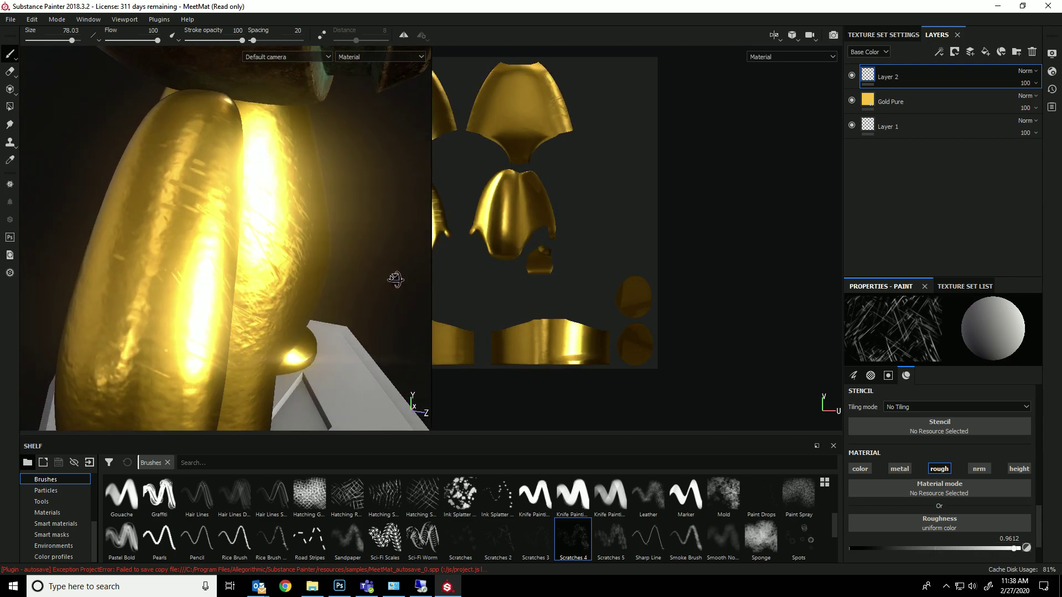
{"action": "key", "text": "ctrl+z"}
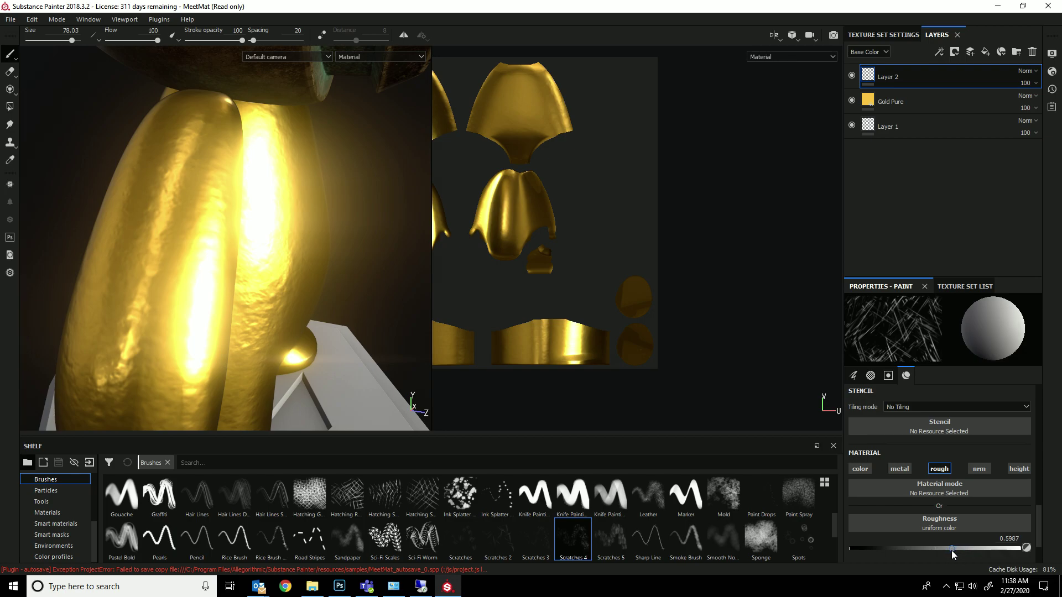
Set the scratch brush's roughness to about 0.6, its size to about 74 and its flow to 41
{"action": "left_click", "coordinate": [241, 208]}
{"action": "left_click_drag", "start_coordinate": [396, 296], "coordinate": [226, 252], "text": "alt"}
{"action": "right_click", "coordinate": [311, 219]}
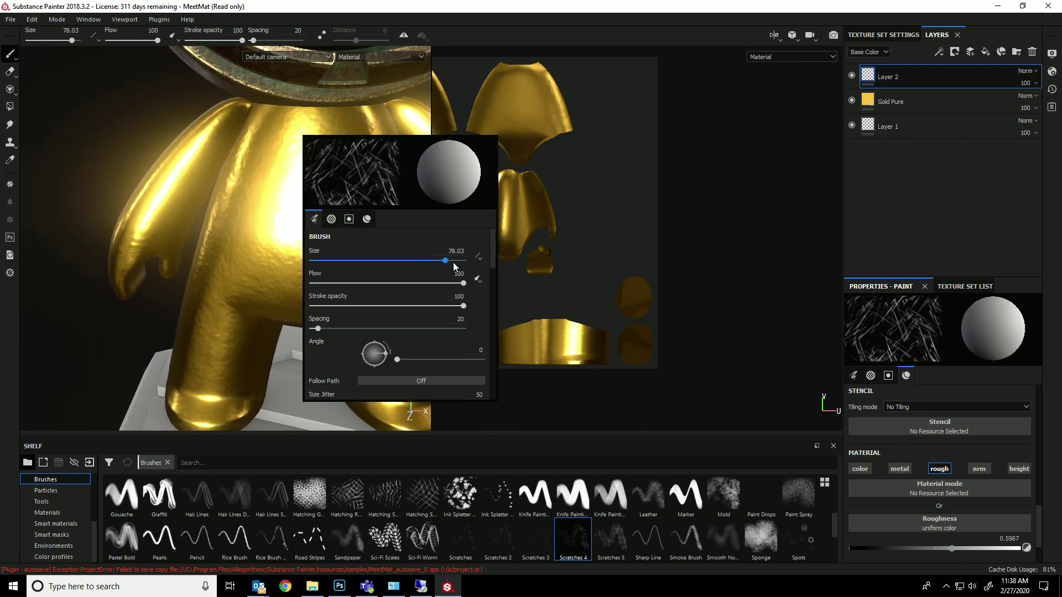
{"action": "left_click", "coordinate": [441, 261]}
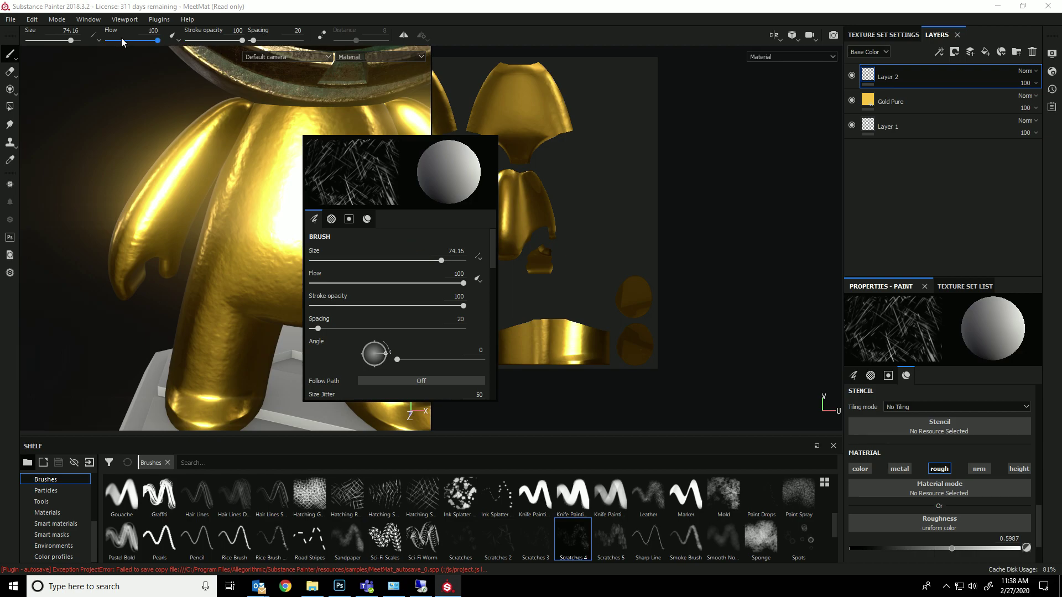
{"action": "left_click_drag", "start_coordinate": [123, 41], "coordinate": [127, 41]}
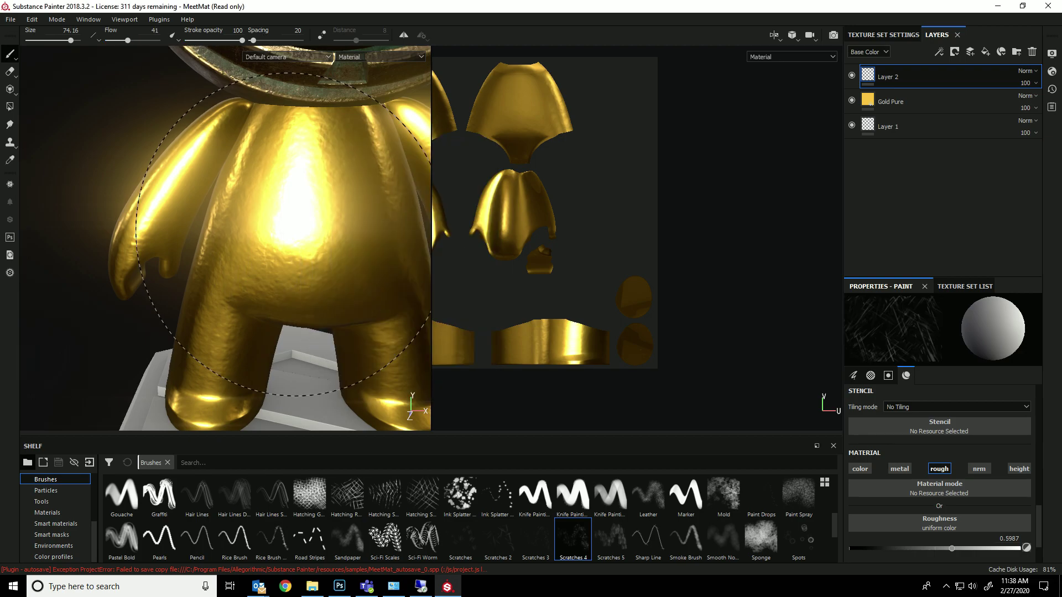
Paint faint roughness scratches on the front of the gold body and around its other sides
{"action": "left_click", "coordinate": [293, 216]}
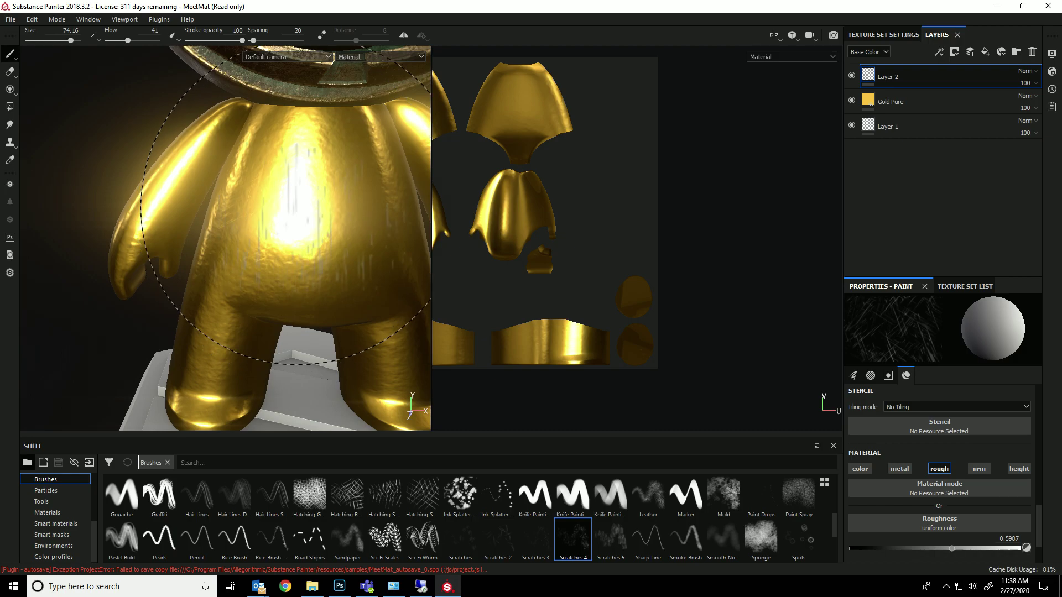
{"action": "left_click_drag", "start_coordinate": [286, 208], "coordinate": [213, 185], "text": "alt"}
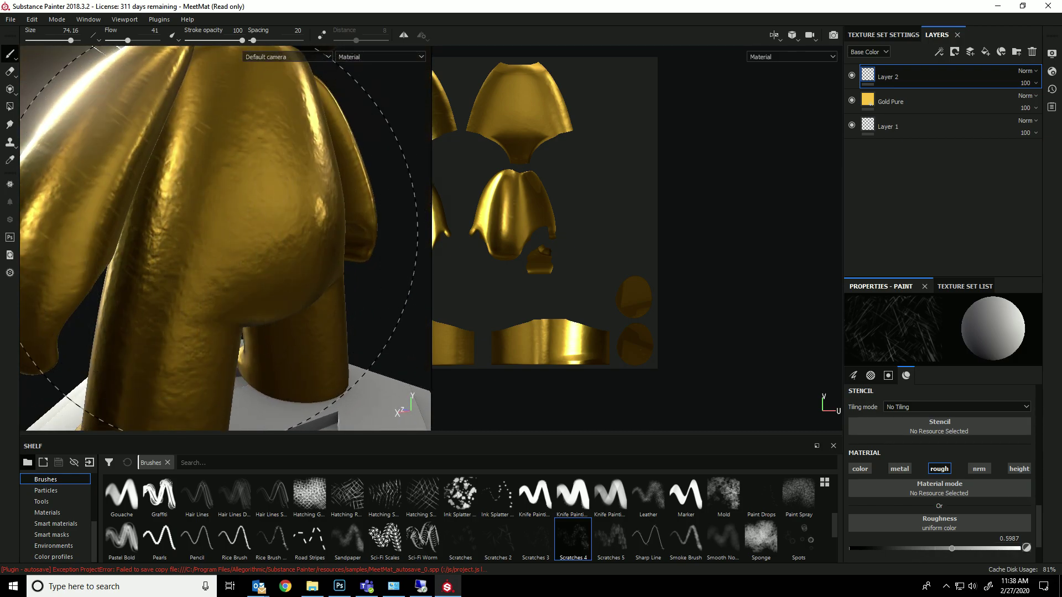
{"action": "mouse_move", "coordinate": [203, 231]}
{"action": "left_mouse_down"}
{"action": "mouse_move", "coordinate": [212, 218]}
{"action": "mouse_move", "coordinate": [192, 202]}
{"action": "mouse_move", "coordinate": [490, 317]}
{"action": "mouse_move", "coordinate": [315, 249]}
{"action": "left_mouse_up"}
{"action": "scroll", "coordinate": [192, 202], "scroll_direction": "down", "scroll_amount": 5}
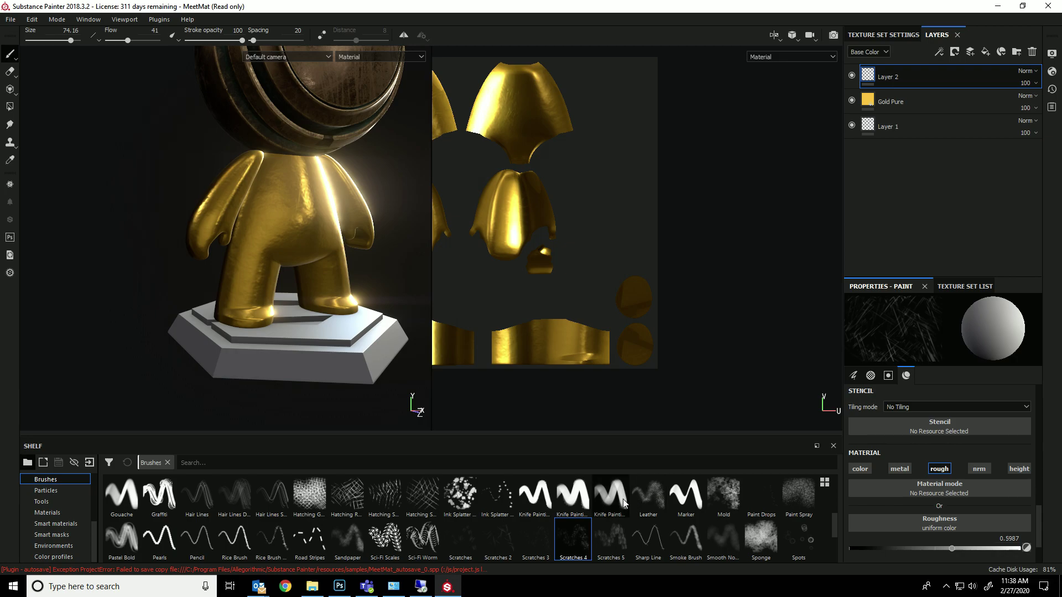
Try the Fur Soft Wide brush at a size of about 60, one of the Fibers brushes, Cement 1 and Dust
{"action": "scroll", "coordinate": [721, 533], "scroll_direction": "up", "scroll_amount": 3}
{"action": "left_click", "coordinate": [761, 539]}
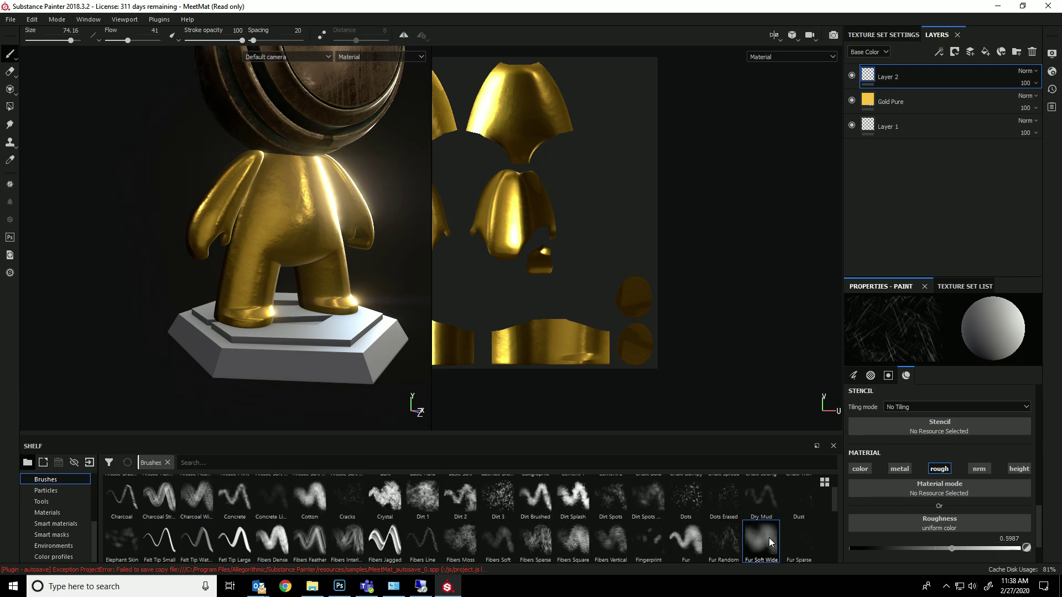
{"action": "right_click", "coordinate": [262, 221]}
{"action": "left_click", "coordinate": [380, 267]}
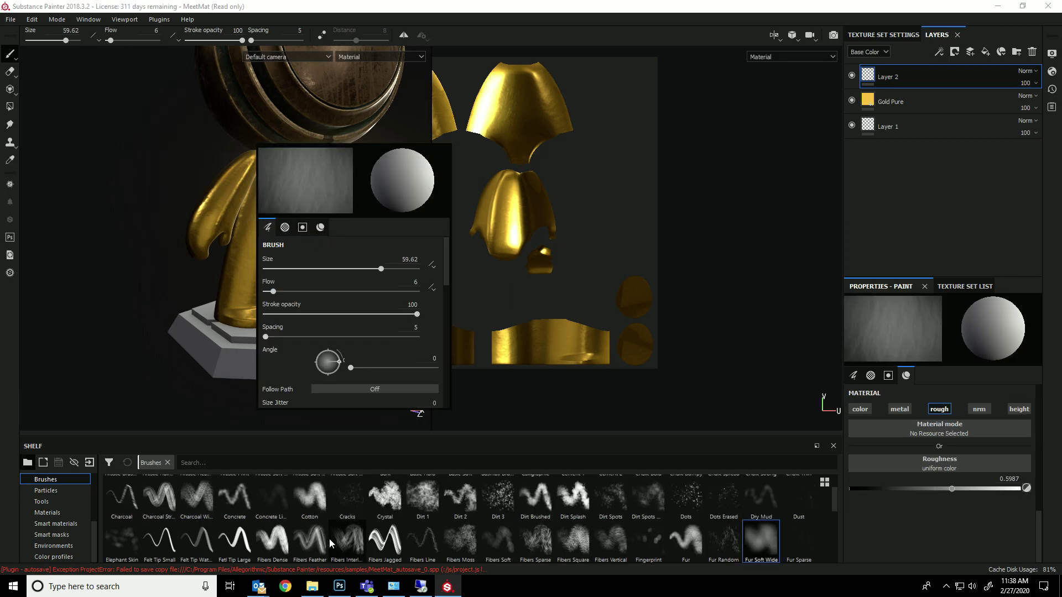
{"action": "left_click", "coordinate": [348, 540]}
{"action": "scroll", "coordinate": [421, 523], "scroll_direction": "up", "scroll_amount": 1}
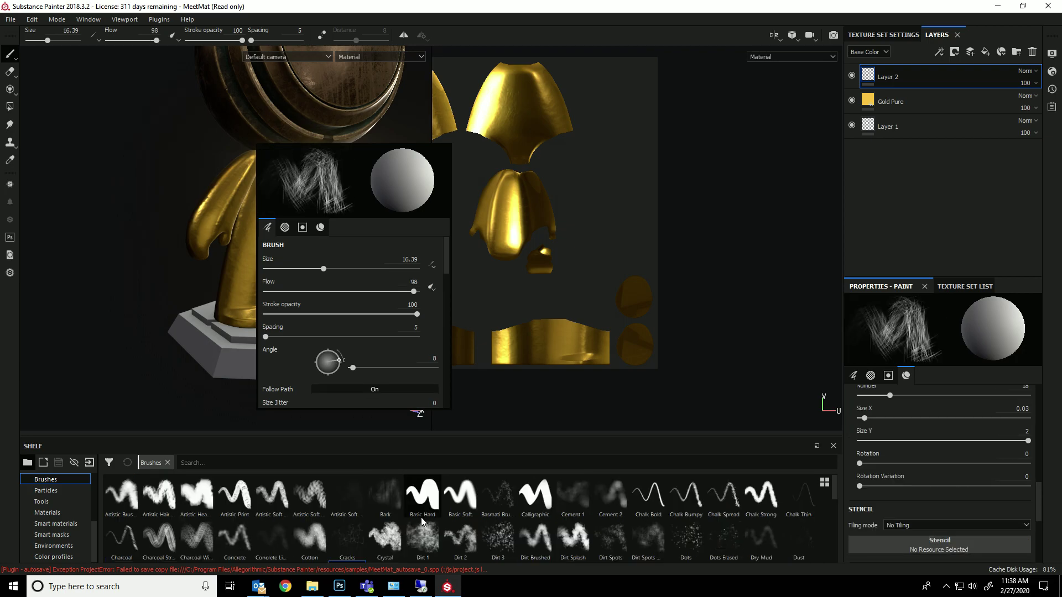
{"action": "left_click", "coordinate": [583, 508]}
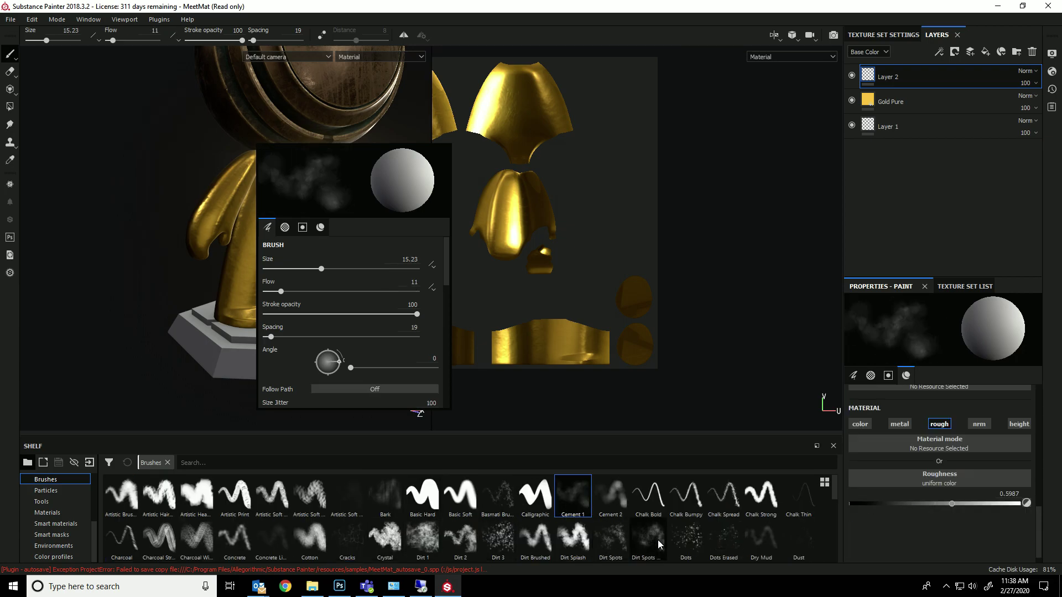
{"action": "mouse_move", "coordinate": [659, 540]}
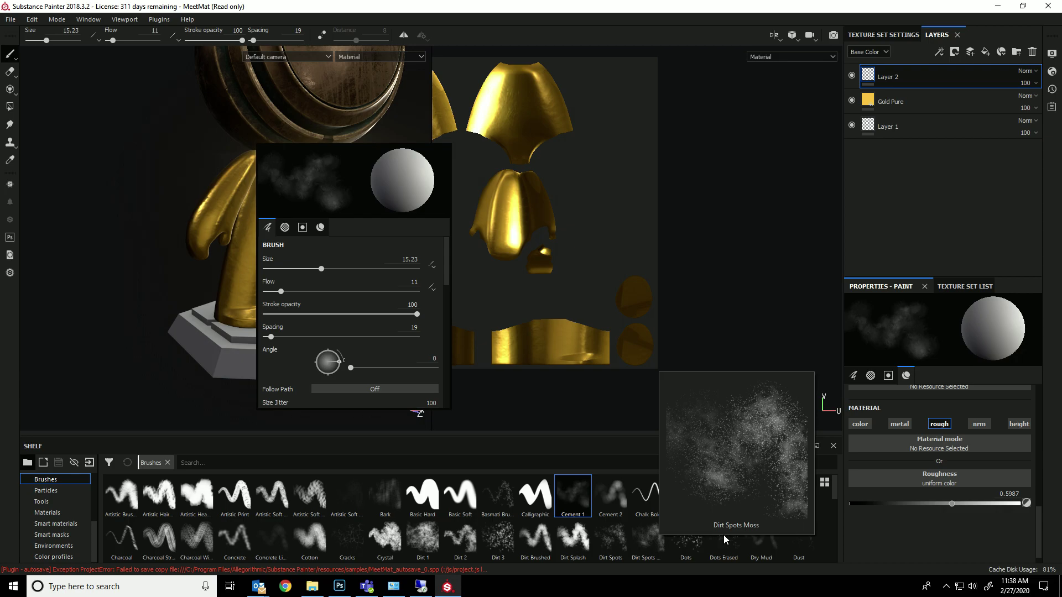
{"action": "left_click", "coordinate": [785, 545]}
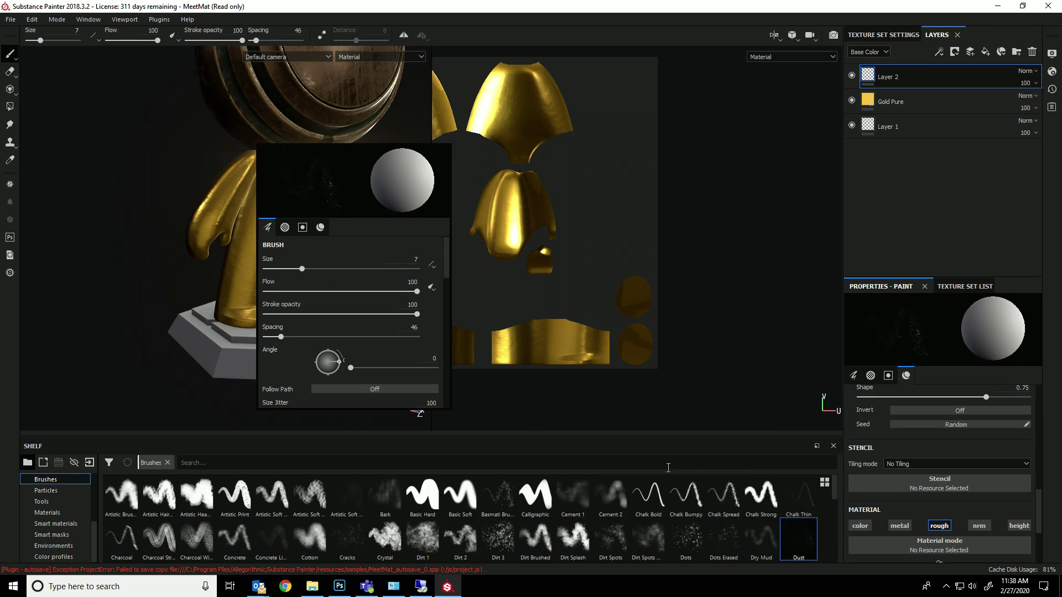
Browse the remaining brushes, the procedurals and the tools in the shelf for another way to add surface detail
{"action": "scroll", "coordinate": [616, 517], "scroll_direction": "down", "scroll_amount": 5}
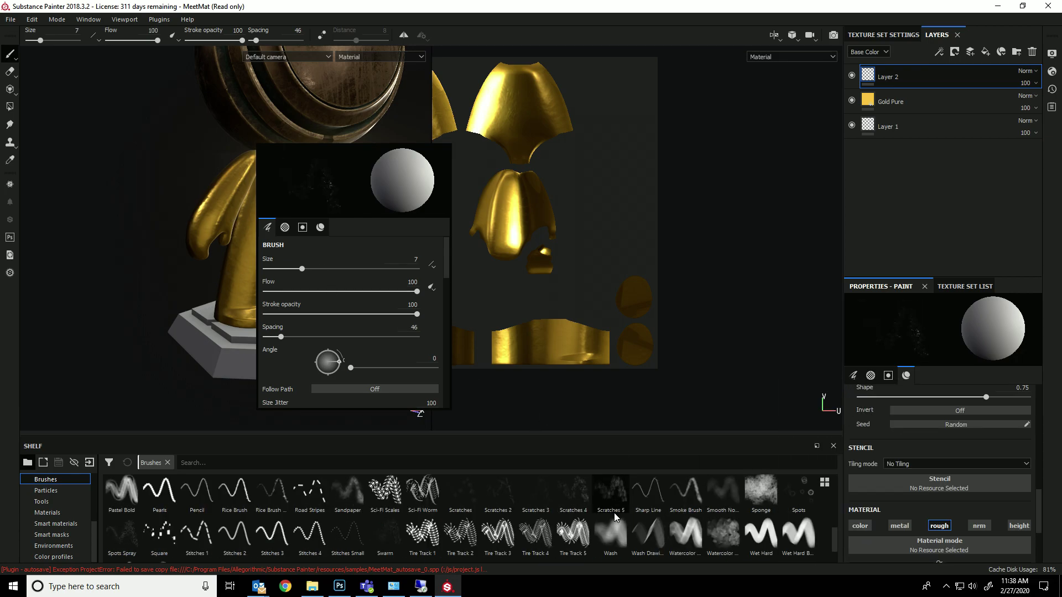
{"action": "scroll", "coordinate": [615, 517], "scroll_direction": "down", "scroll_amount": 2}
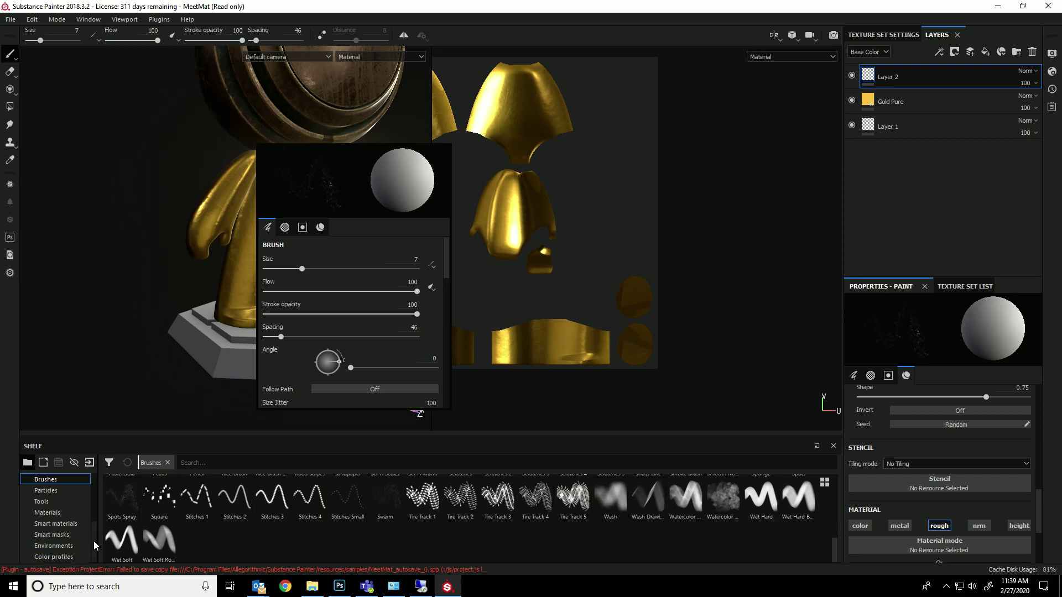
{"action": "scroll", "coordinate": [91, 498], "scroll_direction": "up", "scroll_amount": 3}
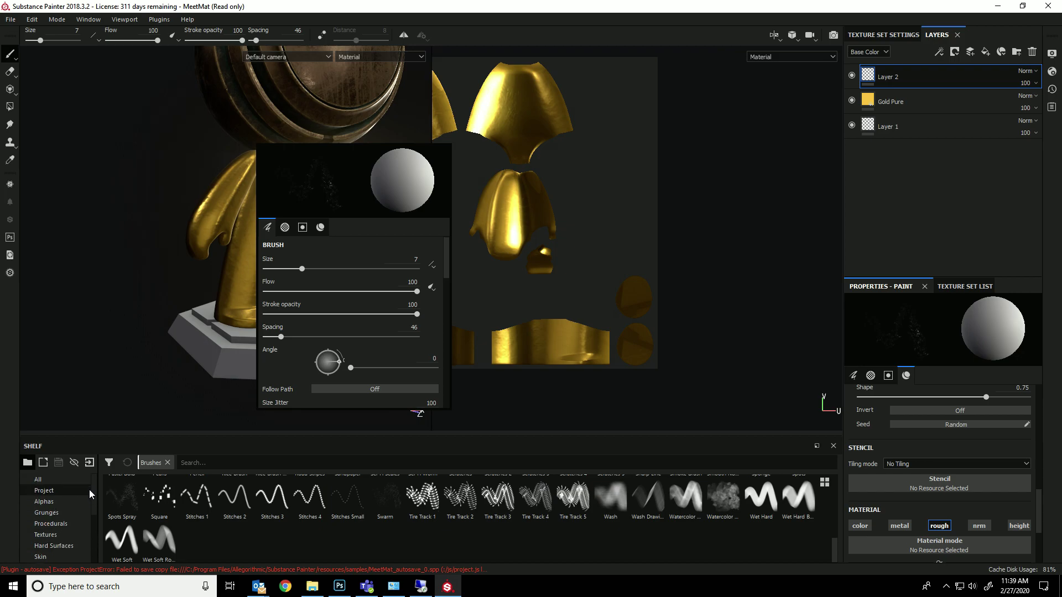
{"action": "scroll", "coordinate": [89, 493], "scroll_direction": "down", "scroll_amount": 1}
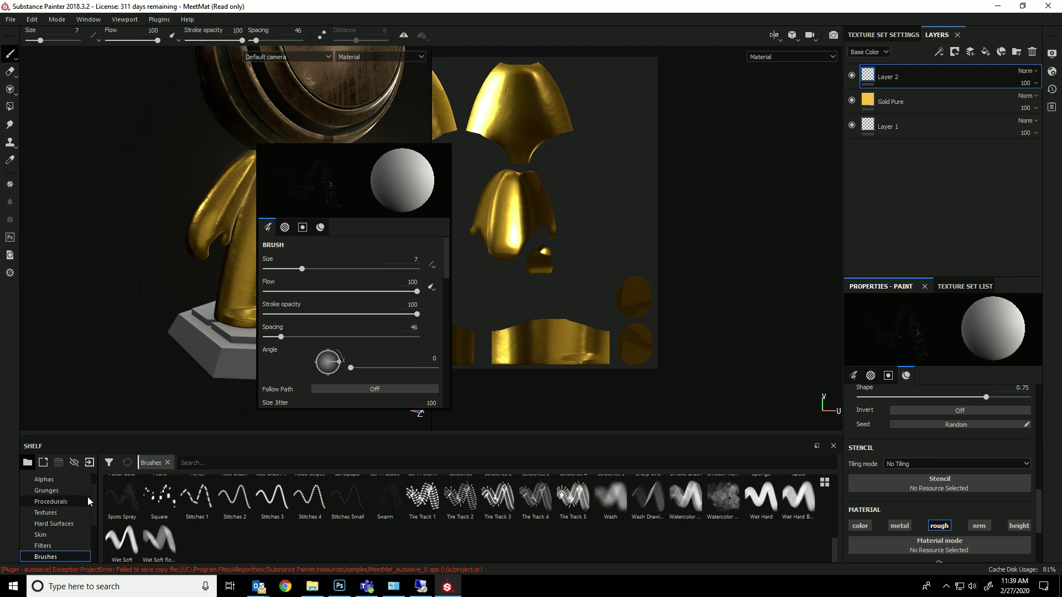
{"action": "left_click", "coordinate": [49, 500]}
{"action": "scroll", "coordinate": [91, 525], "scroll_direction": "up", "scroll_amount": 1}
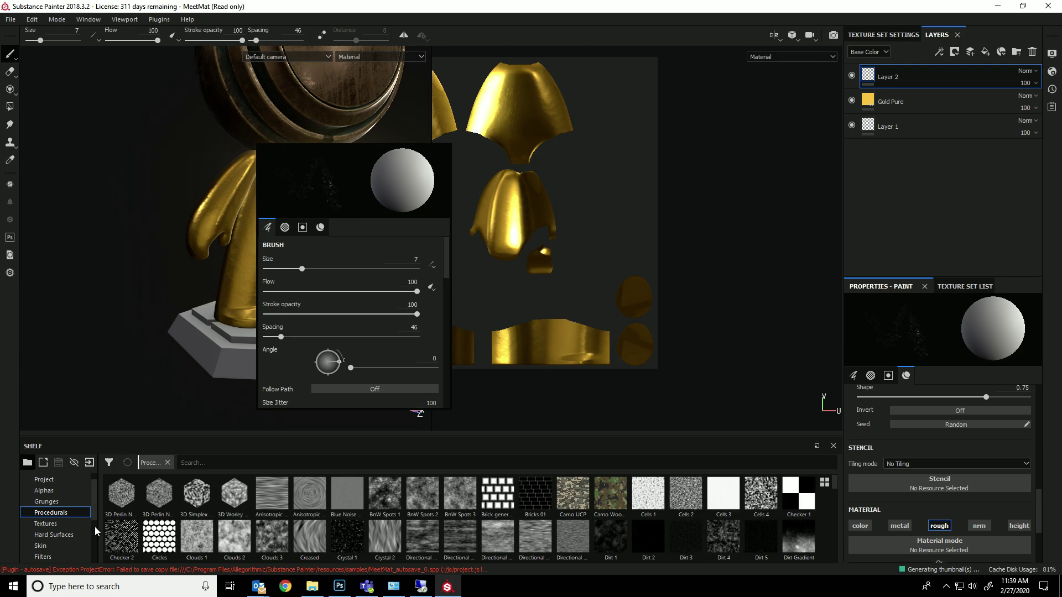
{"action": "scroll", "coordinate": [94, 534], "scroll_direction": "down", "scroll_amount": 3}
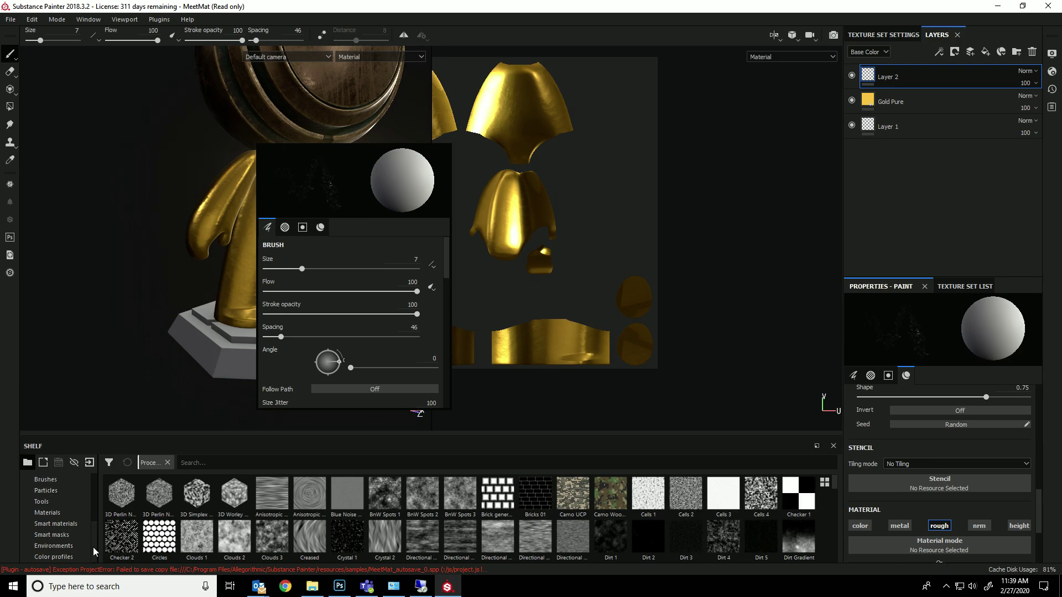
{"action": "left_click", "coordinate": [66, 499]}
{"action": "scroll", "coordinate": [63, 506], "scroll_direction": "up", "scroll_amount": 1}
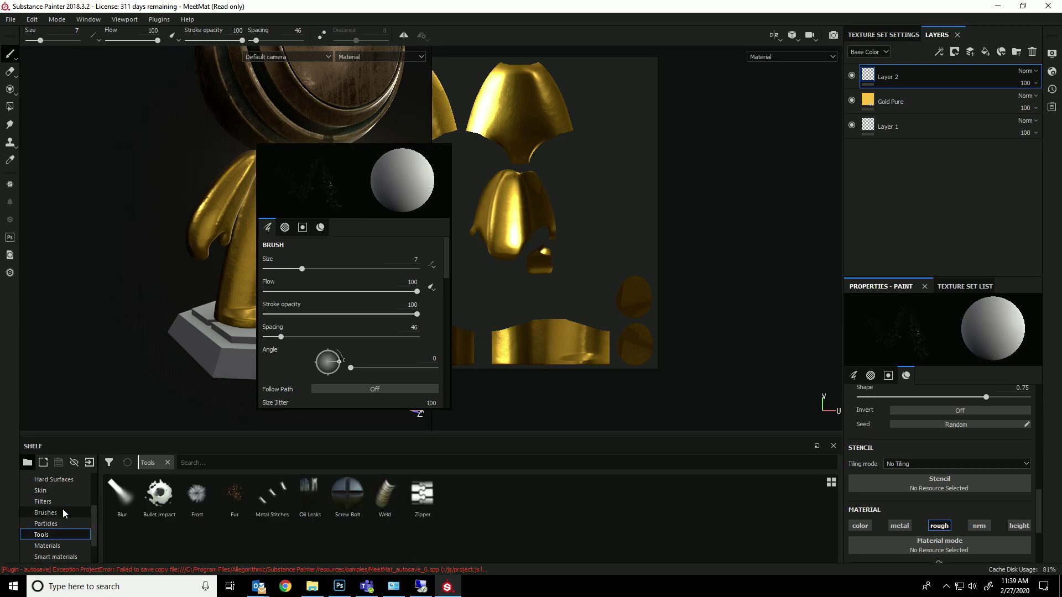
Choose the Leaks particle brush and review its alpha, emitter, receiver and physics parameters
{"action": "left_click", "coordinate": [48, 523]}
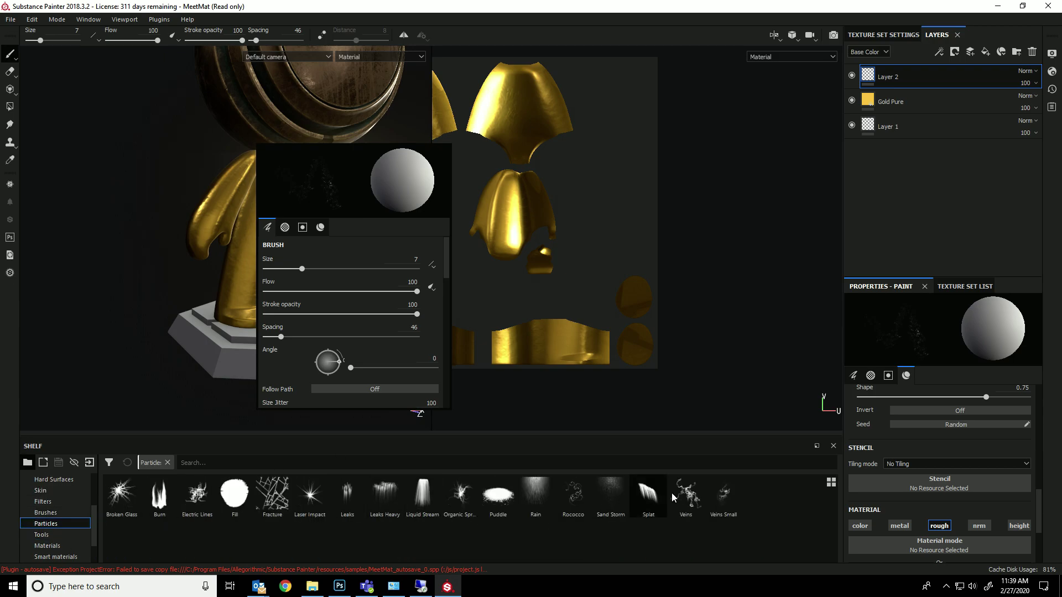
{"action": "left_click", "coordinate": [347, 494]}
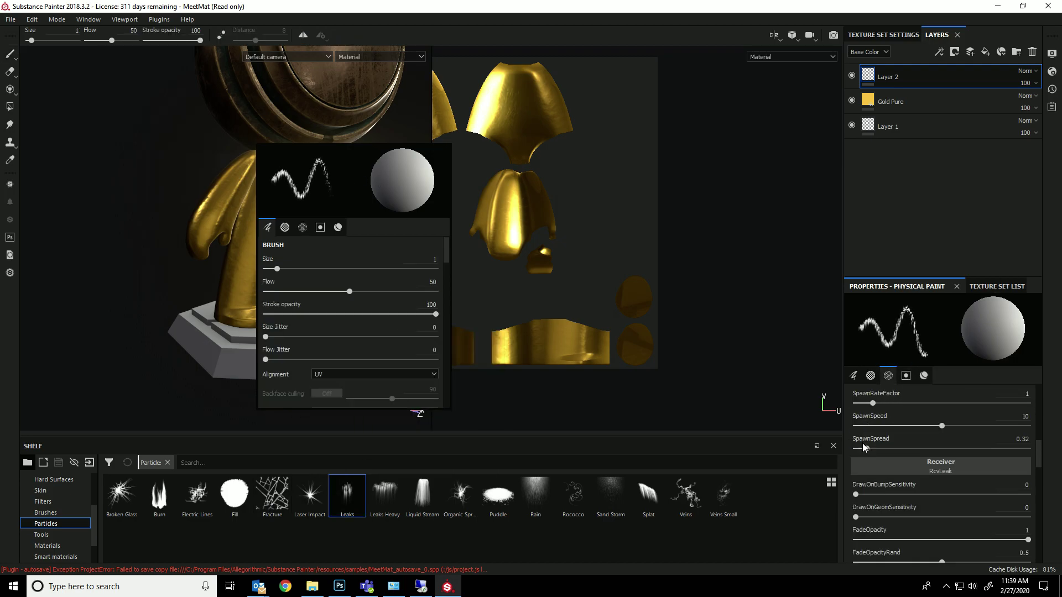
{"action": "scroll", "coordinate": [882, 458], "scroll_direction": "up", "scroll_amount": 6}
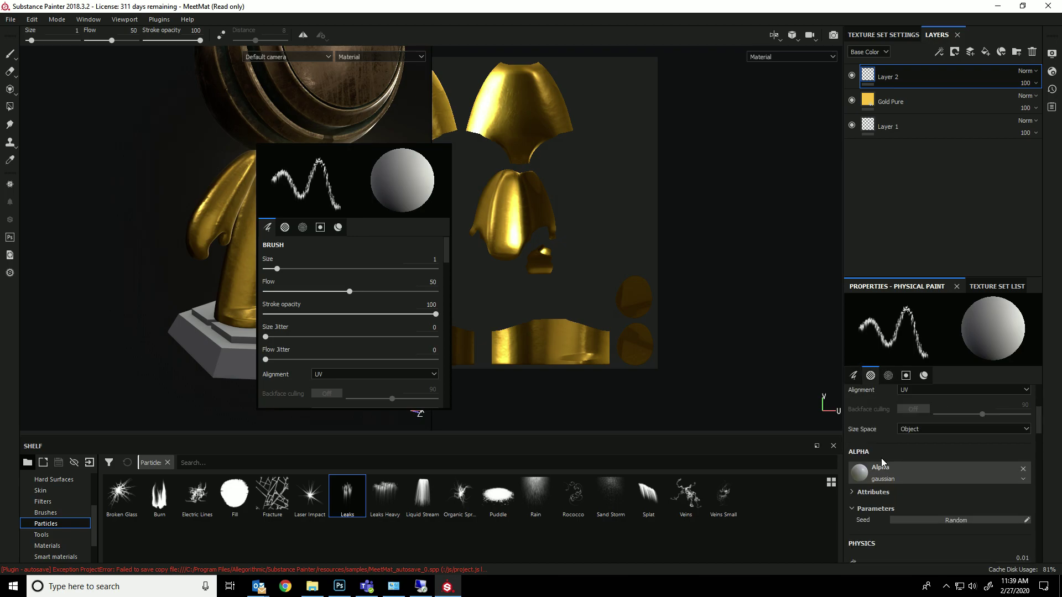
{"action": "scroll", "coordinate": [892, 462], "scroll_direction": "down", "scroll_amount": 5}
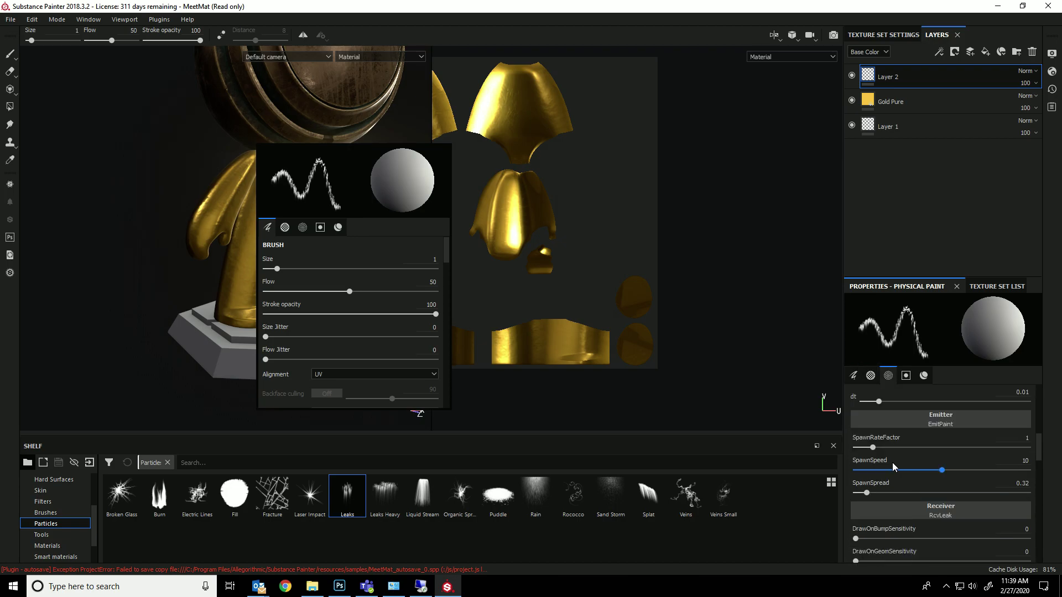
{"action": "scroll", "coordinate": [892, 464], "scroll_direction": "down", "scroll_amount": 5}
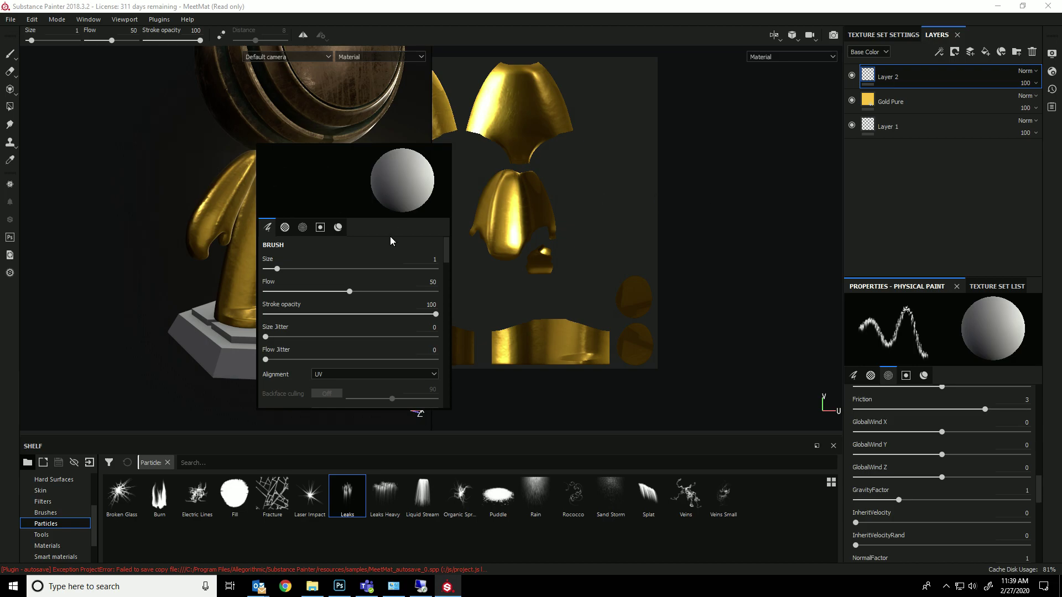
Examine the gold body and arms from the side and back in an enlarged view without the side panels
{"action": "key", "text": "Tab"}
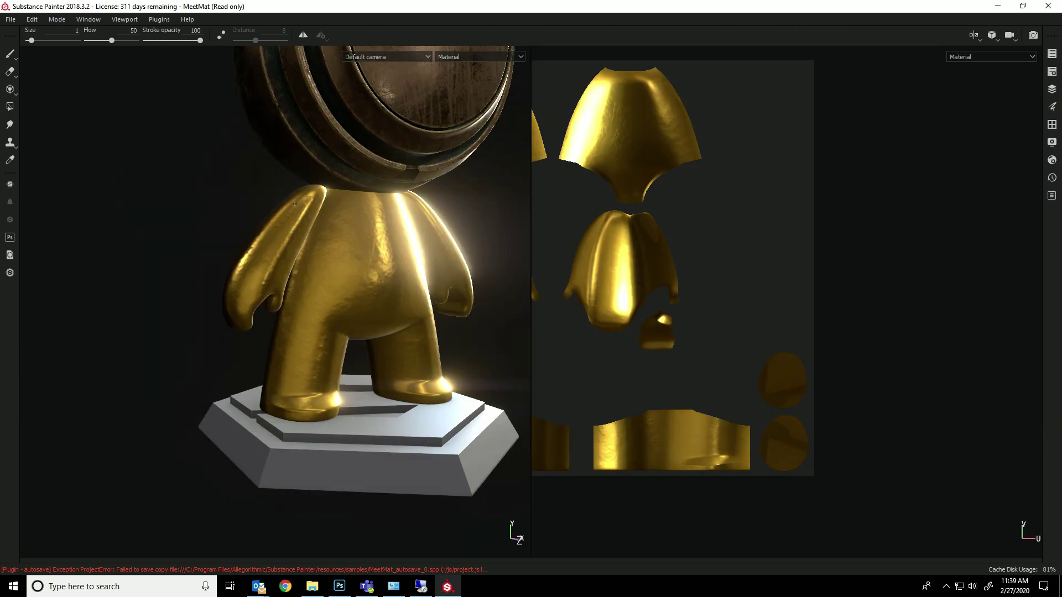
{"action": "mouse_move", "coordinate": [295, 204]}
{"action": "left_mouse_down", "text": "alt"}
{"action": "mouse_move", "coordinate": [343, 222]}
{"action": "mouse_move", "coordinate": [281, 205]}
{"action": "mouse_move", "coordinate": [237, 301]}
{"action": "mouse_move", "coordinate": [297, 166]}
{"action": "mouse_move", "coordinate": [265, 208]}
{"action": "mouse_move", "coordinate": [241, 270]}
{"action": "mouse_move", "coordinate": [397, 265]}
{"action": "mouse_move", "coordinate": [429, 294]}
{"action": "mouse_move", "coordinate": [329, 270]}
{"action": "mouse_move", "coordinate": [271, 273]}
{"action": "mouse_move", "coordinate": [288, 275]}
{"action": "mouse_move", "coordinate": [257, 243]}
{"action": "left_mouse_up", "text": "alt"}
{"action": "middle_click_drag", "start_coordinate": [257, 243], "coordinate": [258, 326], "text": "alt"}
{"action": "right_click_drag", "start_coordinate": [258, 327], "coordinate": [296, 345], "text": "alt"}
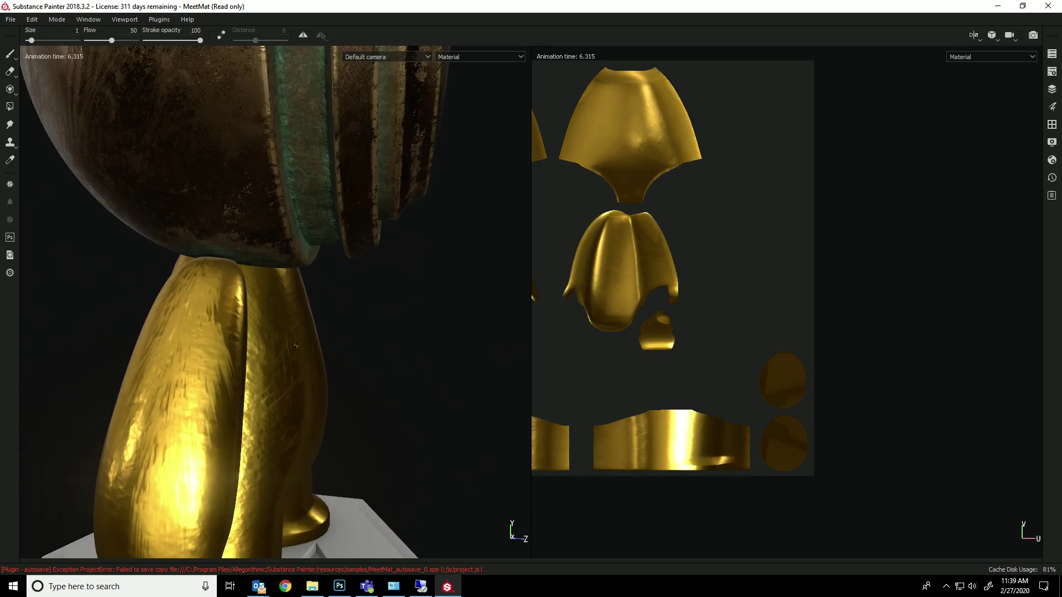
{"action": "left_click_drag", "start_coordinate": [192, 290], "coordinate": [380, 295], "text": "alt"}
{"action": "key", "text": "Tab"}
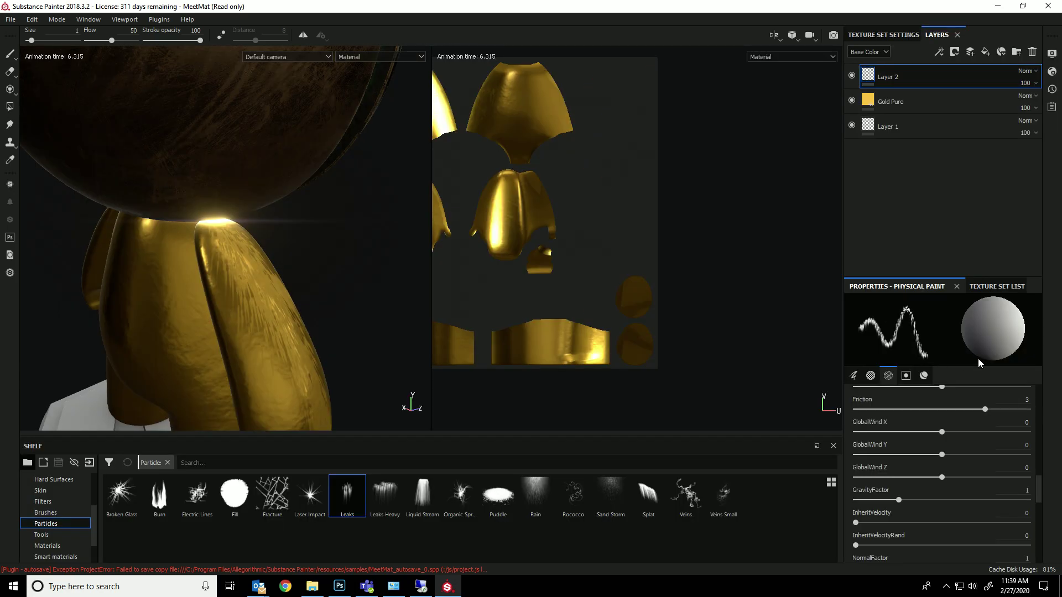
Review the Leaks particle brush's settings again, from the brush size and alpha down to the physics and material channels
{"action": "scroll", "coordinate": [898, 406], "scroll_direction": "up", "scroll_amount": 10}
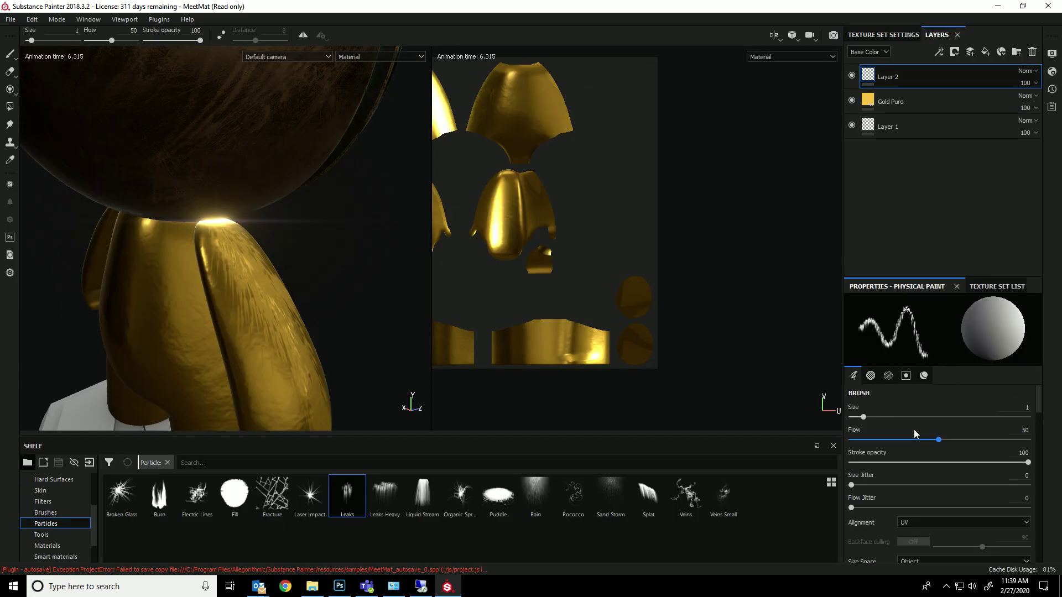
{"action": "scroll", "coordinate": [914, 428], "scroll_direction": "down", "scroll_amount": 8}
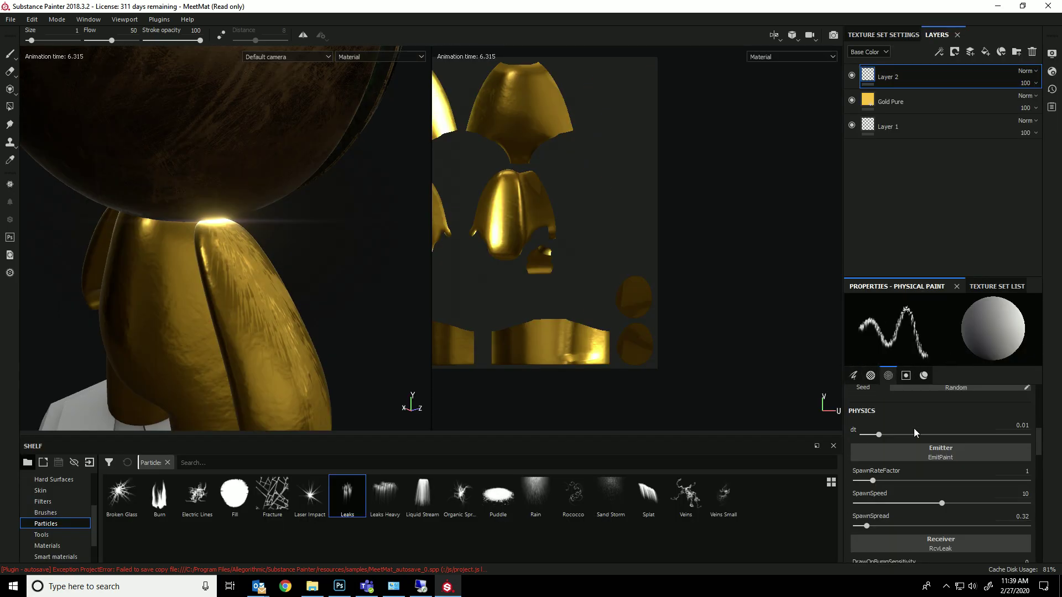
{"action": "left_click", "coordinate": [1005, 286]}
{"action": "left_click", "coordinate": [879, 284]}
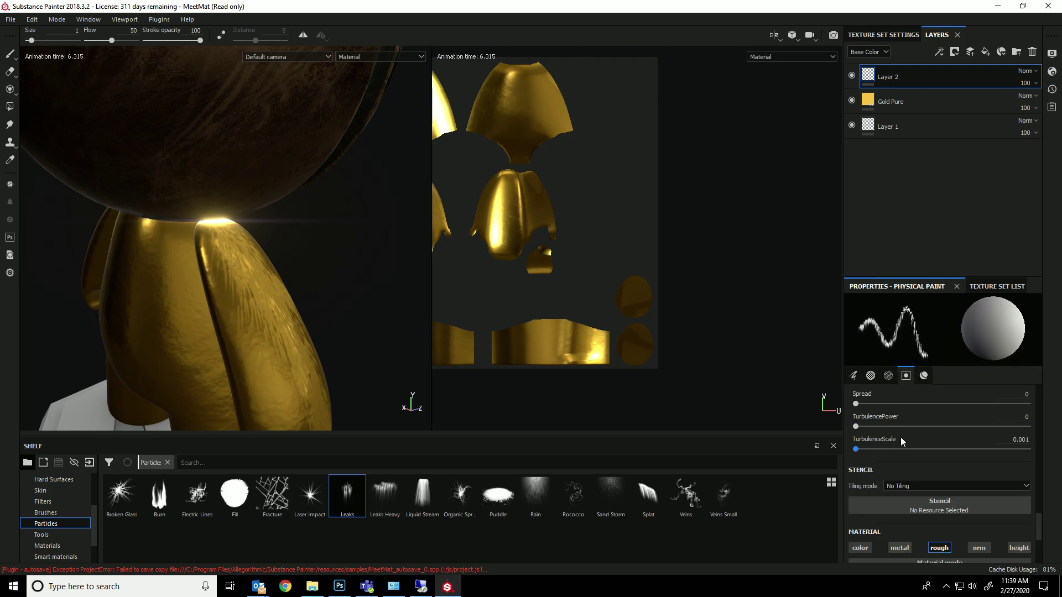
{"action": "scroll", "coordinate": [901, 437], "scroll_direction": "up", "scroll_amount": 10}
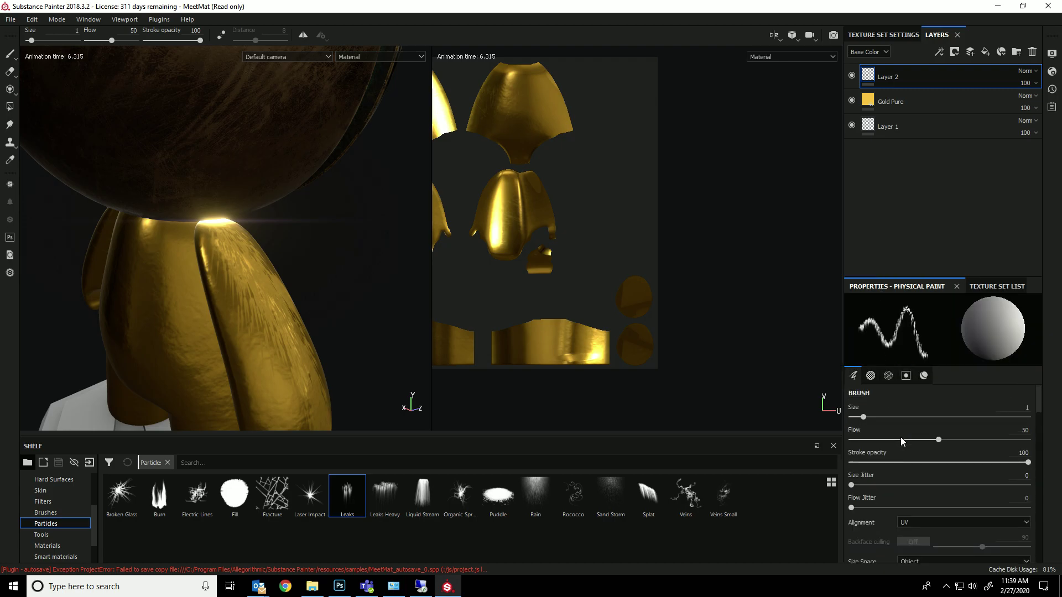
{"action": "scroll", "coordinate": [900, 438], "scroll_direction": "down", "scroll_amount": 4}
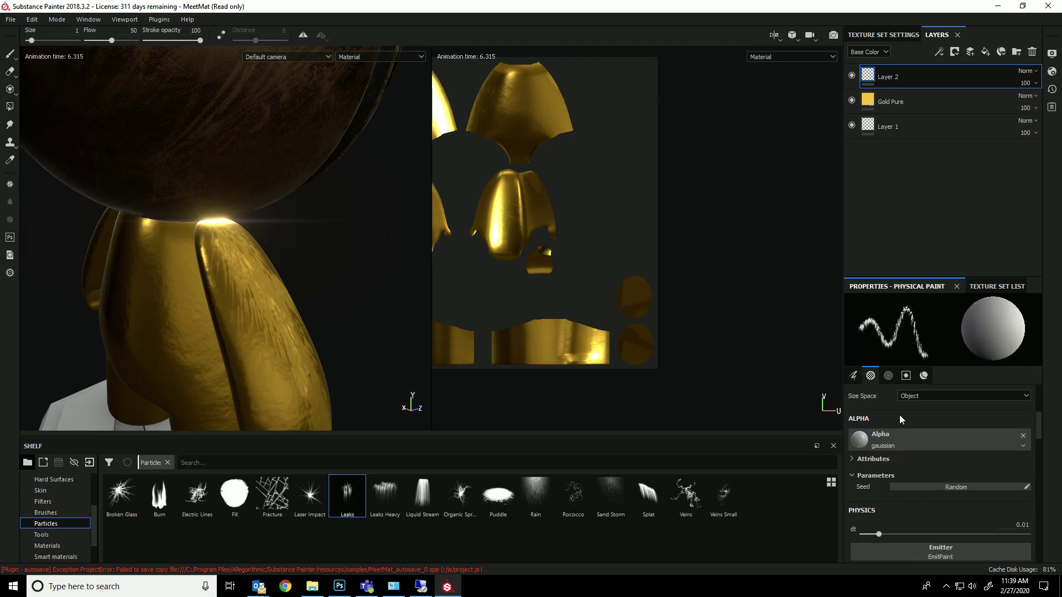
Remove the gaussian alpha from the Leaks brush, try a particle stroke on the gold arm, and undo the stroke
{"action": "left_click", "coordinate": [1024, 437]}
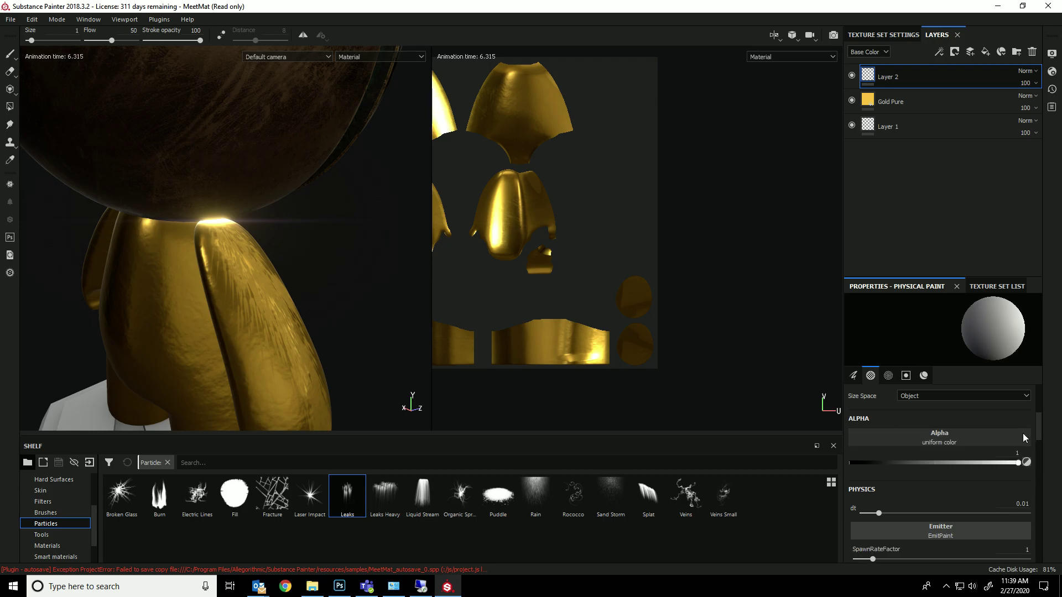
{"action": "left_click", "coordinate": [242, 295]}
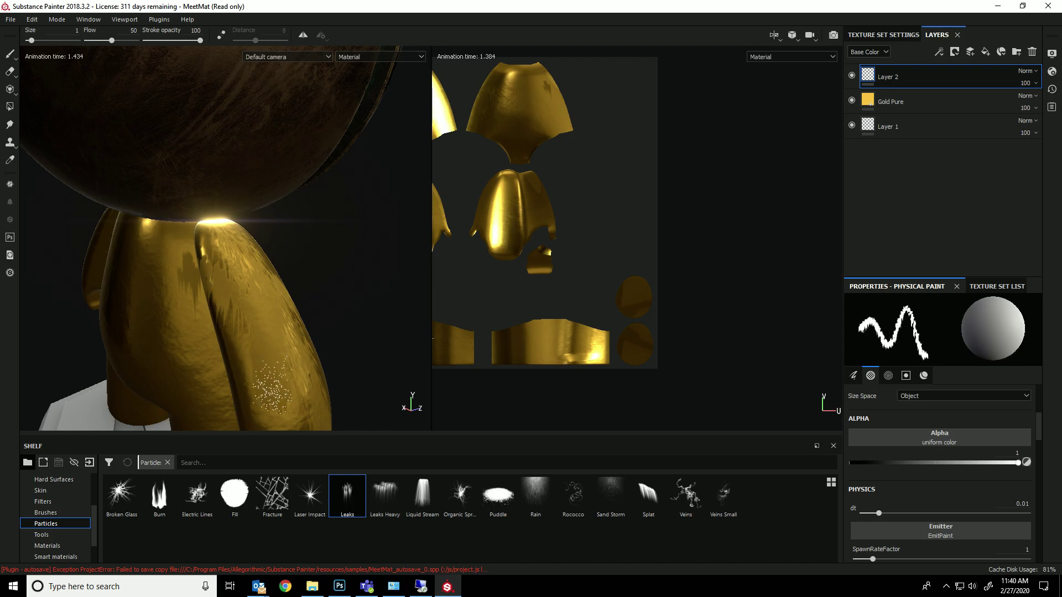
{"action": "scroll", "coordinate": [932, 490], "scroll_direction": "down", "scroll_amount": 5}
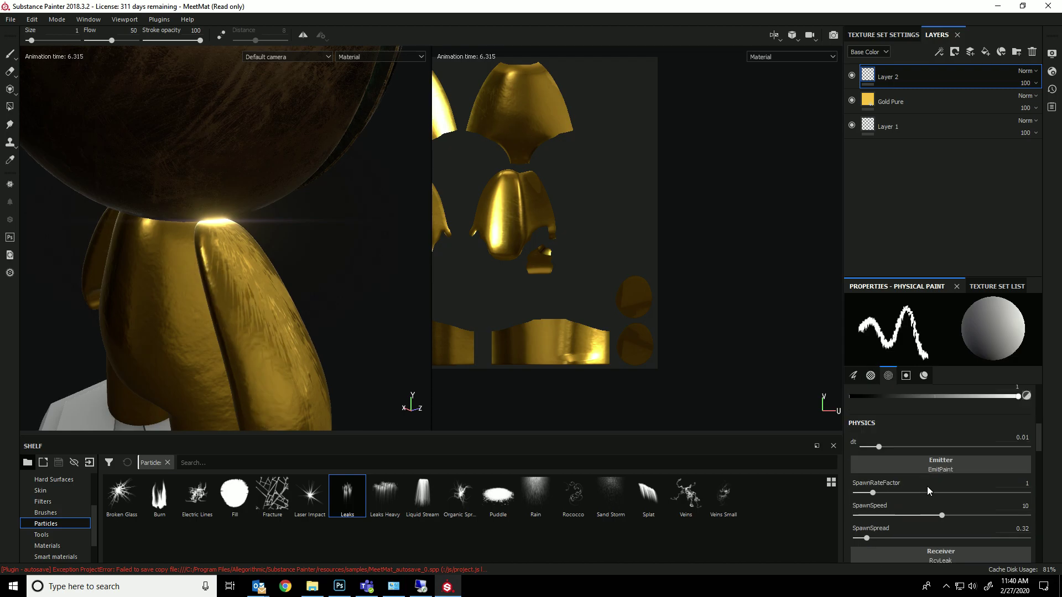
{"action": "key", "text": "ctrl+z"}
Make 03_Base the active texture set, with the figure's front and pedestal in view
{"action": "left_click_drag", "start_coordinate": [254, 414], "coordinate": [164, 360], "text": "alt"}
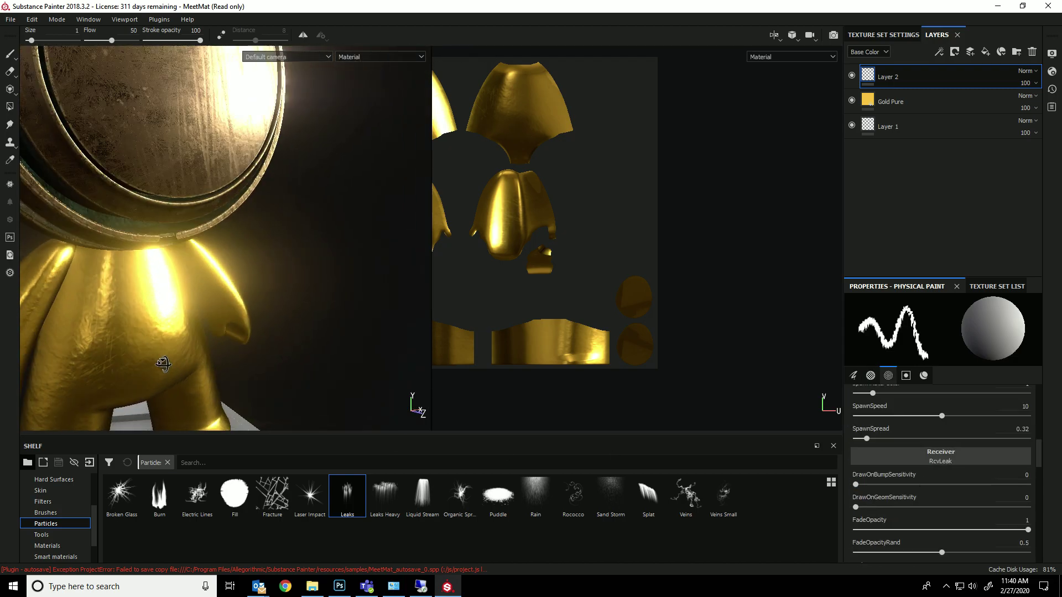
{"action": "middle_click_drag", "start_coordinate": [164, 360], "coordinate": [189, 243], "text": "alt"}
{"action": "left_click_drag", "start_coordinate": [188, 243], "coordinate": [177, 233], "text": "alt"}
{"action": "right_click_drag", "start_coordinate": [177, 232], "coordinate": [205, 290], "text": "alt"}
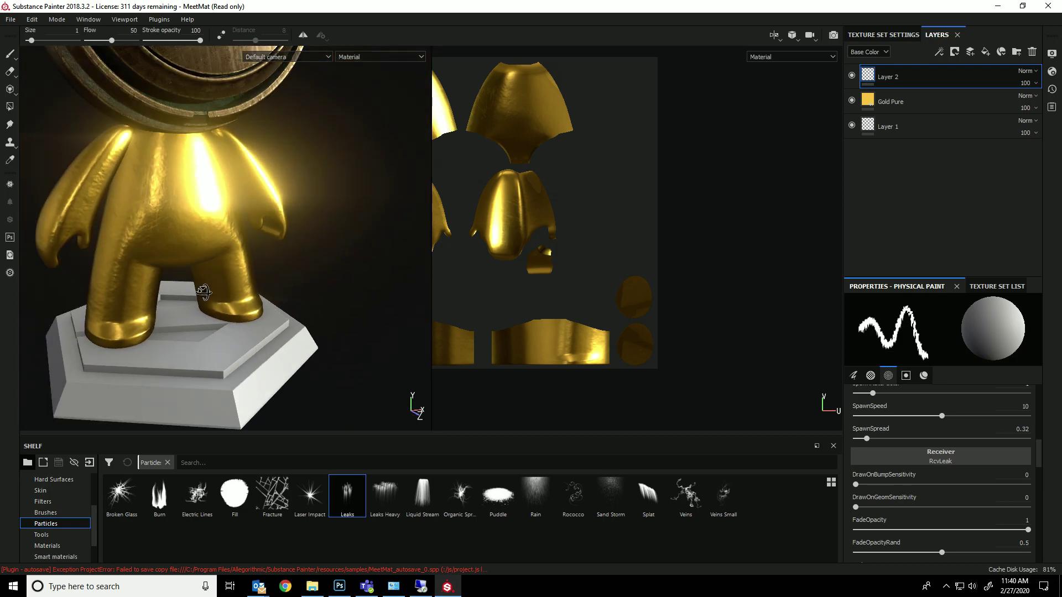
{"action": "left_click_drag", "start_coordinate": [204, 290], "coordinate": [208, 229], "text": "alt"}
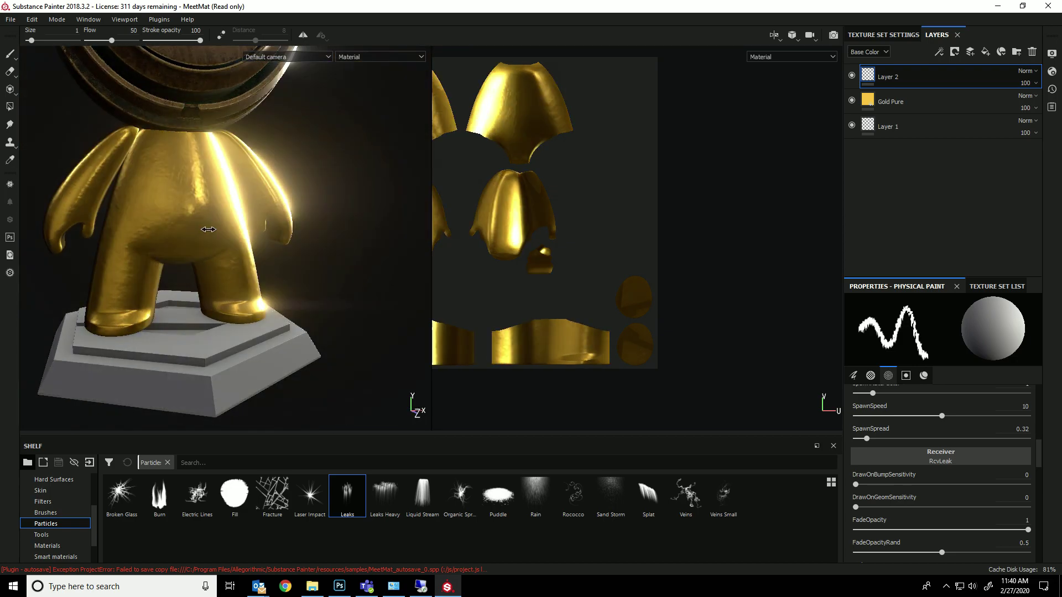
{"action": "left_click", "coordinate": [979, 286]}
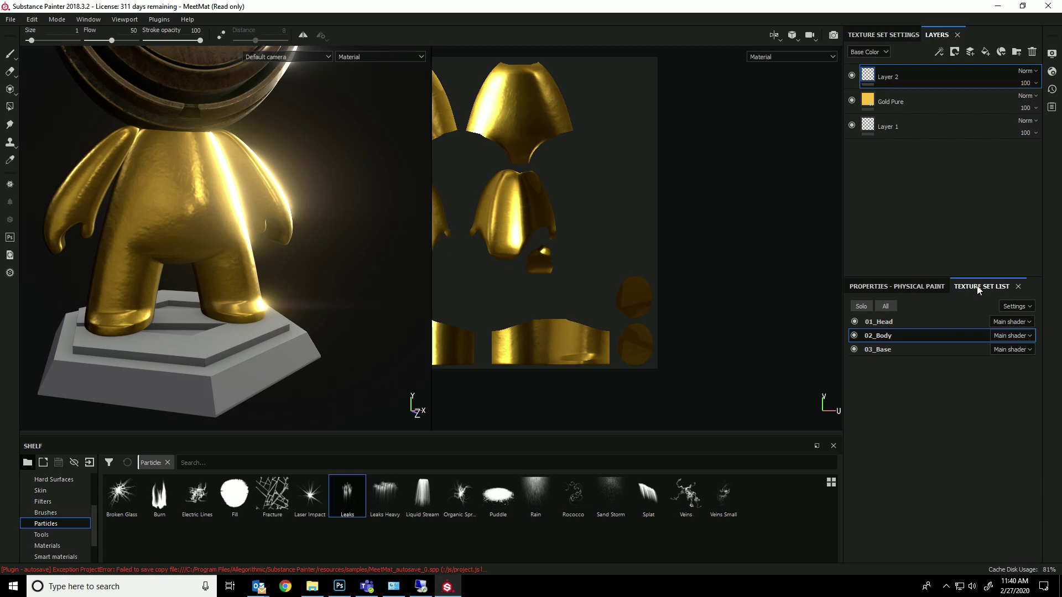
{"action": "left_click", "coordinate": [879, 349]}
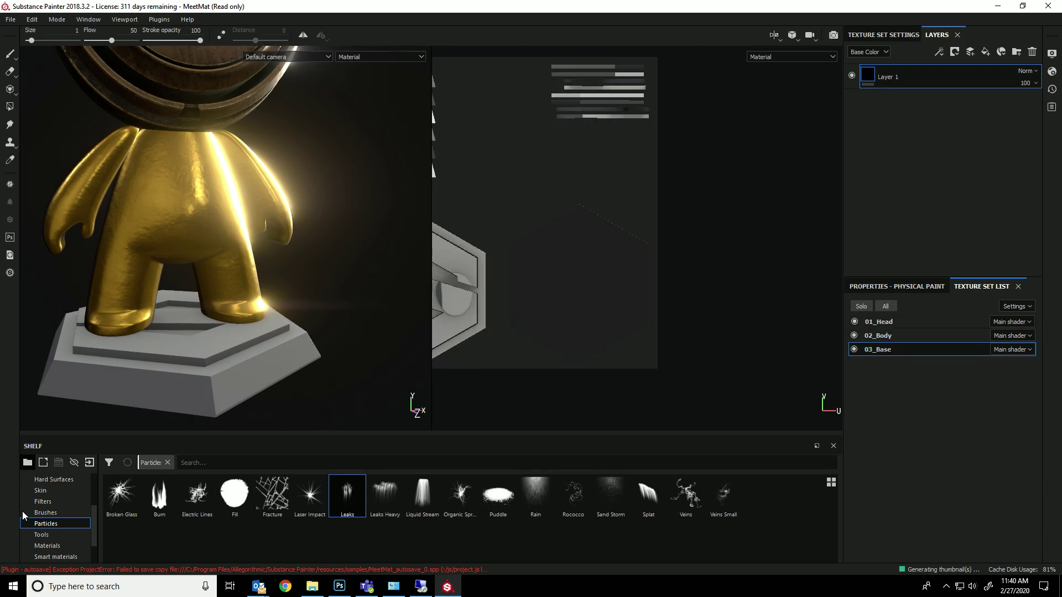
Find the Steel Gun Matte smart material and apply it to the pedestal
{"action": "scroll", "coordinate": [52, 528], "scroll_direction": "down", "scroll_amount": 1}
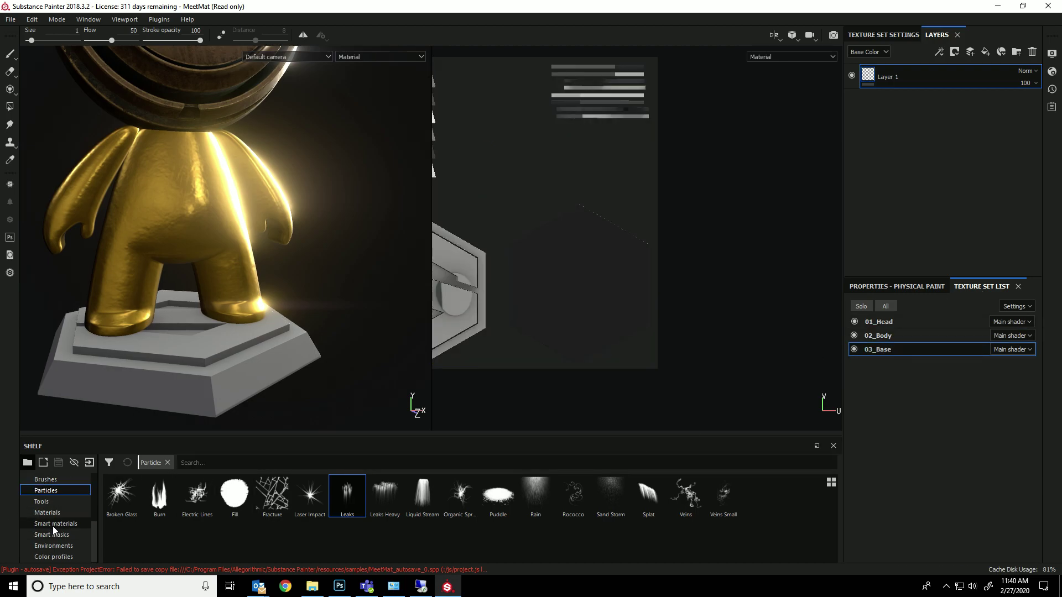
{"action": "left_click", "coordinate": [52, 525]}
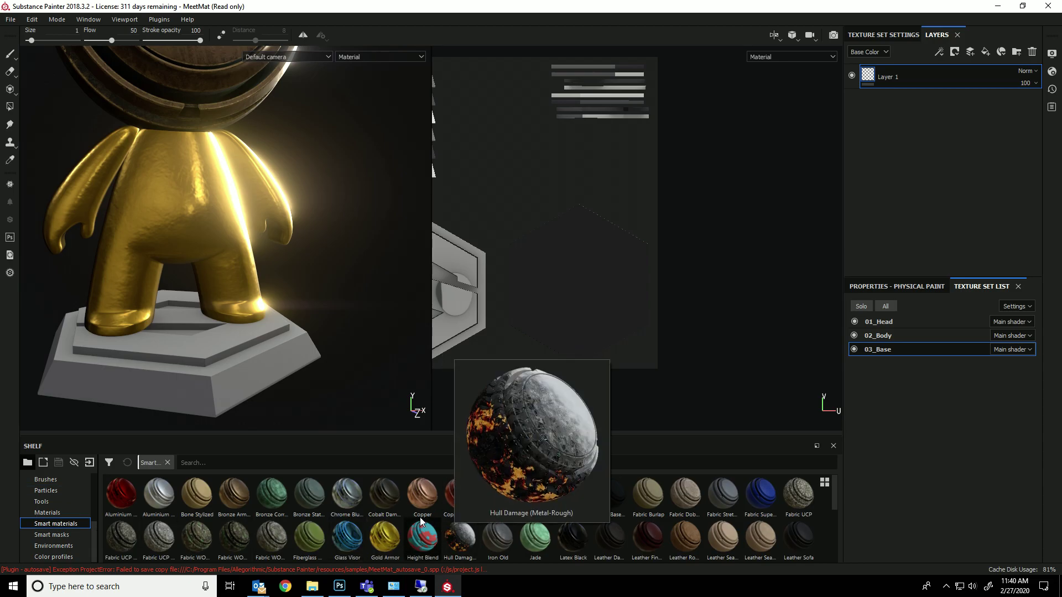
{"action": "mouse_move", "coordinate": [397, 497]}
{"action": "scroll", "coordinate": [392, 495], "scroll_direction": "down", "scroll_amount": 2}
{"action": "scroll", "coordinate": [387, 503], "scroll_direction": "down", "scroll_amount": 1}
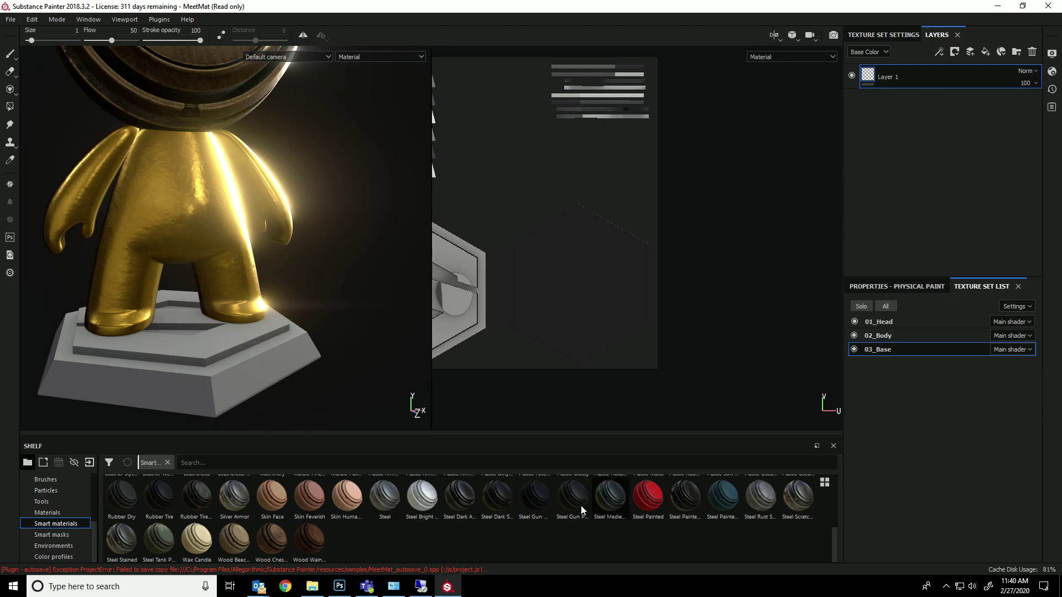
{"action": "left_click_drag", "start_coordinate": [542, 496], "coordinate": [244, 338]}
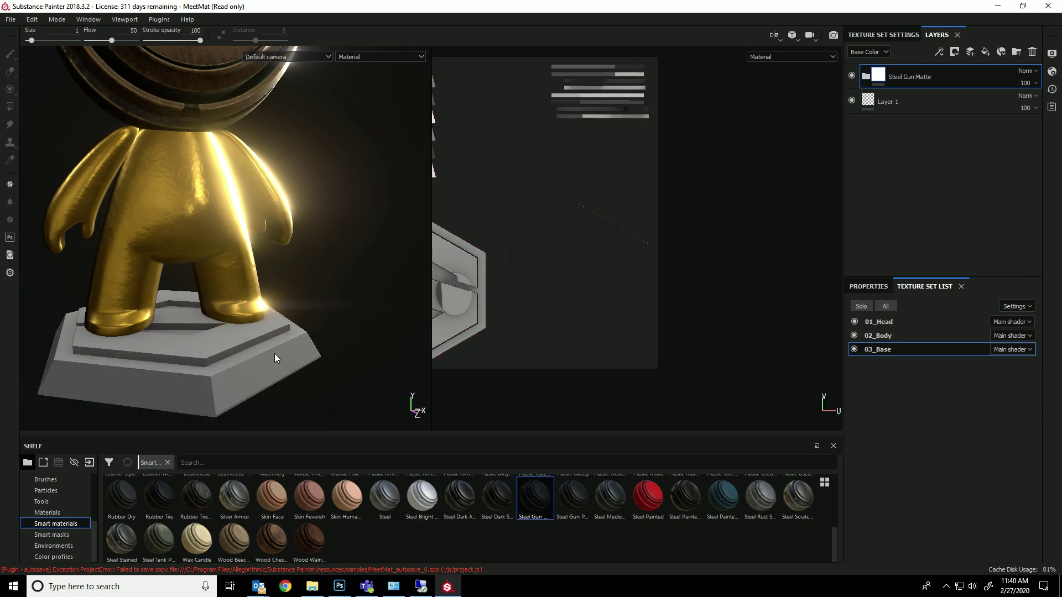
Inspect the pedestal's edges up close and add the Steel smart material above Steel Gun Matte
{"action": "scroll", "coordinate": [271, 379], "scroll_direction": "down", "scroll_amount": 4}
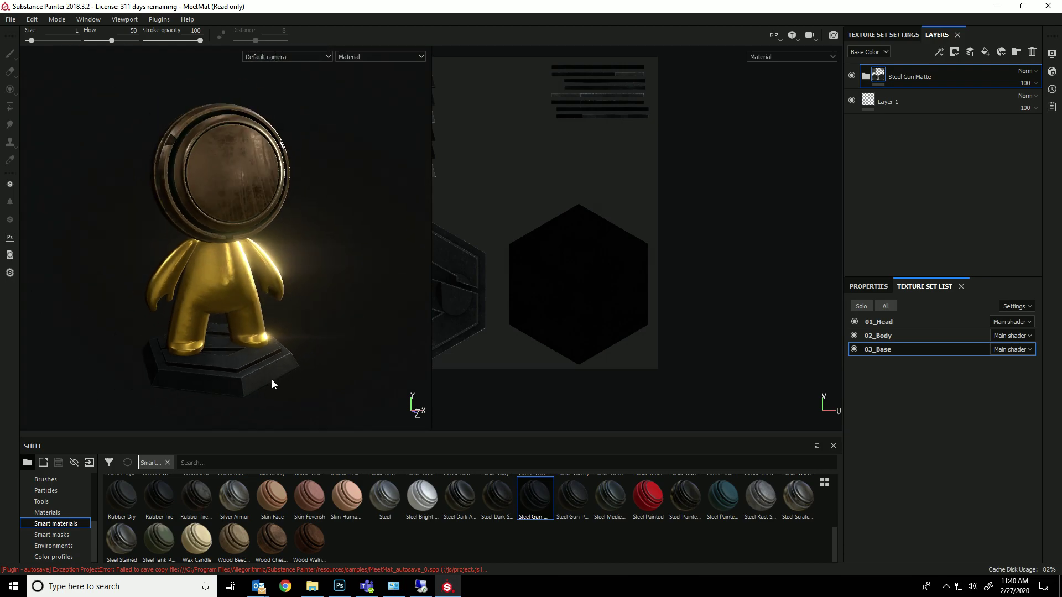
{"action": "scroll", "coordinate": [273, 382], "scroll_direction": "up", "scroll_amount": 7}
{"action": "left_click_drag", "start_coordinate": [275, 383], "coordinate": [373, 378], "text": "alt"}
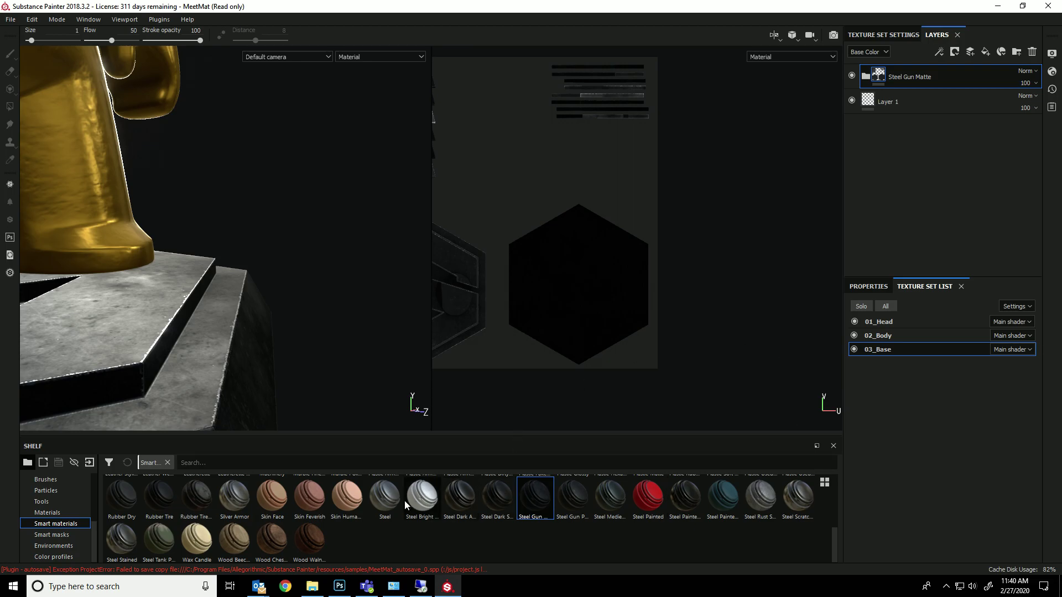
{"action": "mouse_move", "coordinate": [389, 505]}
{"action": "mouse_move", "coordinate": [387, 505]}
{"action": "left_mouse_down"}
{"action": "mouse_move", "coordinate": [210, 316]}
{"action": "mouse_move", "coordinate": [230, 340]}
{"action": "left_mouse_up"}
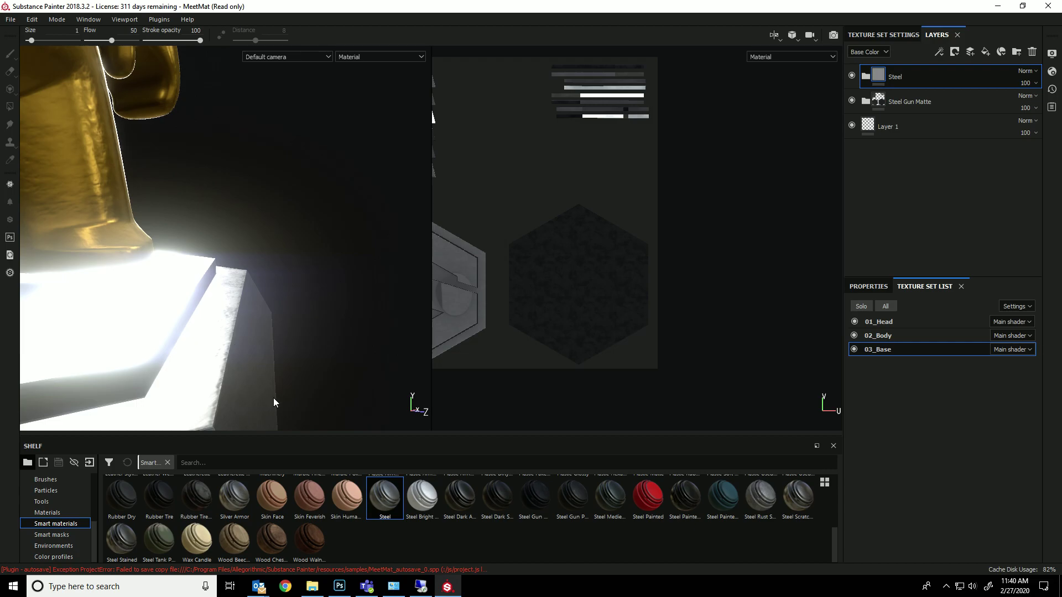
{"action": "left_click_drag", "start_coordinate": [273, 397], "coordinate": [294, 388], "text": "alt"}
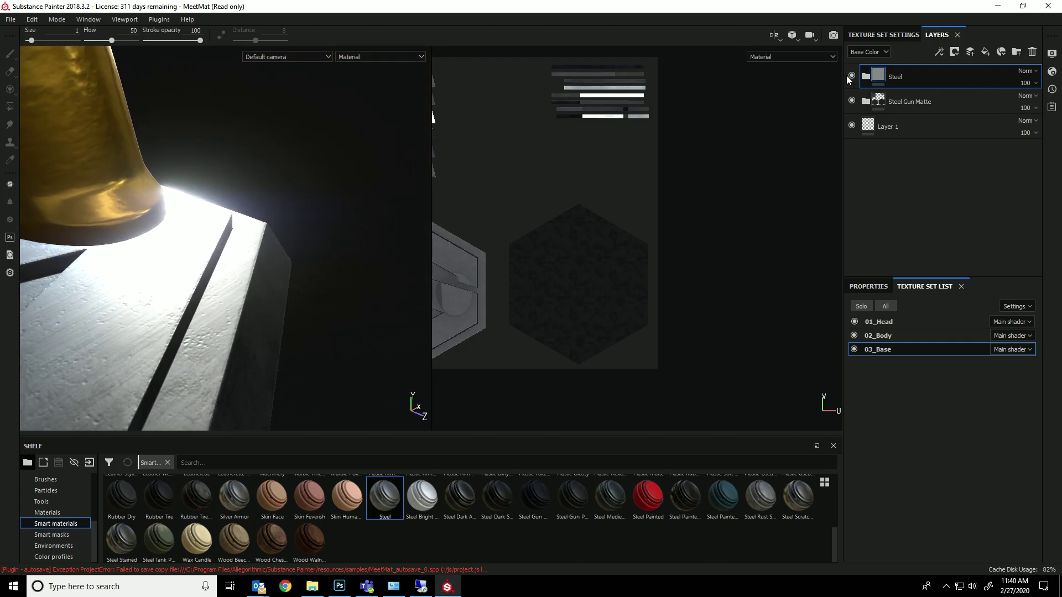
Try a pure white base color on the Edges layer inside the Steel material
{"action": "left_click", "coordinate": [867, 79]}
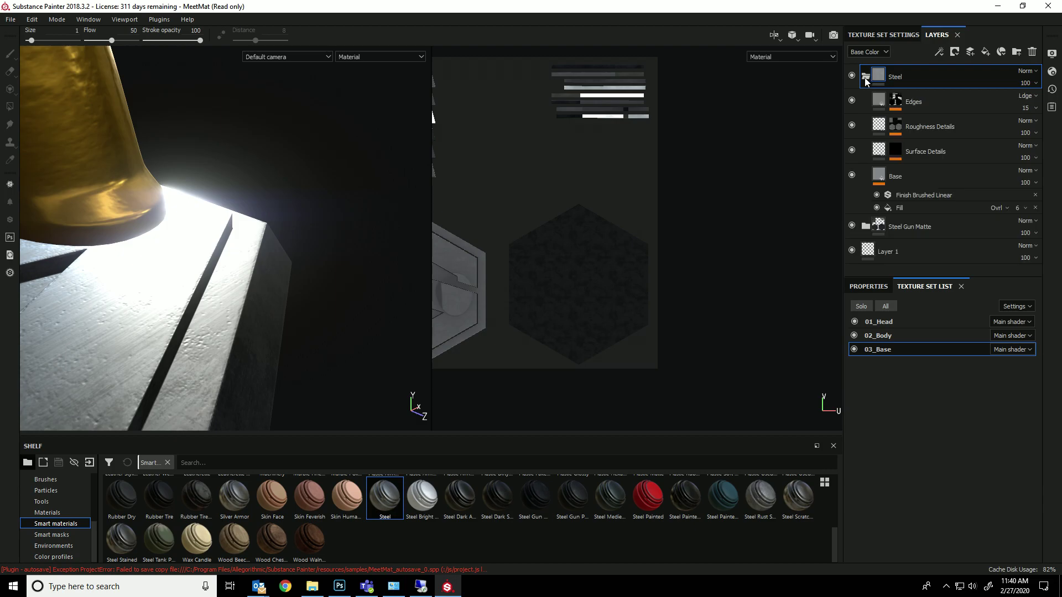
{"action": "left_click", "coordinate": [879, 103]}
{"action": "left_click", "coordinate": [891, 286]}
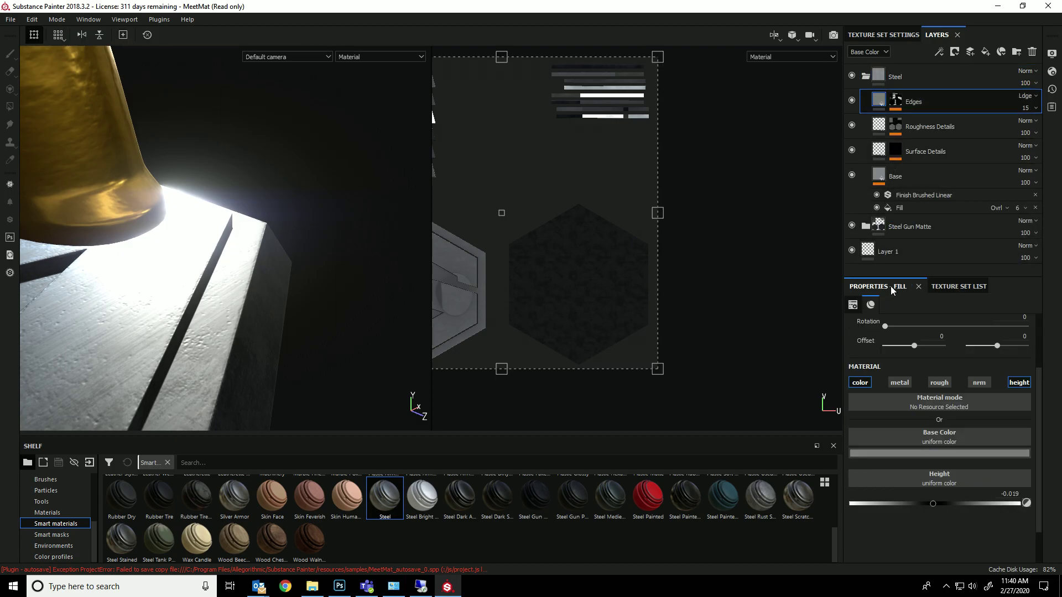
{"action": "left_click", "coordinate": [912, 456]}
{"action": "left_click", "coordinate": [913, 499]}
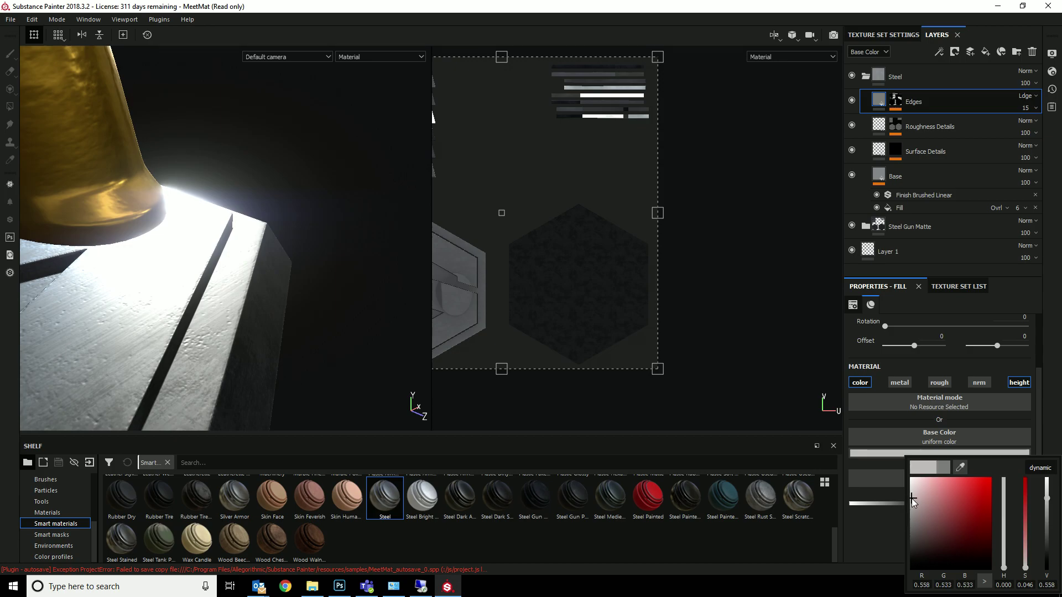
{"action": "left_click_drag", "start_coordinate": [914, 500], "coordinate": [912, 475]}
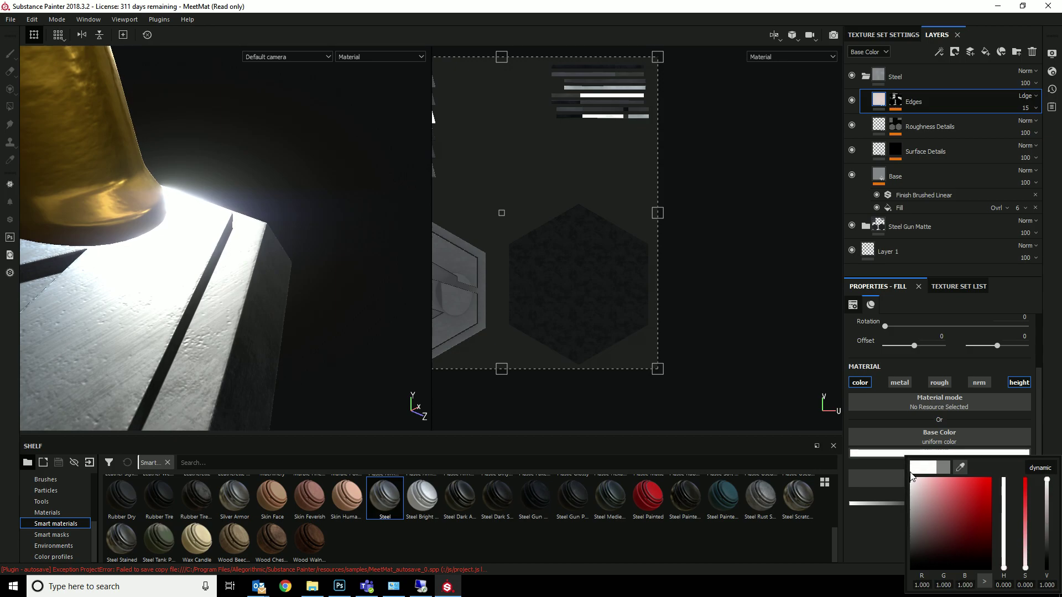
Set the base color of the Steel material's Base layer to a light steel blue (R 0.415, G 0.527, B 0.682) and collapse the folder
{"action": "left_click", "coordinate": [889, 176]}
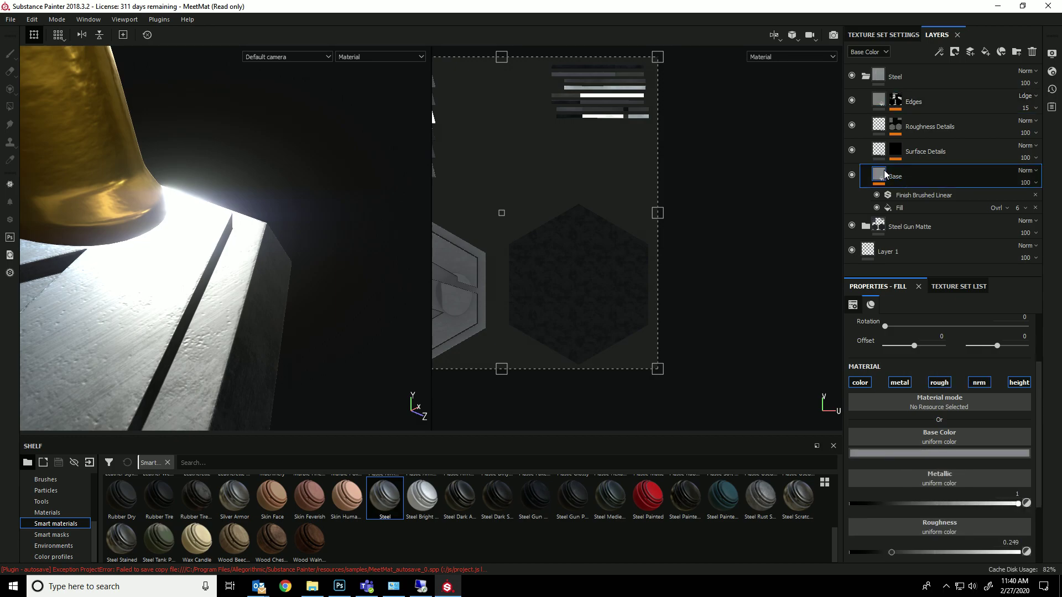
{"action": "left_click", "coordinate": [908, 452]}
{"action": "left_click", "coordinate": [901, 431]}
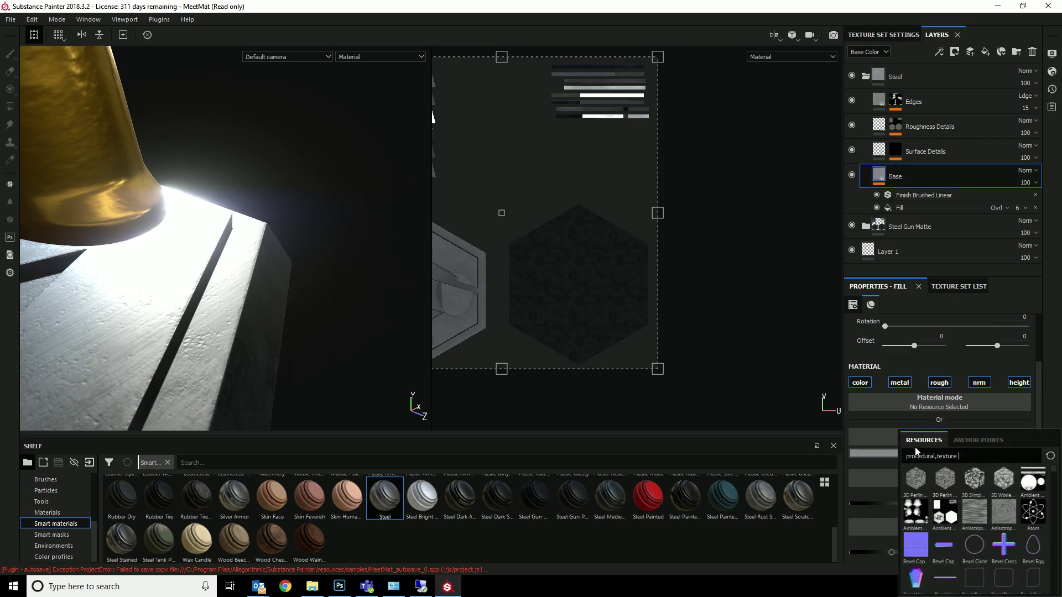
{"action": "left_click", "coordinate": [888, 453]}
{"action": "left_click", "coordinate": [910, 490]}
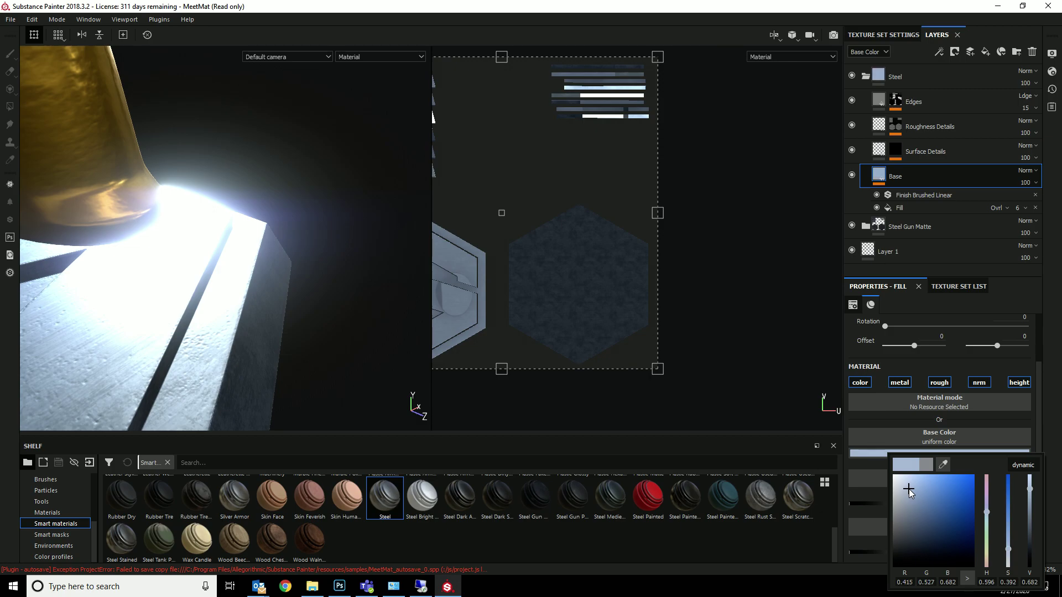
{"action": "mouse_move", "coordinate": [308, 308]}
{"action": "left_mouse_down", "text": "alt"}
{"action": "mouse_move", "coordinate": [249, 301]}
{"action": "mouse_move", "coordinate": [299, 324]}
{"action": "left_mouse_up", "text": "alt"}
{"action": "left_click", "coordinate": [866, 76]}
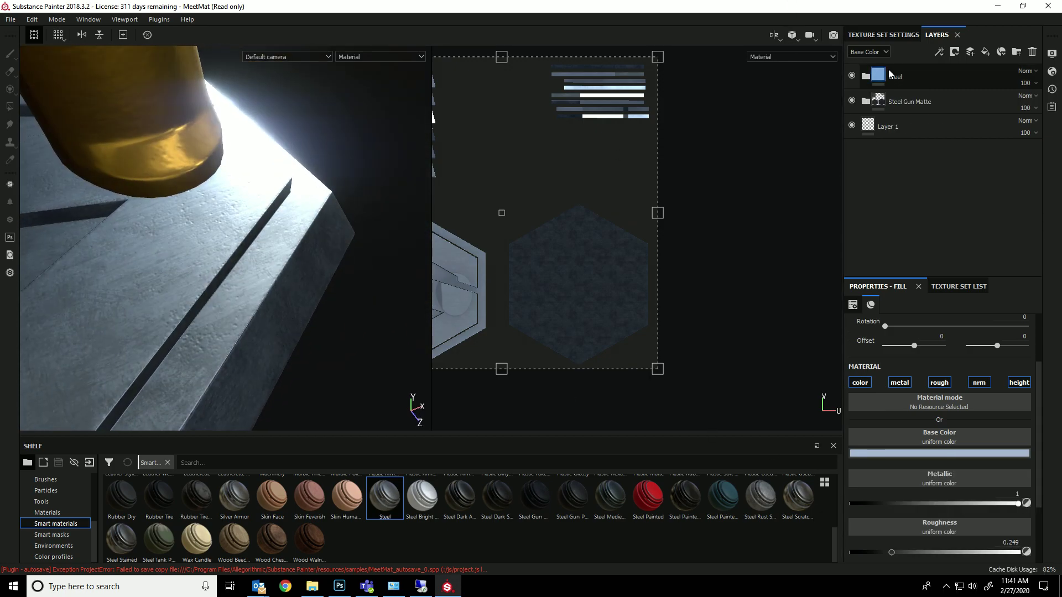
Apply the Edges Uber smart mask to the Steel folder
{"action": "left_click", "coordinate": [64, 537]}
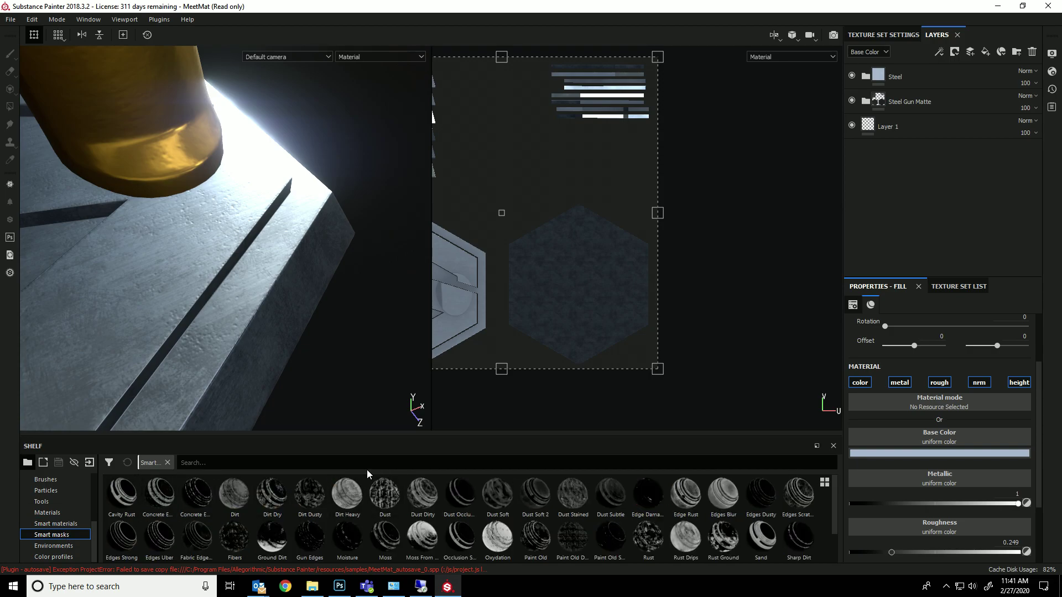
{"action": "scroll", "coordinate": [310, 504], "scroll_direction": "down", "scroll_amount": 1}
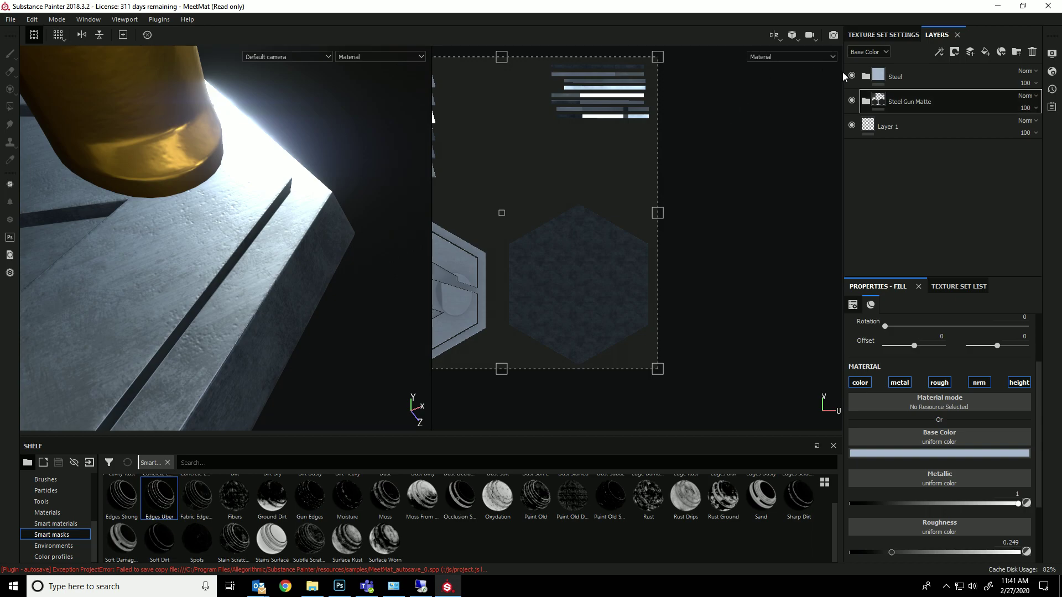
{"action": "left_click_drag", "start_coordinate": [879, 59], "coordinate": [912, 82]}
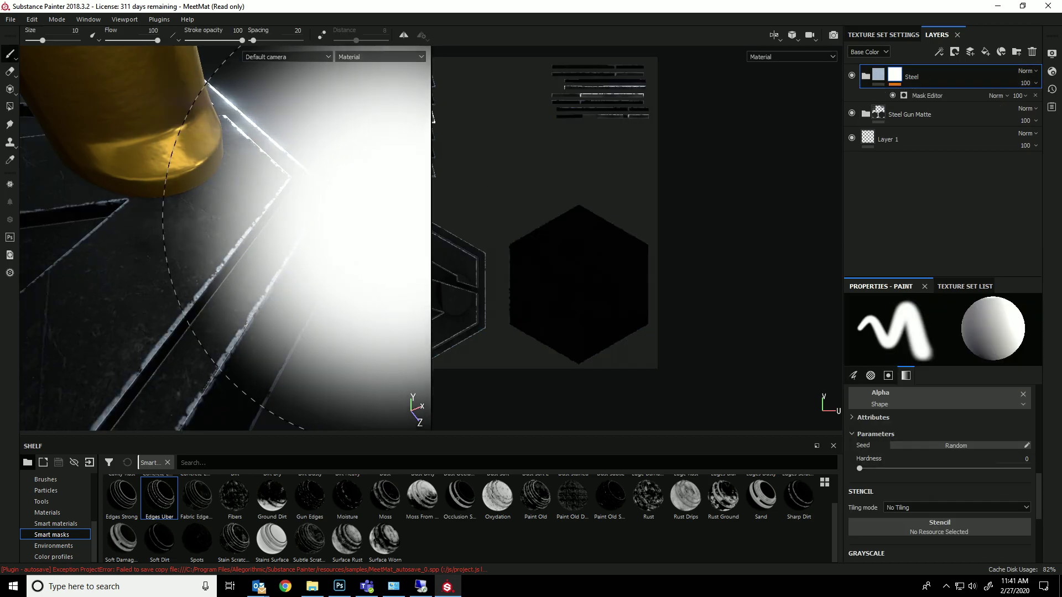
Lower the Steel folder's opacity to 53 to soften the pedestal's edge wear, and compare the result by toggling the folder's visibility
{"action": "mouse_move", "coordinate": [324, 180]}
{"action": "left_mouse_down", "text": "alt"}
{"action": "mouse_move", "coordinate": [294, 149]}
{"action": "mouse_move", "coordinate": [317, 140]}
{"action": "left_mouse_up", "text": "alt"}
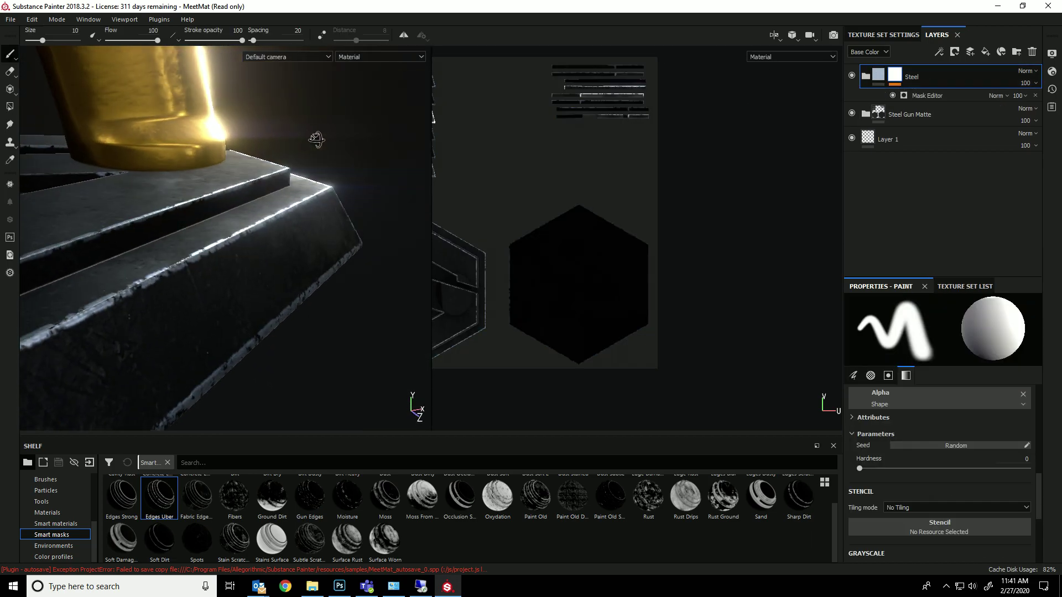
{"action": "mouse_move", "coordinate": [289, 343]}
{"action": "left_mouse_down", "text": "alt"}
{"action": "mouse_move", "coordinate": [346, 403]}
{"action": "mouse_move", "coordinate": [325, 387]}
{"action": "mouse_move", "coordinate": [210, 359]}
{"action": "mouse_move", "coordinate": [237, 340]}
{"action": "mouse_move", "coordinate": [277, 351]}
{"action": "left_mouse_up", "text": "alt"}
{"action": "left_click", "coordinate": [1035, 82]}
{"action": "left_click", "coordinate": [1019, 96]}
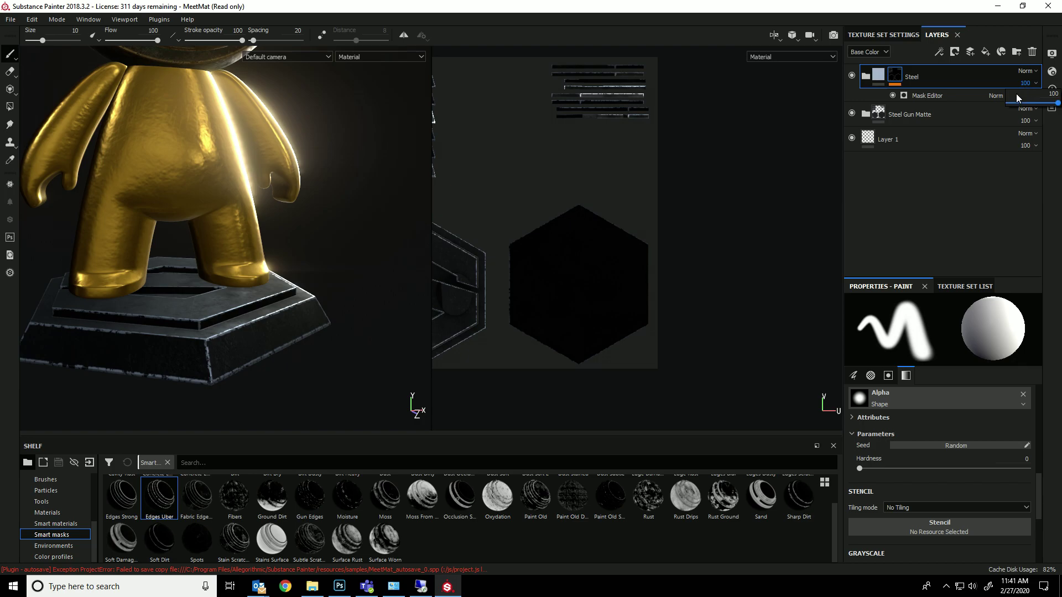
{"action": "left_click", "coordinate": [1023, 104]}
{"action": "left_click", "coordinate": [1025, 106]}
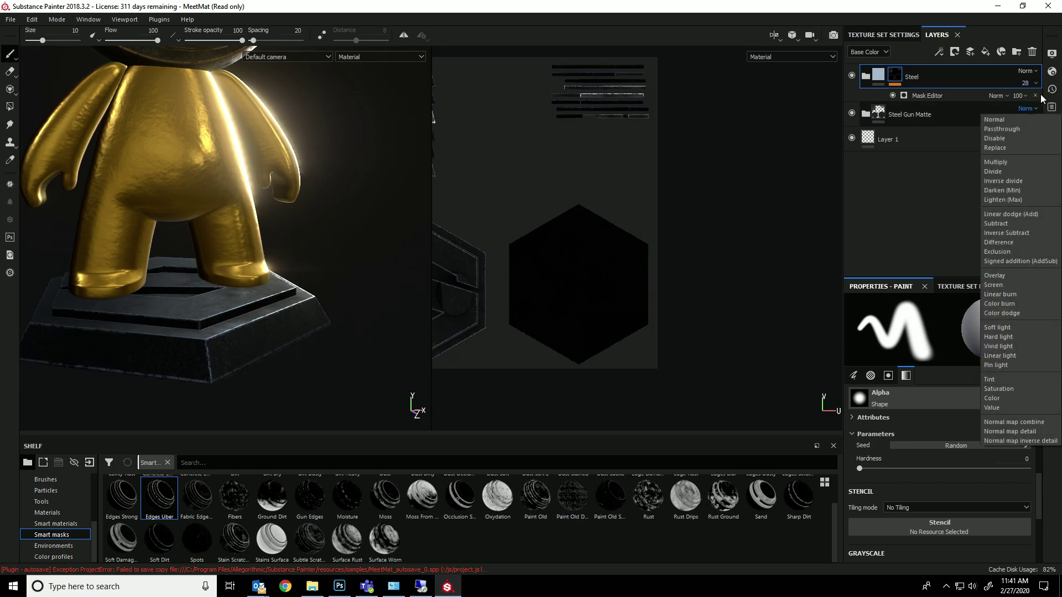
{"action": "left_click", "coordinate": [1036, 85]}
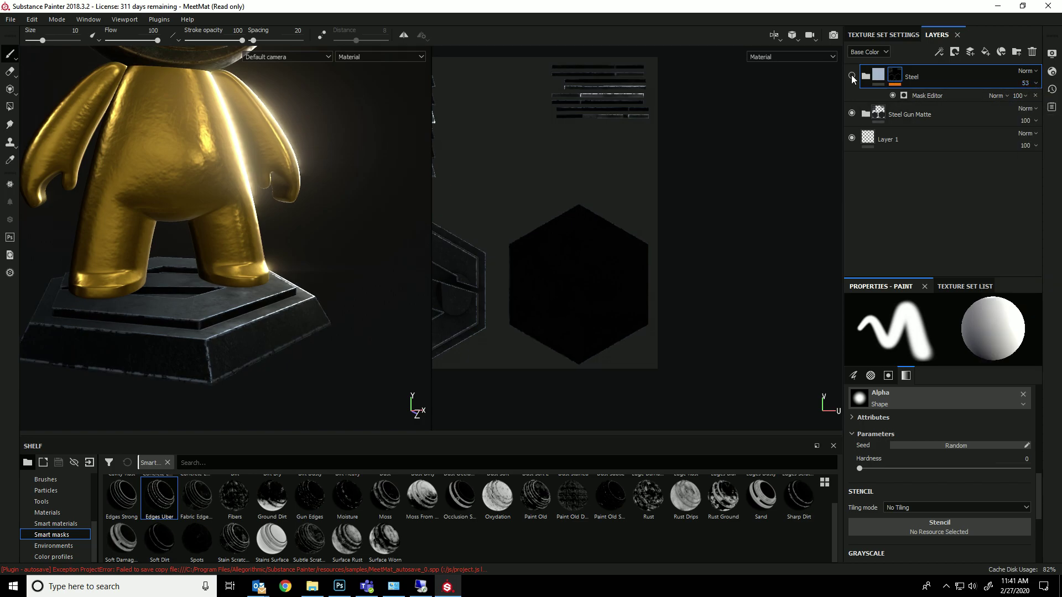
{"action": "left_click", "coordinate": [852, 76]}
Examine the pedestal's edges and the fill and material settings of the Scratches and Metal layers inside Steel Gun Matte
{"action": "left_click_drag", "start_coordinate": [369, 313], "coordinate": [393, 351], "text": "alt"}
{"action": "right_click_drag", "start_coordinate": [393, 350], "coordinate": [336, 346], "text": "shift"}
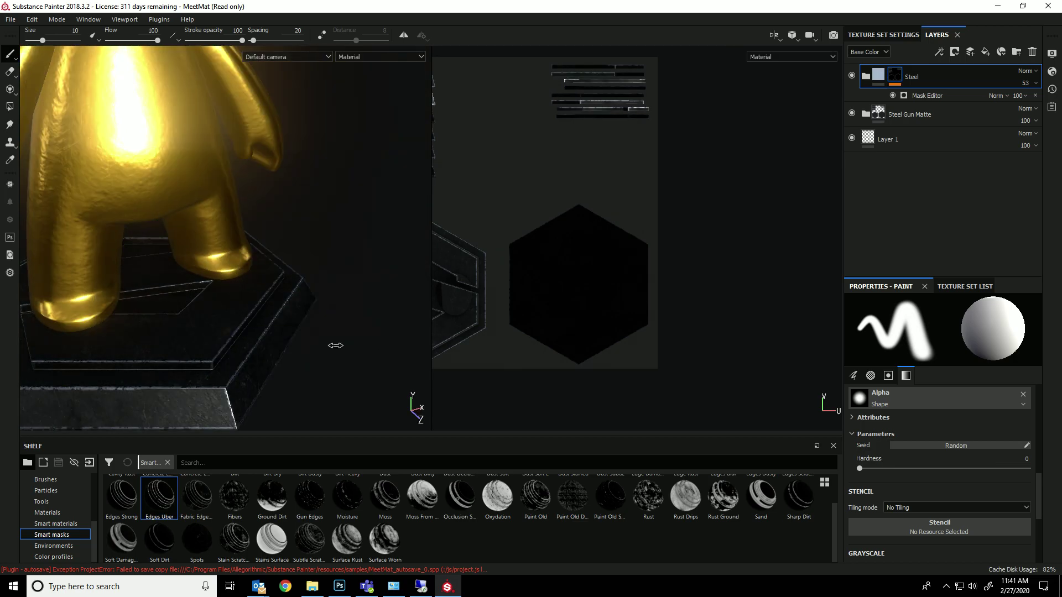
{"action": "left_click_drag", "start_coordinate": [335, 345], "coordinate": [309, 324], "text": "alt"}
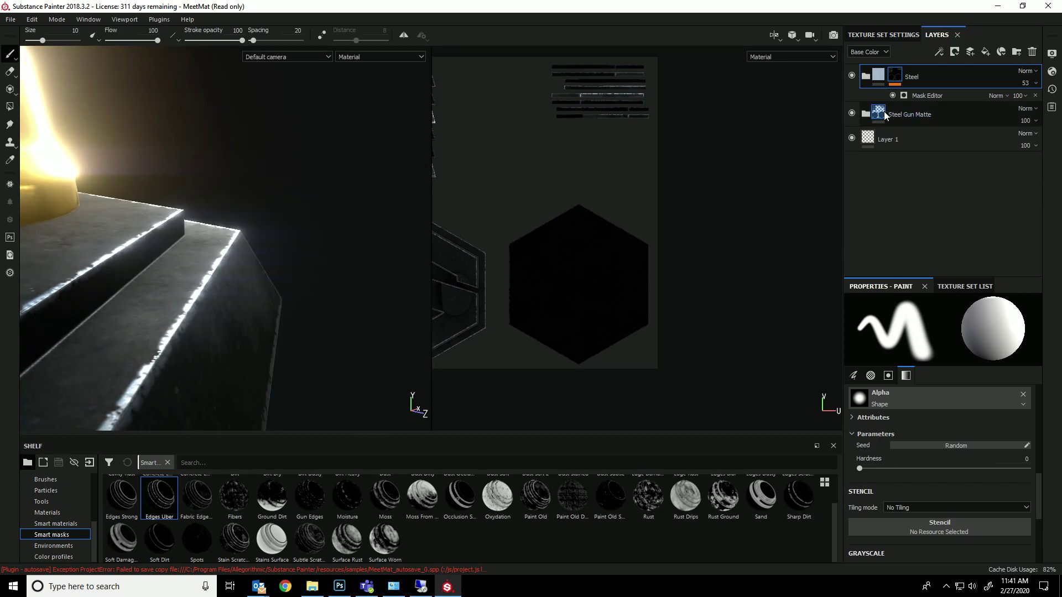
{"action": "left_click", "coordinate": [871, 113]}
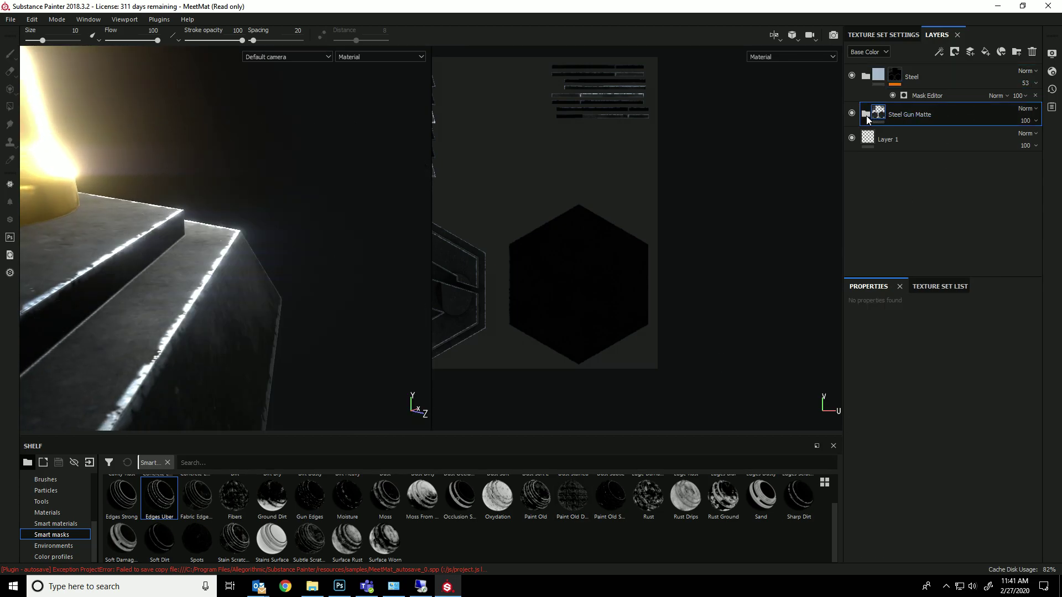
{"action": "left_click", "coordinate": [866, 115]}
{"action": "left_click", "coordinate": [880, 175]}
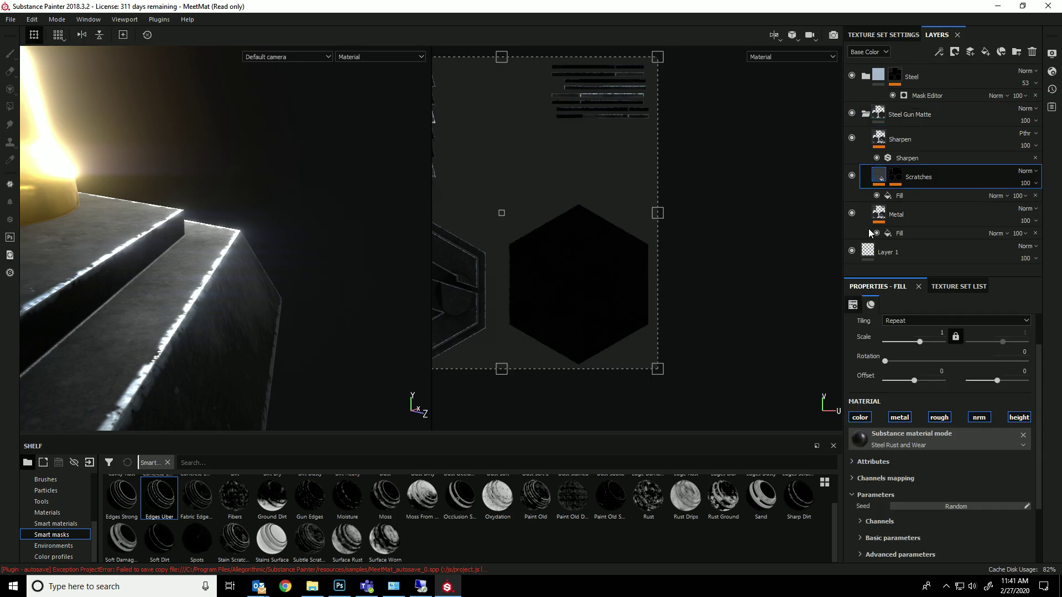
{"action": "left_click", "coordinate": [902, 234]}
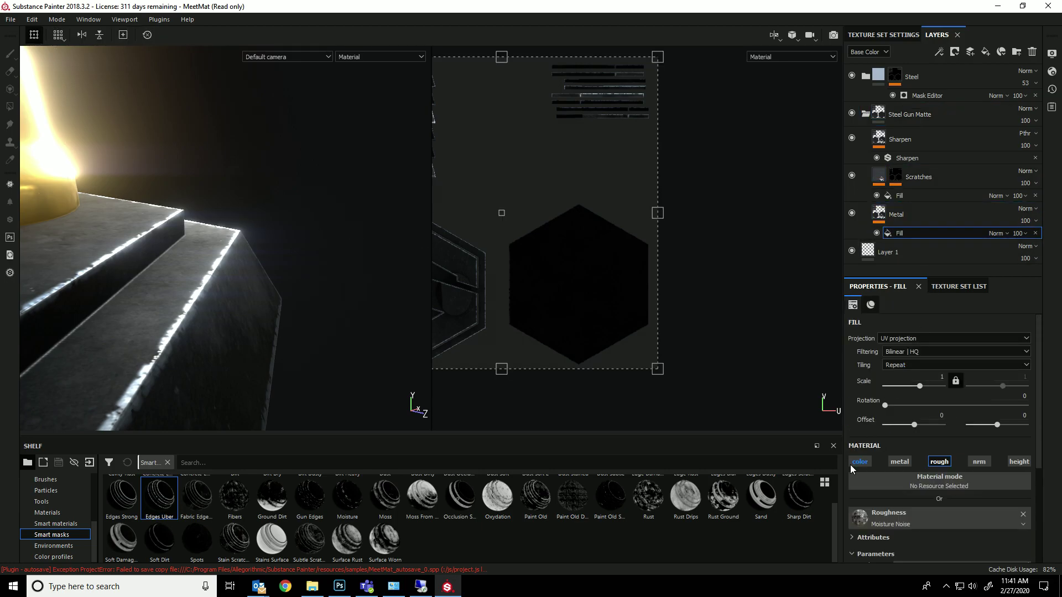
{"action": "scroll", "coordinate": [868, 457], "scroll_direction": "down", "scroll_amount": 4}
{"action": "scroll", "coordinate": [867, 456], "scroll_direction": "up", "scroll_amount": 3}
{"action": "scroll", "coordinate": [867, 456], "scroll_direction": "down", "scroll_amount": 3}
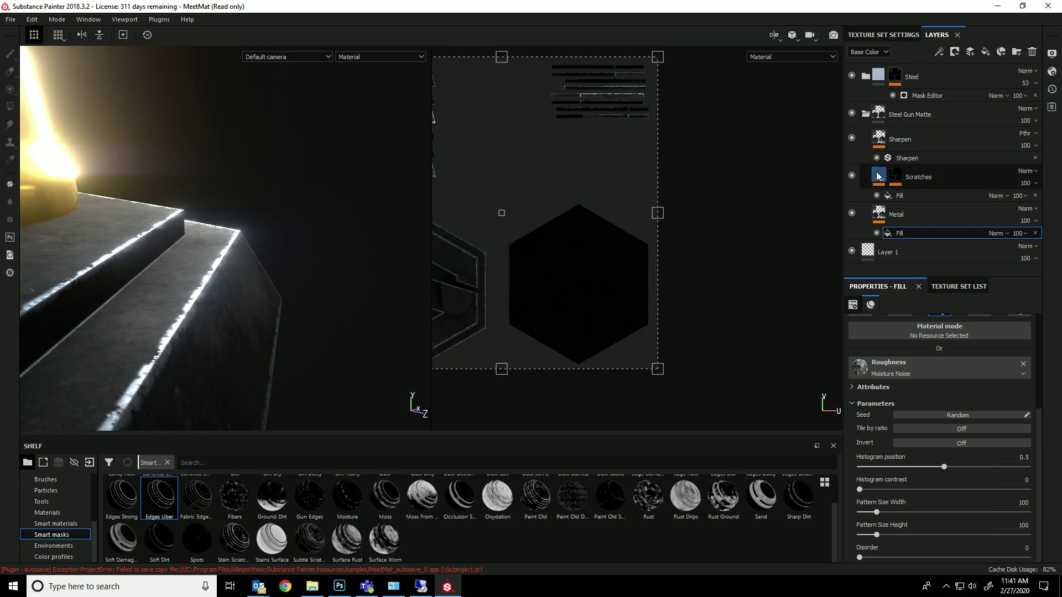
{"action": "left_click", "coordinate": [897, 195]}
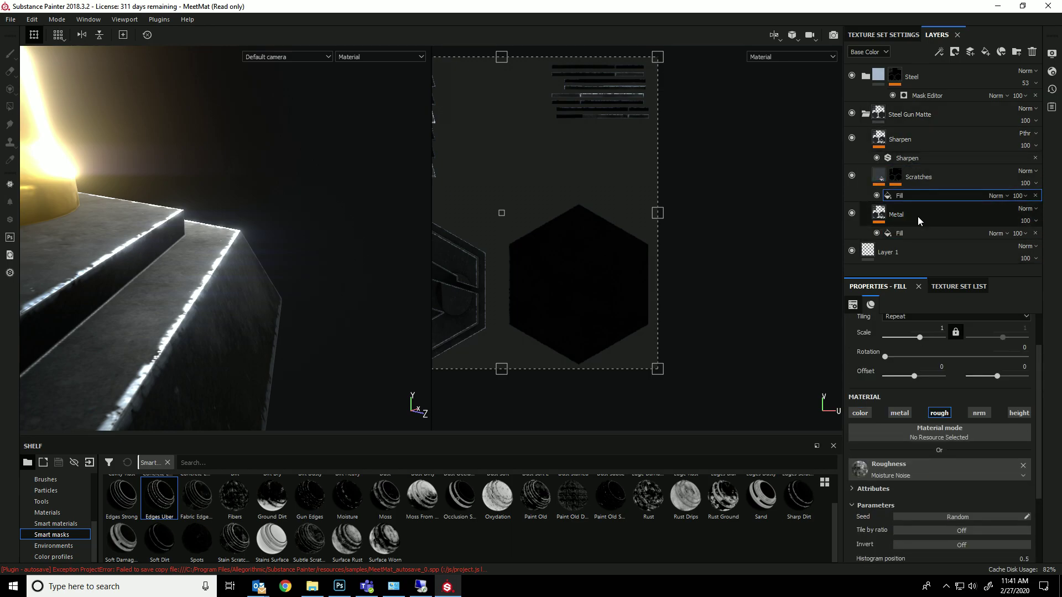
{"action": "left_click", "coordinate": [911, 226]}
{"action": "scroll", "coordinate": [859, 408], "scroll_direction": "down", "scroll_amount": 1}
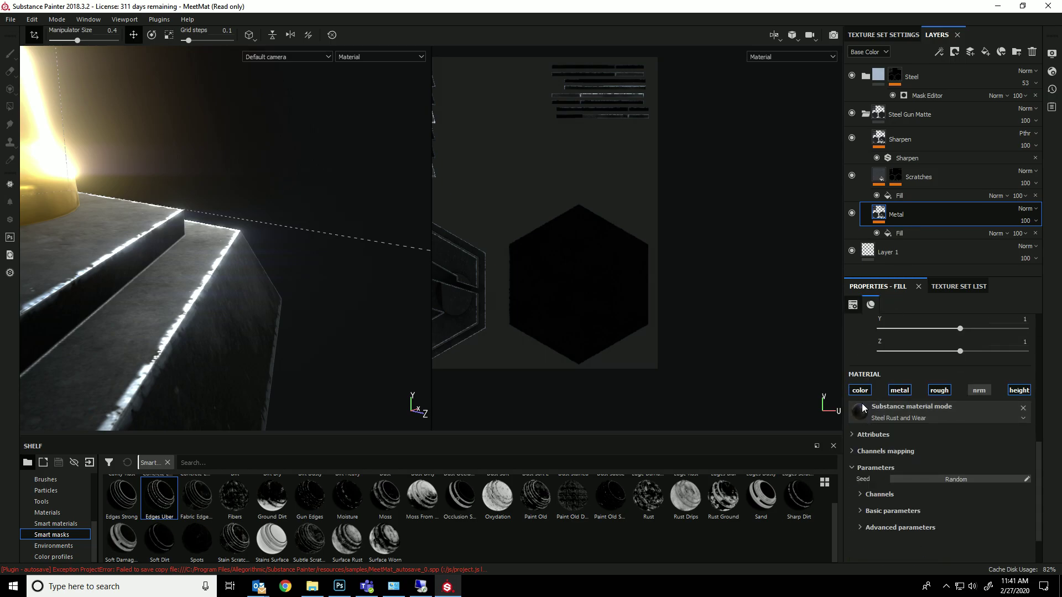
{"action": "scroll", "coordinate": [861, 403], "scroll_direction": "up", "scroll_amount": 6}
{"action": "scroll", "coordinate": [860, 401], "scroll_direction": "down", "scroll_amount": 6}
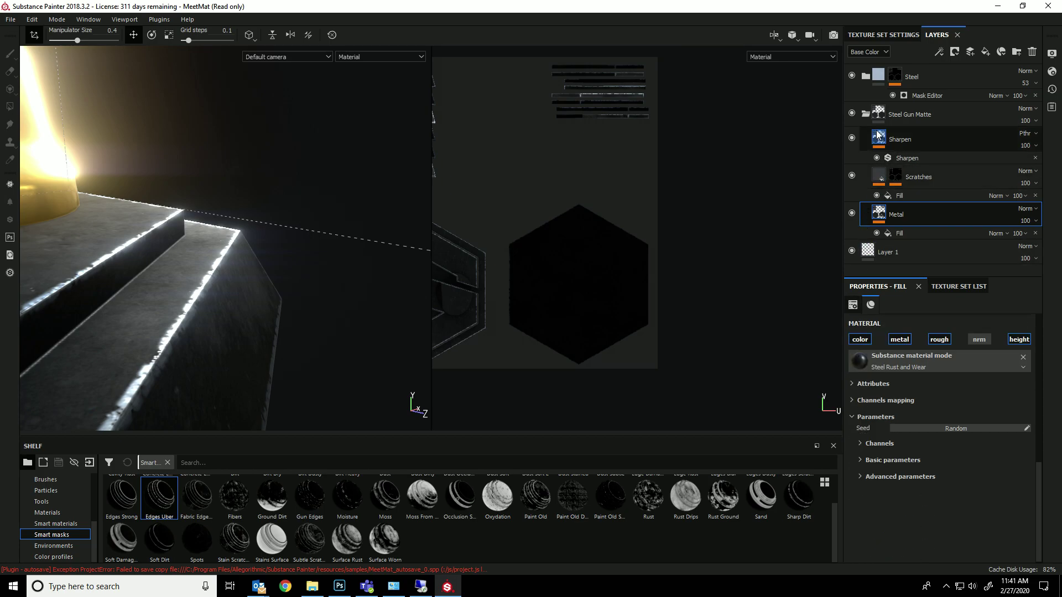
Recheck the Scratches layer, the Metal layer and its roughness fill, and collapse the Steel Gun Matte folder
{"action": "left_click", "coordinate": [878, 75]}
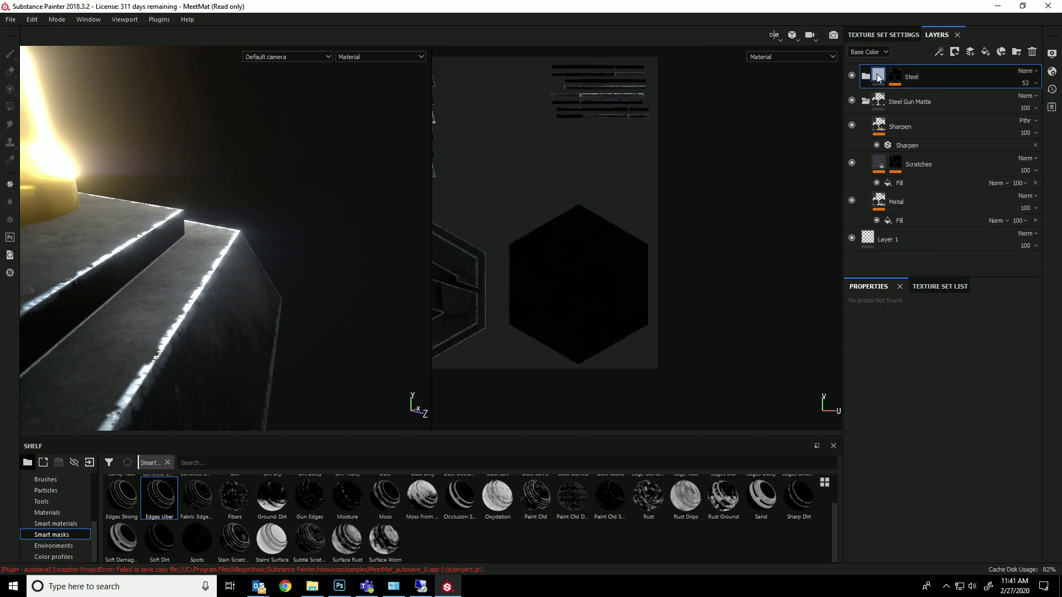
{"action": "left_click", "coordinate": [866, 100]}
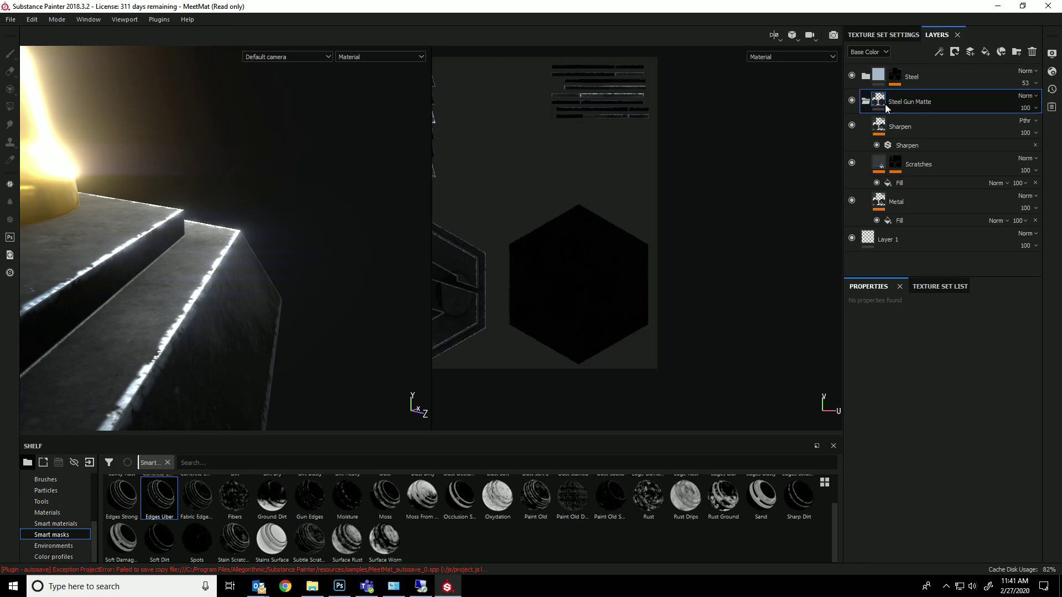
{"action": "left_click", "coordinate": [880, 166]}
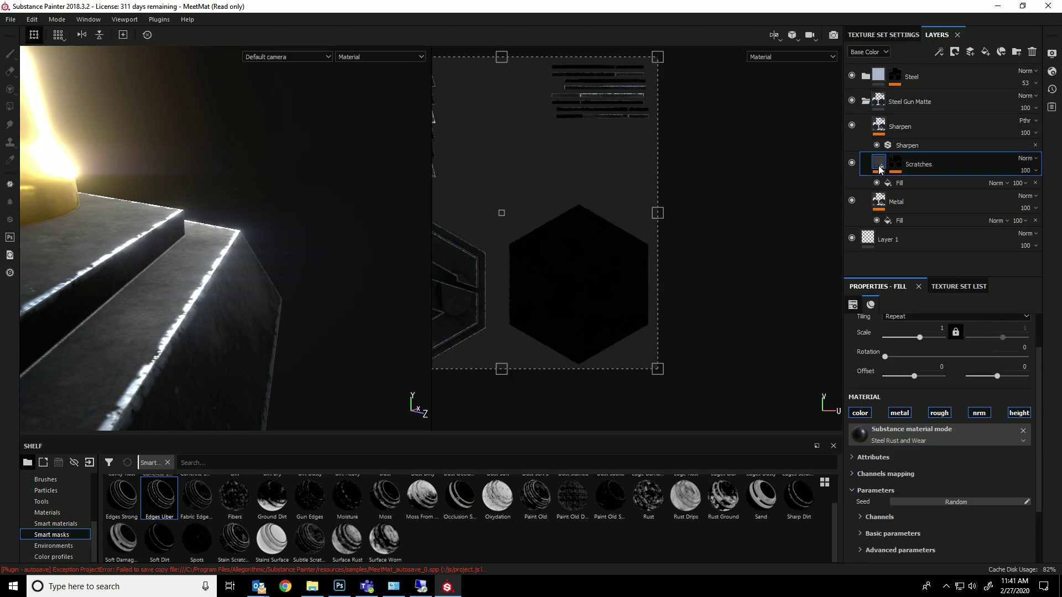
{"action": "left_click", "coordinate": [880, 200]}
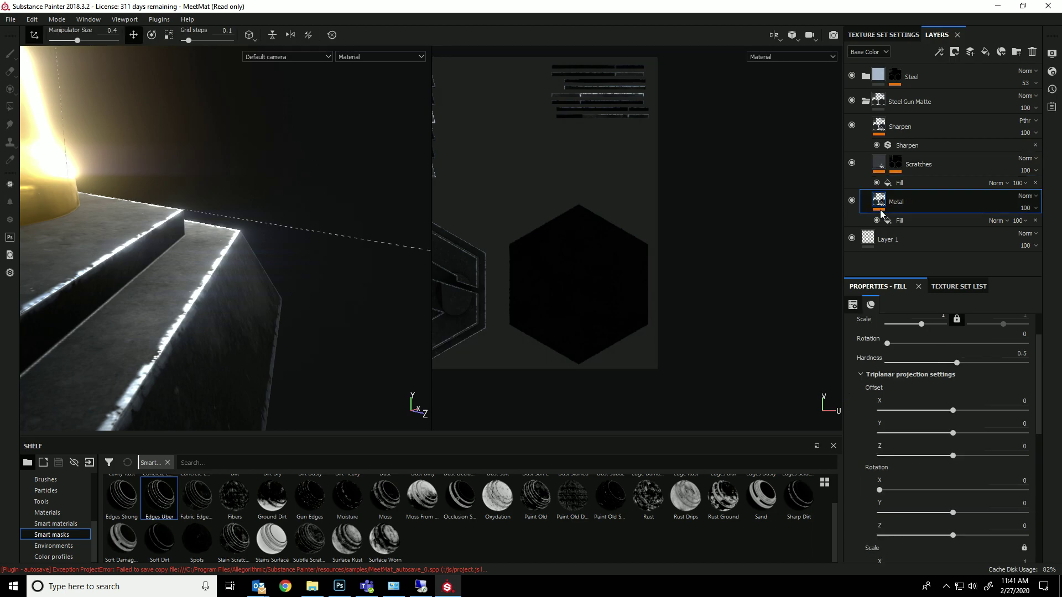
{"action": "left_click", "coordinate": [899, 220]}
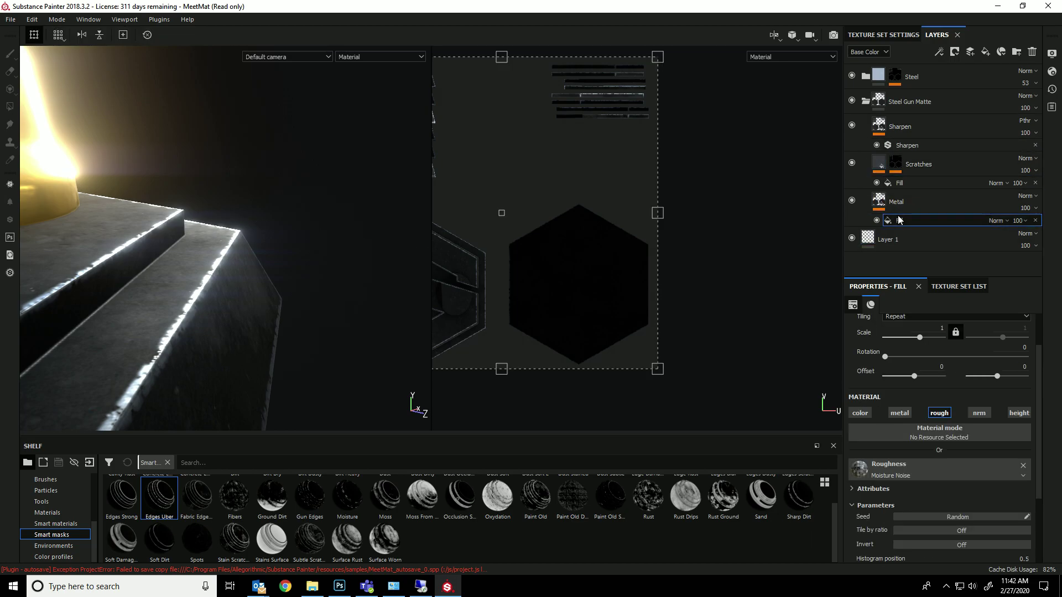
{"action": "scroll", "coordinate": [909, 372], "scroll_direction": "up", "scroll_amount": 3}
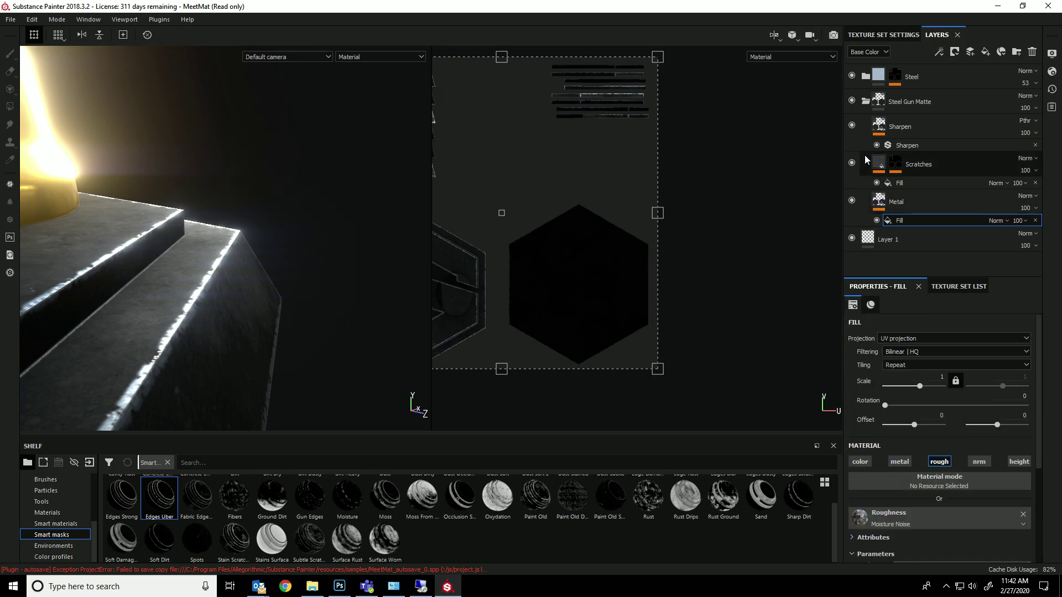
{"action": "left_click", "coordinate": [866, 101]}
Add the Dirt smart material to the pedestal above the Steel folder
{"action": "middle_click_drag", "start_coordinate": [327, 192], "coordinate": [384, 227], "text": "alt"}
{"action": "left_click_drag", "start_coordinate": [385, 227], "coordinate": [203, 322], "text": "alt"}
{"action": "middle_click_drag", "start_coordinate": [310, 269], "coordinate": [362, 266], "text": "alt"}
{"action": "left_click_drag", "start_coordinate": [249, 310], "coordinate": [331, 282], "text": "alt"}
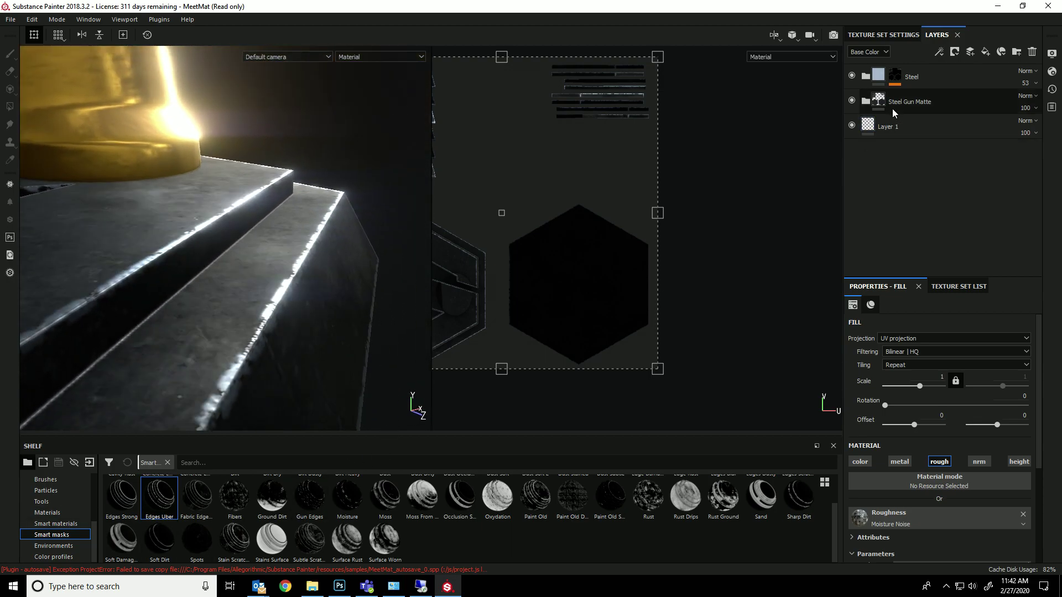
{"action": "left_click", "coordinate": [55, 524]}
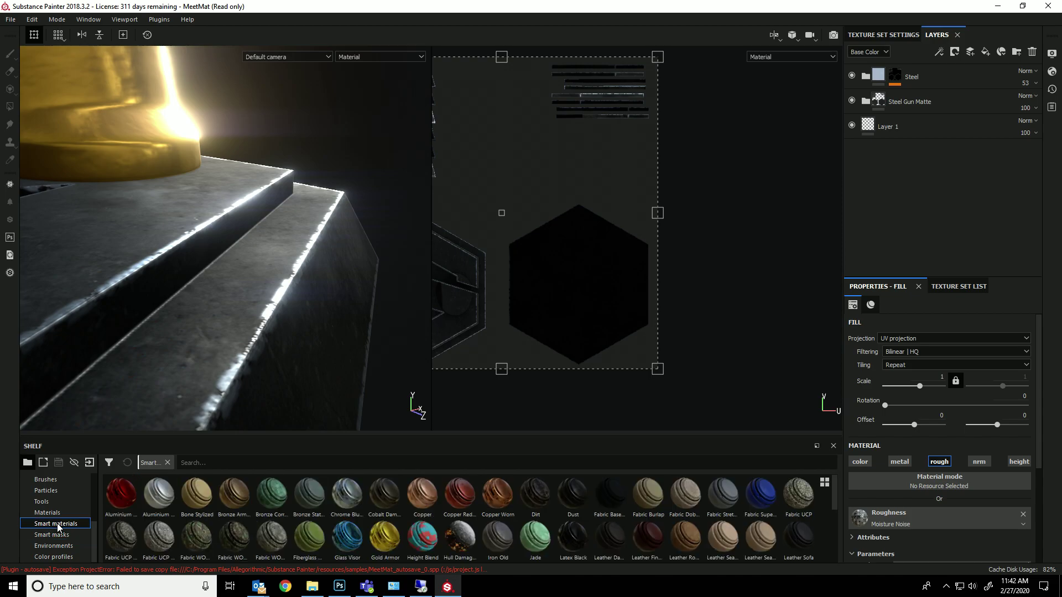
{"action": "left_click", "coordinate": [913, 81]}
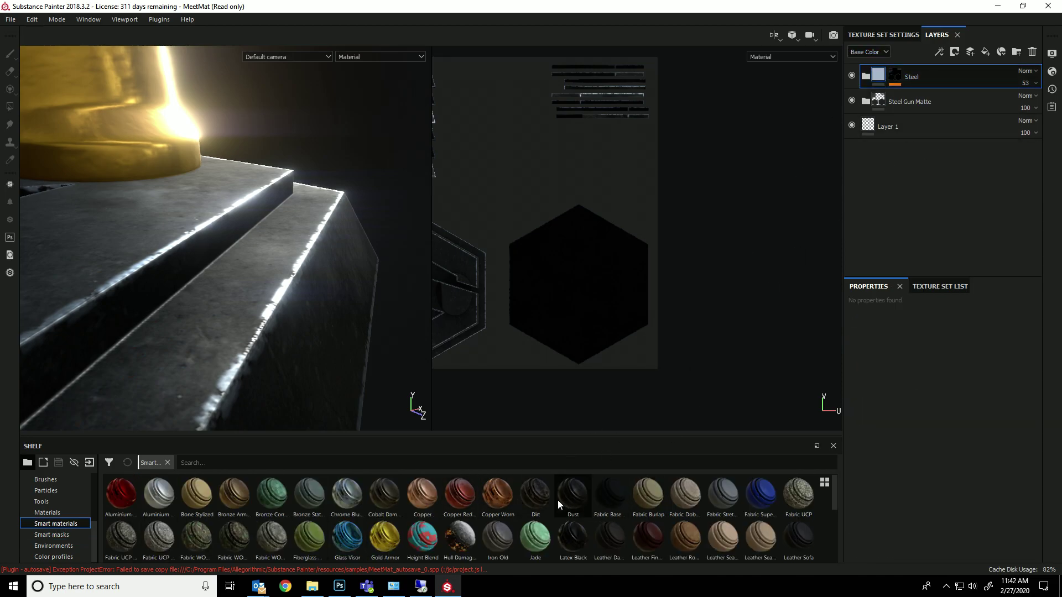
{"action": "left_click_drag", "start_coordinate": [533, 494], "coordinate": [284, 224]}
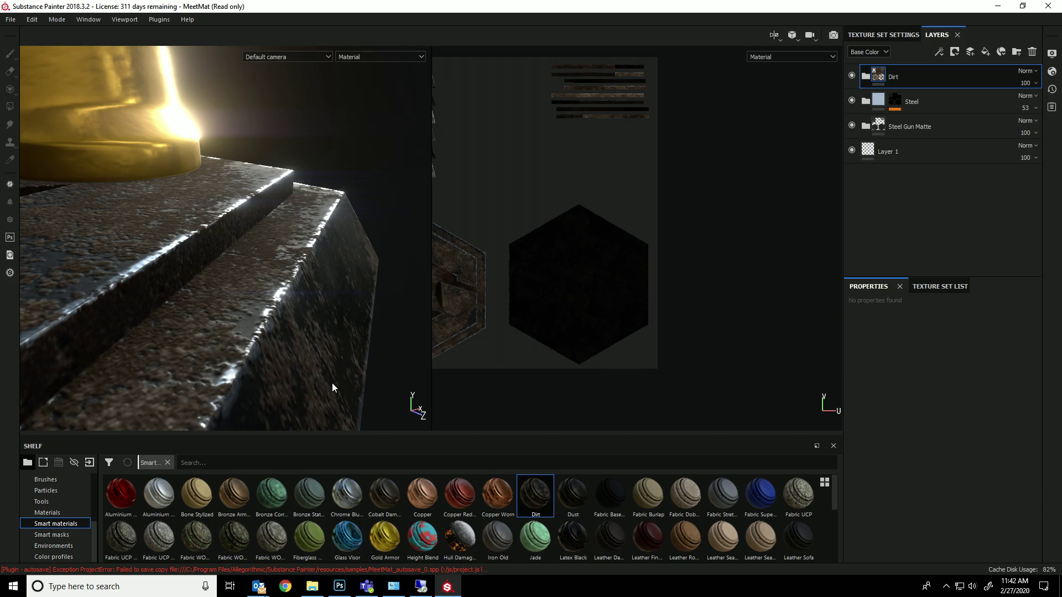
Apply the Dust Occlusion smart mask to the Dirt folder and compare the pedestal with the dirt hidden and shown
{"action": "left_click", "coordinate": [66, 535]}
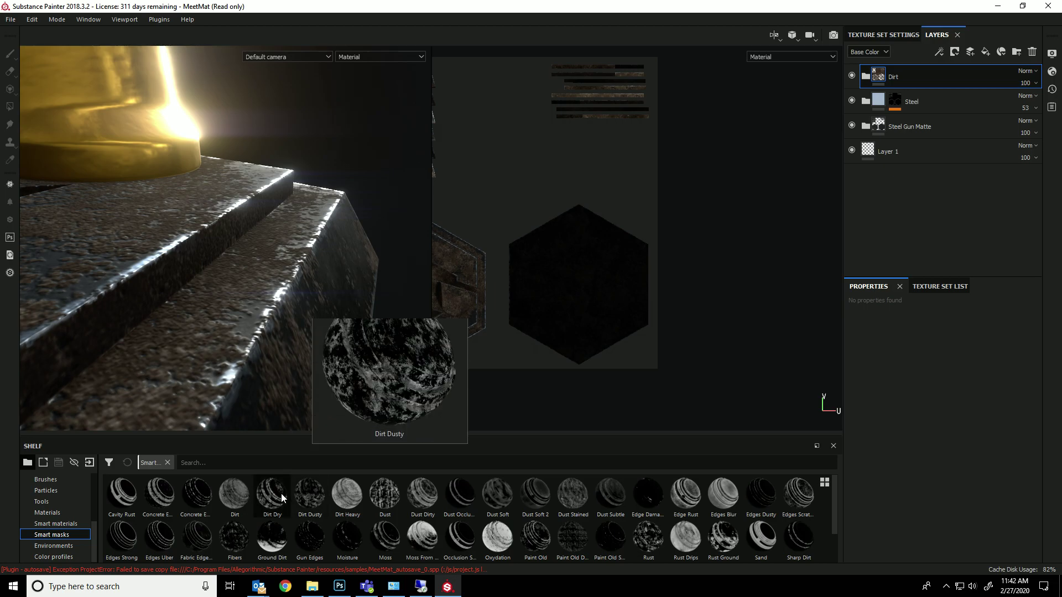
{"action": "mouse_move", "coordinate": [204, 499]}
{"action": "mouse_move", "coordinate": [300, 499]}
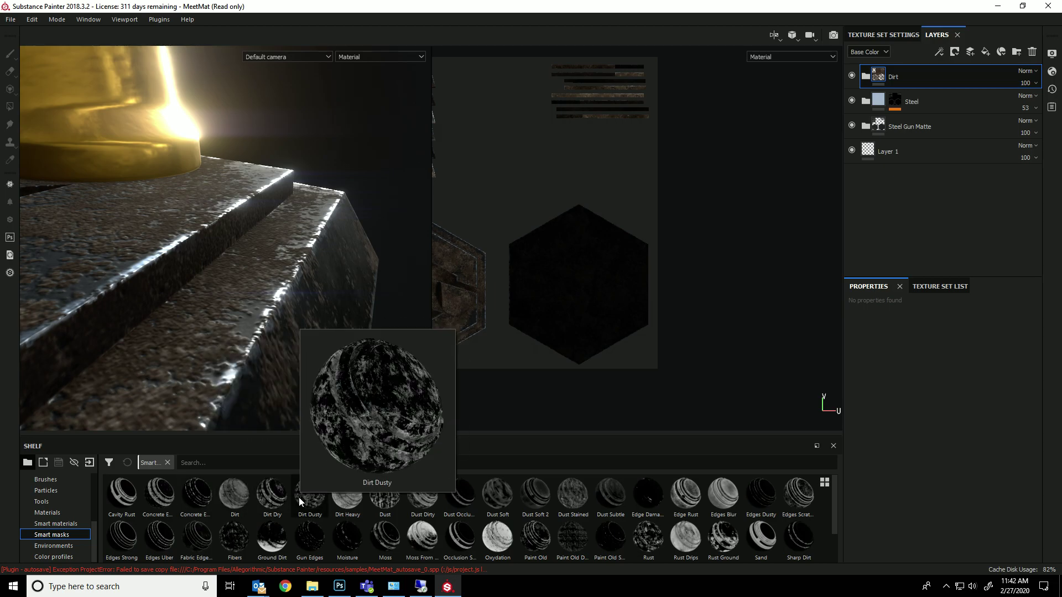
{"action": "mouse_move", "coordinate": [391, 490]}
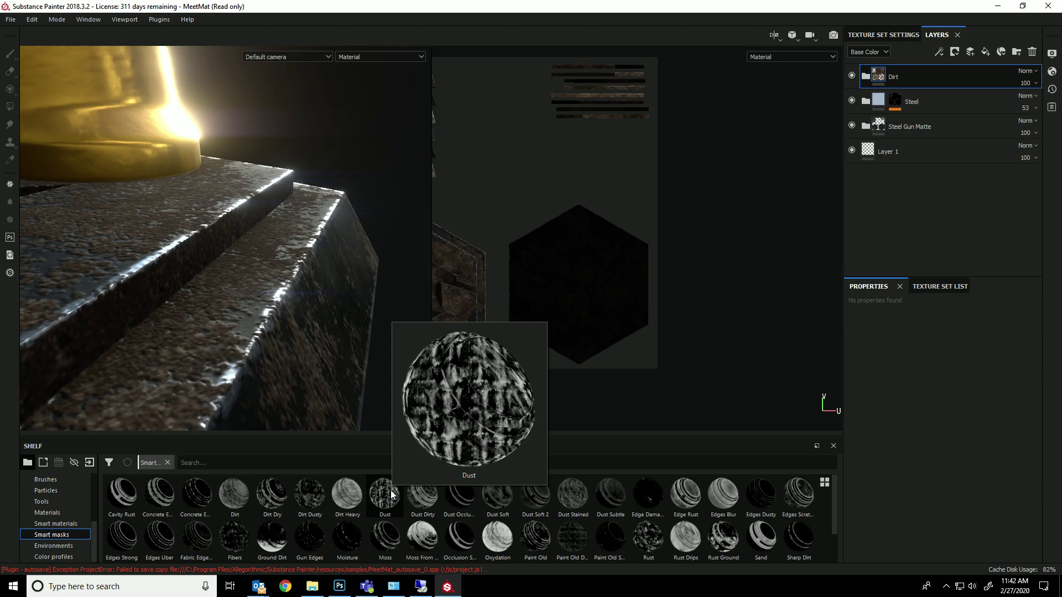
{"action": "left_click", "coordinate": [464, 490]}
{"action": "mouse_move", "coordinate": [474, 407]}
{"action": "left_mouse_down"}
{"action": "mouse_move", "coordinate": [901, 98]}
{"action": "mouse_move", "coordinate": [903, 67]}
{"action": "left_mouse_up"}
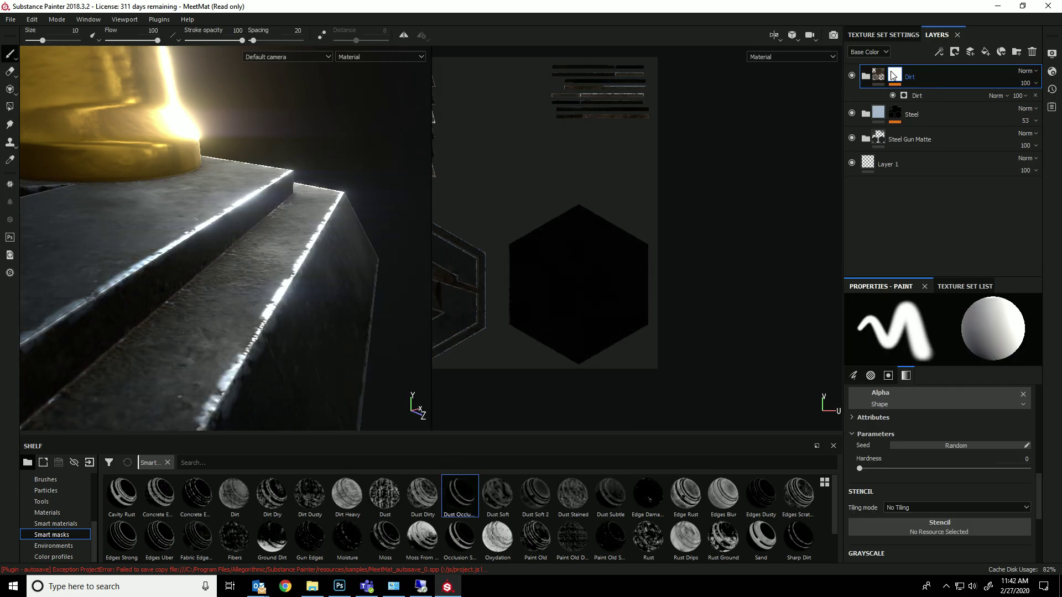
{"action": "left_click", "coordinate": [855, 78]}
Examine the masked dirt along the pedestal's steps and recesses up close from several angles
{"action": "left_click_drag", "start_coordinate": [268, 238], "coordinate": [125, 283], "text": "alt"}
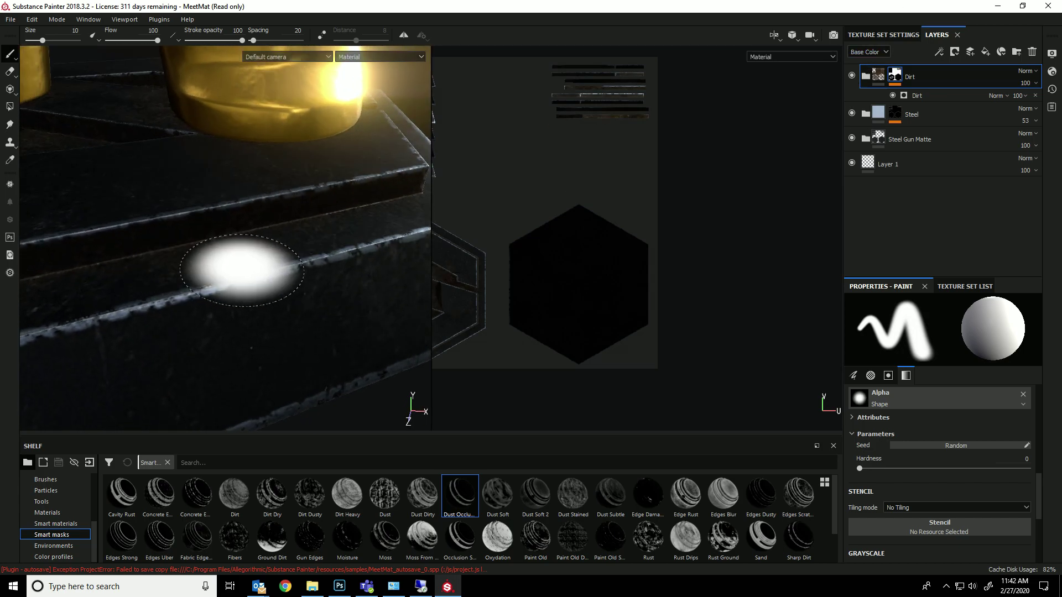
{"action": "left_click_drag", "start_coordinate": [241, 271], "coordinate": [219, 289], "text": "alt"}
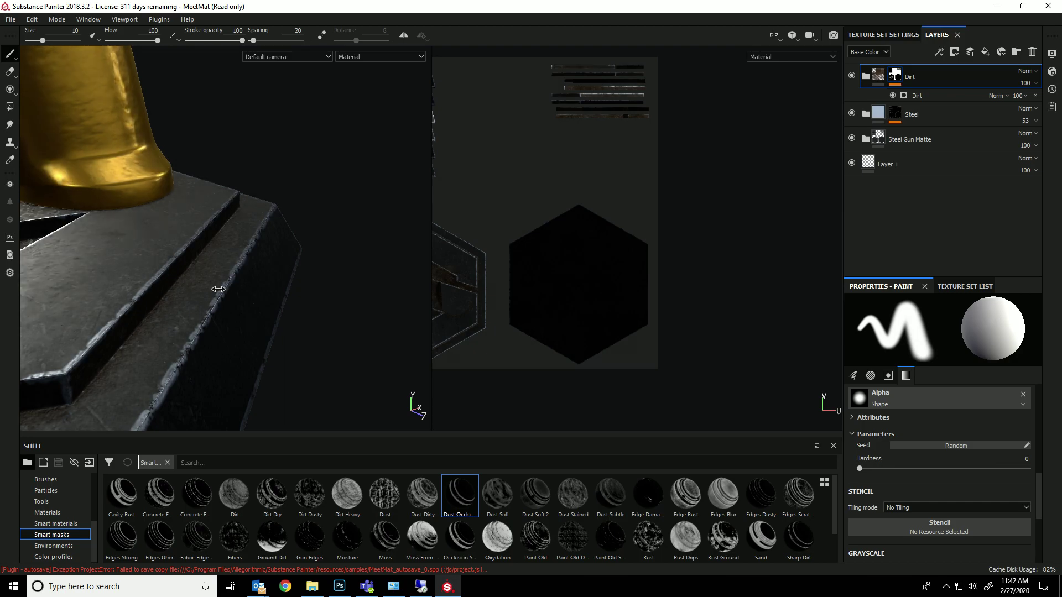
{"action": "right_click_drag", "start_coordinate": [218, 289], "coordinate": [171, 292], "text": "shift"}
{"action": "middle_click_drag", "start_coordinate": [249, 305], "coordinate": [277, 291], "text": "alt"}
{"action": "right_click_drag", "start_coordinate": [277, 292], "coordinate": [312, 308], "text": "alt"}
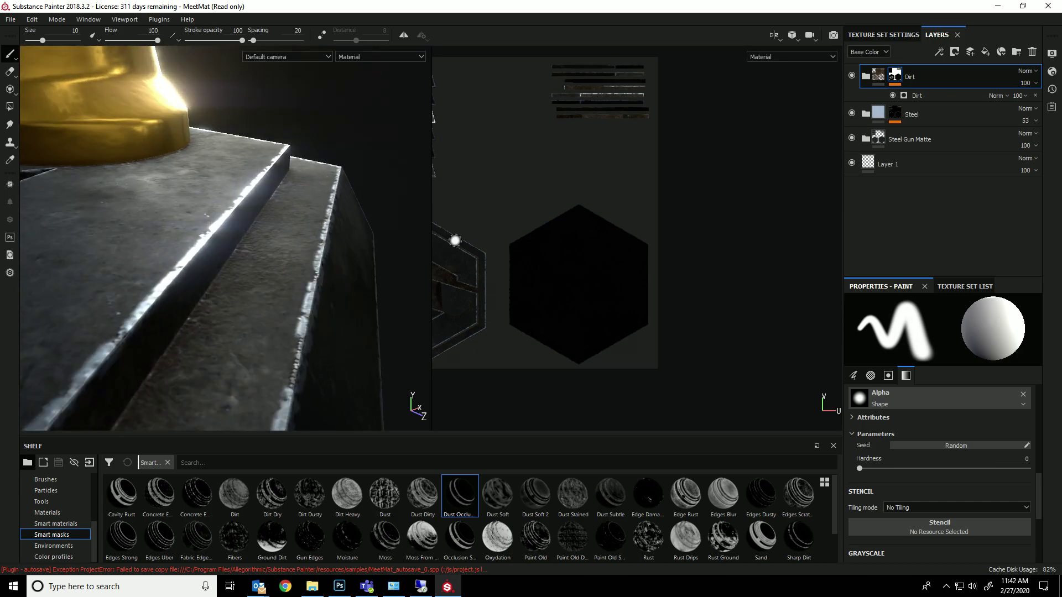
{"action": "left_click_drag", "start_coordinate": [455, 241], "coordinate": [383, 163], "text": "alt"}
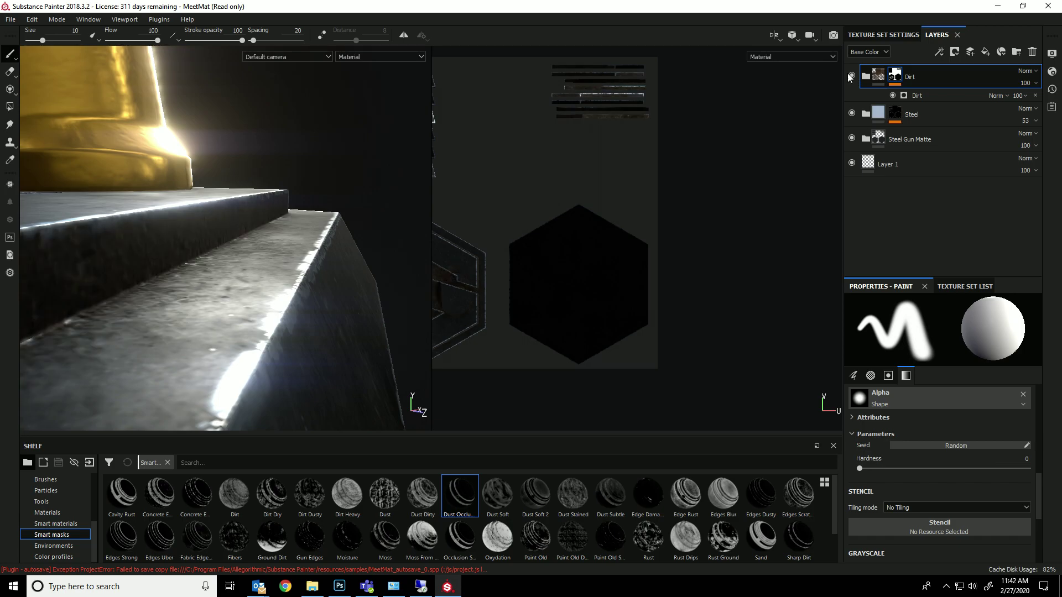
{"action": "scroll", "coordinate": [353, 220], "scroll_direction": "down", "scroll_amount": 8}
{"action": "left_click_drag", "start_coordinate": [354, 222], "coordinate": [320, 254], "text": "alt"}
{"action": "middle_click_drag", "start_coordinate": [320, 254], "coordinate": [272, 333], "text": "alt"}
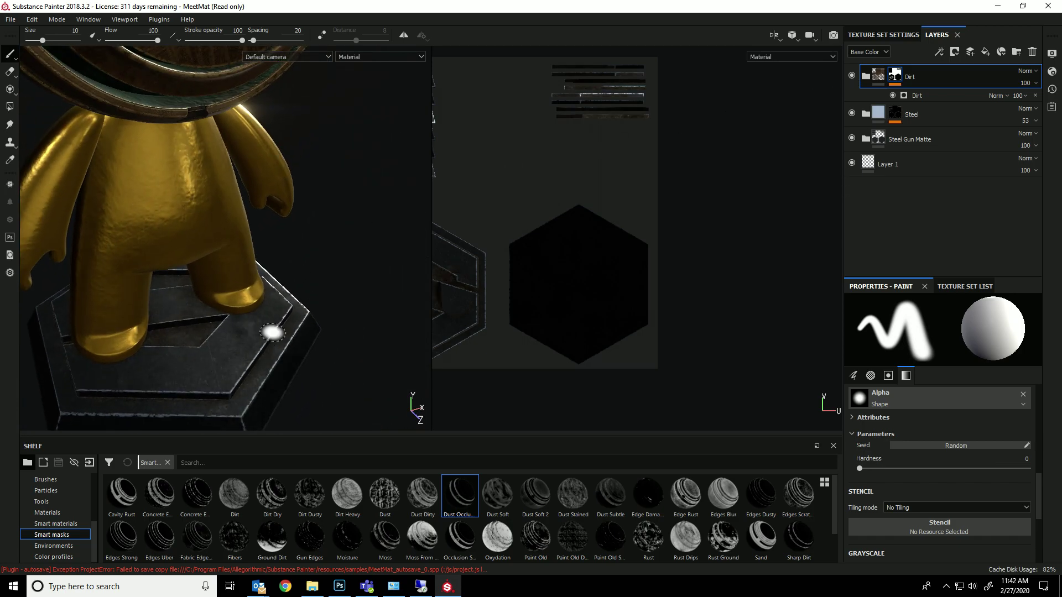
Examine the whole figure from several sides and distances to judge the bronze head, gold body and worn pedestal together
{"action": "scroll", "coordinate": [273, 332], "scroll_direction": "down", "scroll_amount": 5}
{"action": "mouse_move", "coordinate": [200, 295]}
{"action": "right_mouse_down", "text": "shift"}
{"action": "mouse_move", "coordinate": [310, 287]}
{"action": "mouse_move", "coordinate": [285, 284]}
{"action": "right_mouse_up", "text": "shift"}
{"action": "left_click_drag", "start_coordinate": [250, 349], "coordinate": [247, 310], "text": "alt"}
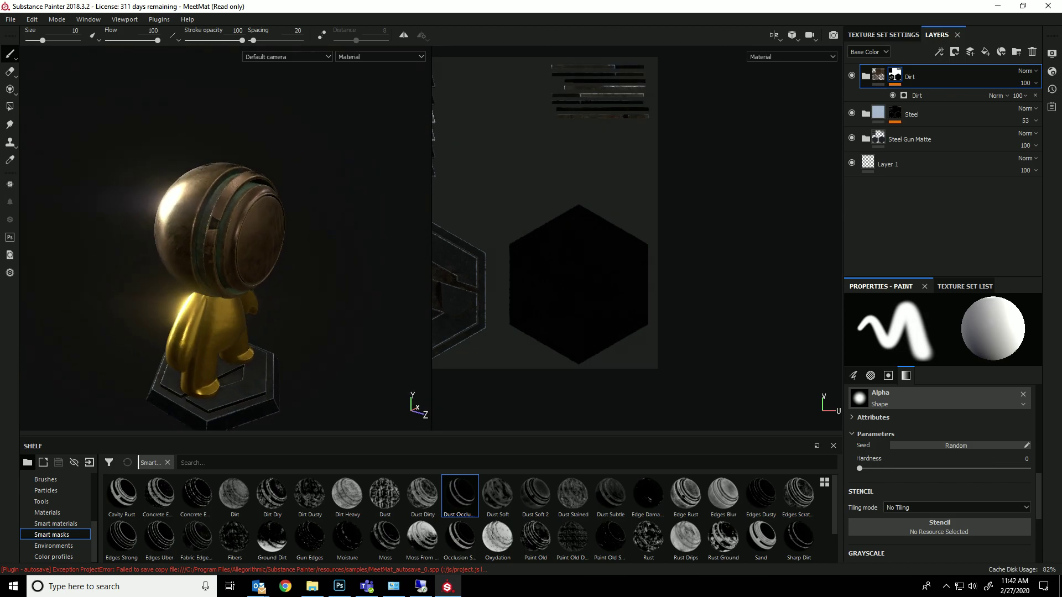
{"action": "right_click_drag", "start_coordinate": [246, 310], "coordinate": [265, 218], "text": "alt"}
{"action": "left_click_drag", "start_coordinate": [266, 218], "coordinate": [334, 313], "text": "alt"}
{"action": "middle_click_drag", "start_coordinate": [335, 313], "coordinate": [349, 44], "text": "alt"}
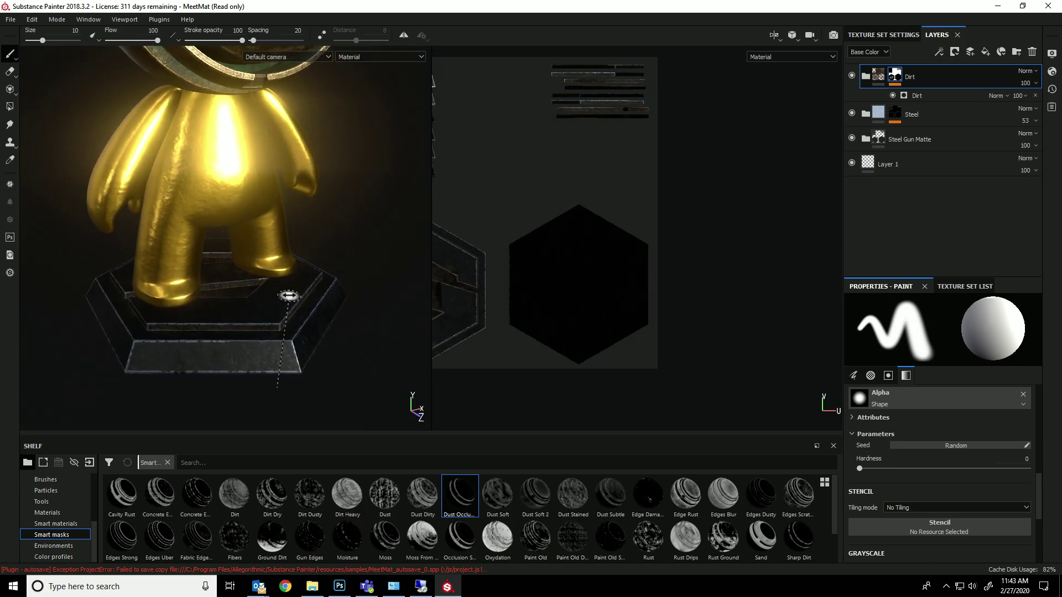
{"action": "right_click_drag", "start_coordinate": [289, 297], "coordinate": [239, 301], "text": "shift"}
{"action": "scroll", "coordinate": [260, 242], "scroll_direction": "up", "scroll_amount": 3}
{"action": "scroll", "coordinate": [263, 241], "scroll_direction": "down", "scroll_amount": 4}
{"action": "middle_click_drag", "start_coordinate": [263, 241], "coordinate": [261, 327], "text": "alt"}
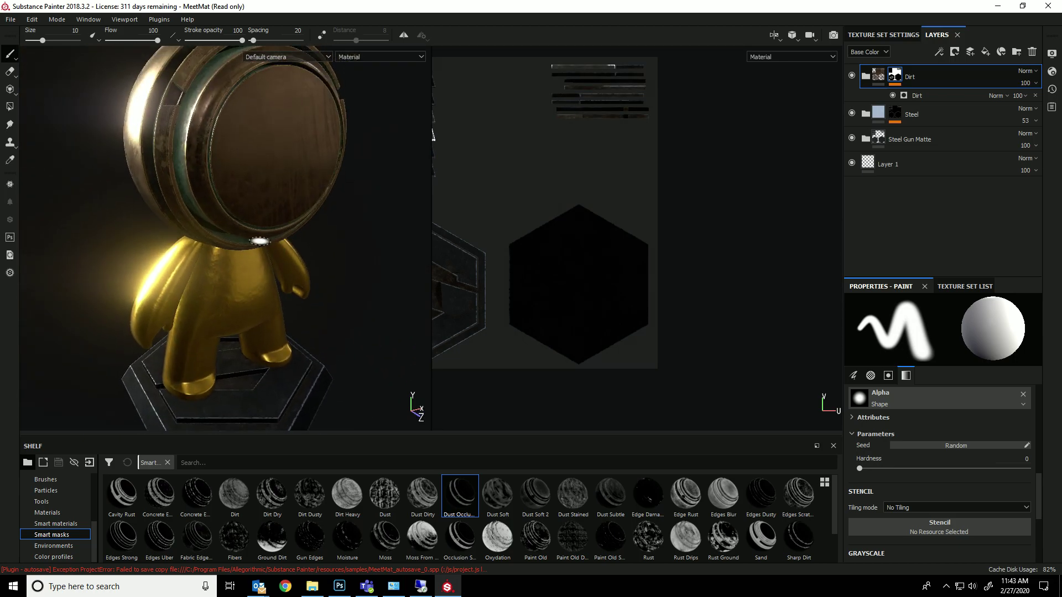
{"action": "left_click_drag", "start_coordinate": [261, 327], "coordinate": [302, 238], "text": "alt"}
{"action": "right_click_drag", "start_coordinate": [302, 238], "coordinate": [298, 200], "text": "shift"}
{"action": "scroll", "coordinate": [275, 252], "scroll_direction": "down", "scroll_amount": 3}
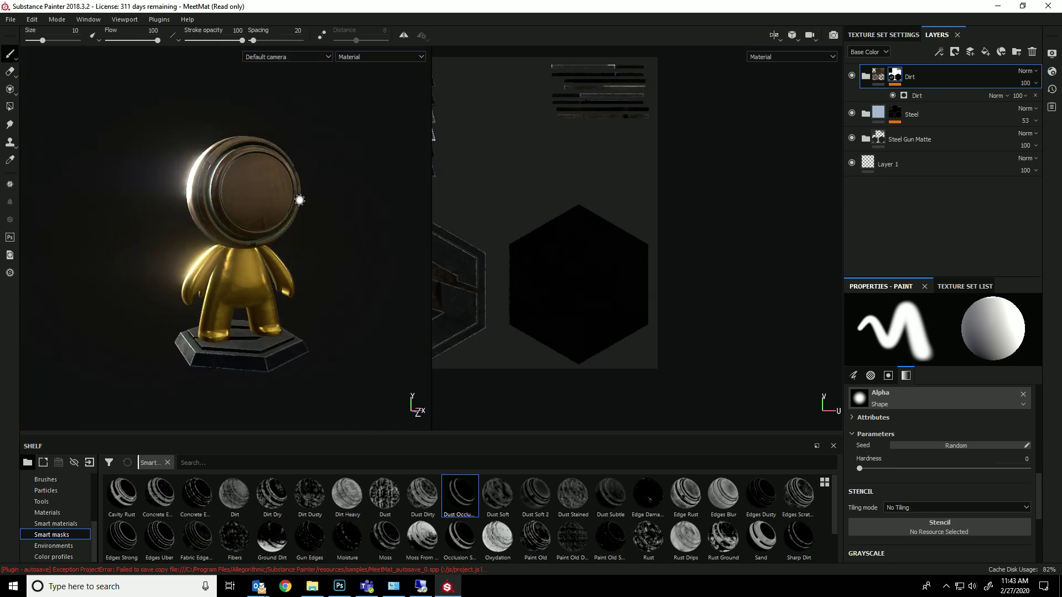
{"action": "mouse_move", "coordinate": [299, 200]}
{"action": "left_mouse_down", "text": "alt"}
{"action": "mouse_move", "coordinate": [411, 192]}
{"action": "mouse_move", "coordinate": [350, 221]}
{"action": "mouse_move", "coordinate": [135, 190]}
{"action": "mouse_move", "coordinate": [294, 195]}
{"action": "left_mouse_up", "text": "alt"}
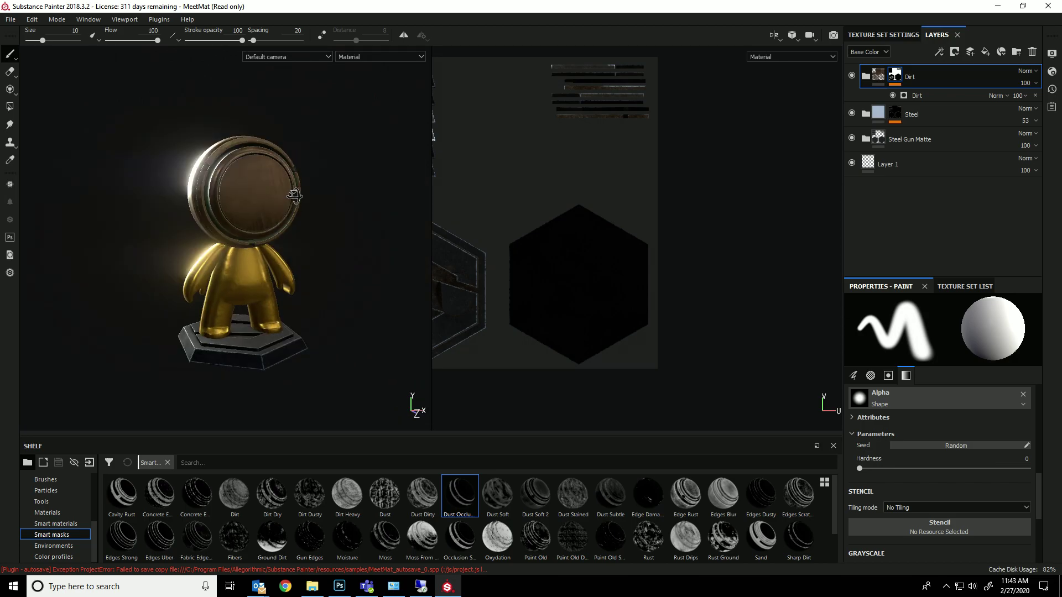
Hide the side panels, enlarge the 3D view to examine the figure, and narrow it again to reveal the UV layout
{"action": "key", "text": "Tab"}
{"action": "mouse_move", "coordinate": [359, 313]}
{"action": "left_mouse_down", "text": "alt"}
{"action": "mouse_move", "coordinate": [422, 323]}
{"action": "mouse_move", "coordinate": [350, 326]}
{"action": "left_mouse_up", "text": "alt"}
{"action": "left_click_drag", "start_coordinate": [530, 251], "coordinate": [986, 256]}
{"action": "left_click_drag", "start_coordinate": [643, 266], "coordinate": [634, 321], "text": "alt"}
{"action": "left_click_drag", "start_coordinate": [947, 124], "coordinate": [492, 237], "text": "alt"}
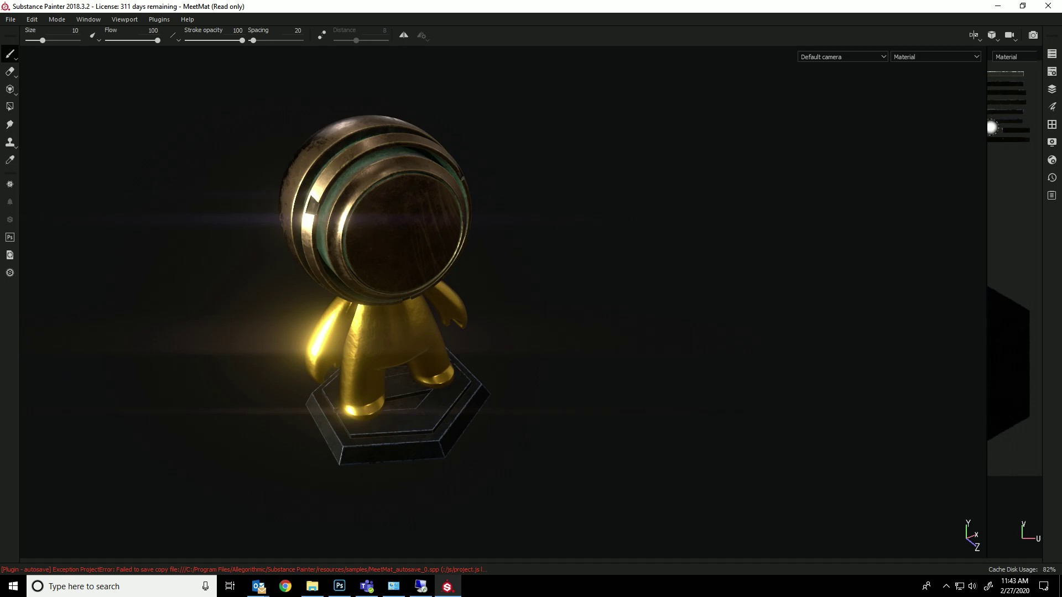
{"action": "left_click_drag", "start_coordinate": [989, 133], "coordinate": [382, 132]}
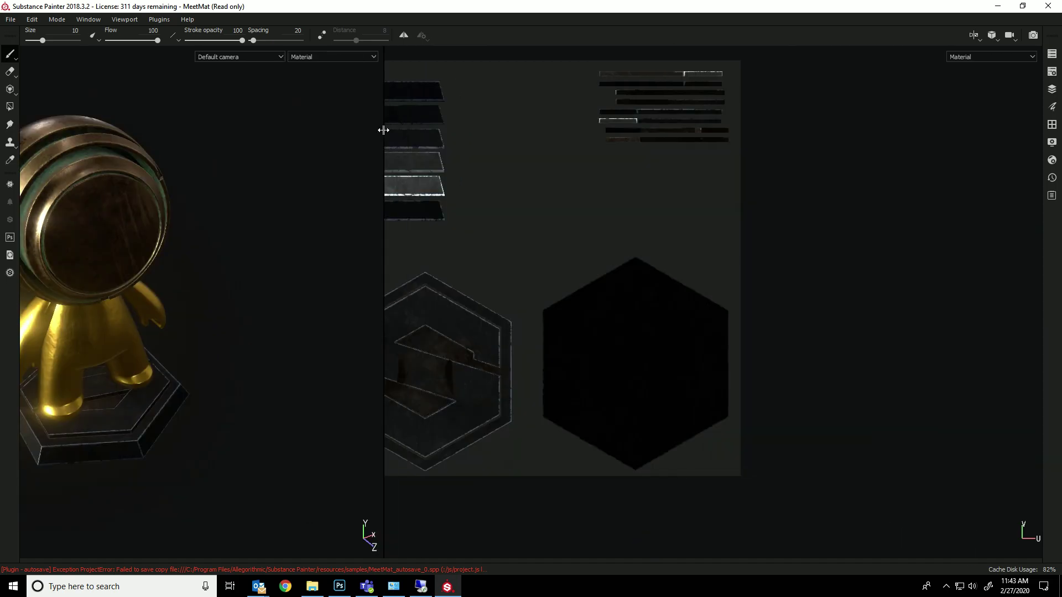